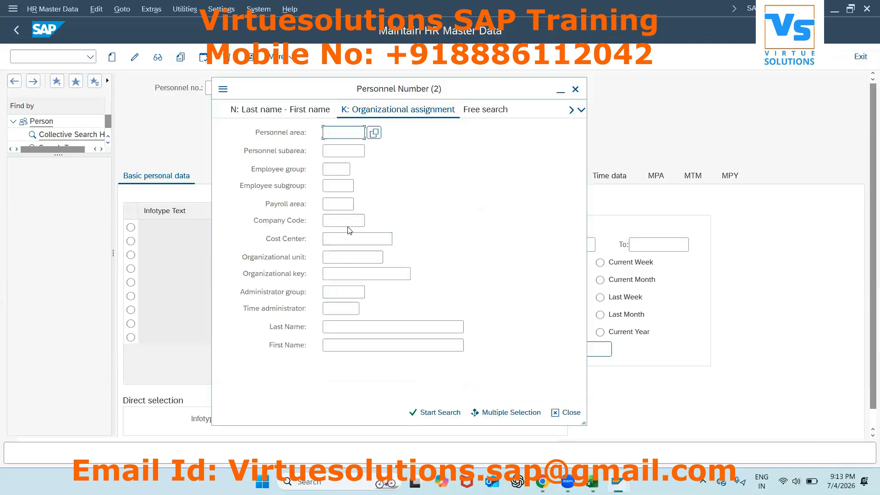
- Search for the employee's personnel number by organizational assignment, using payroll area 99 and personnel area AEDU
{"action": "left_click", "coordinate": [344, 205]}
{"action": "type", "text": "99"}
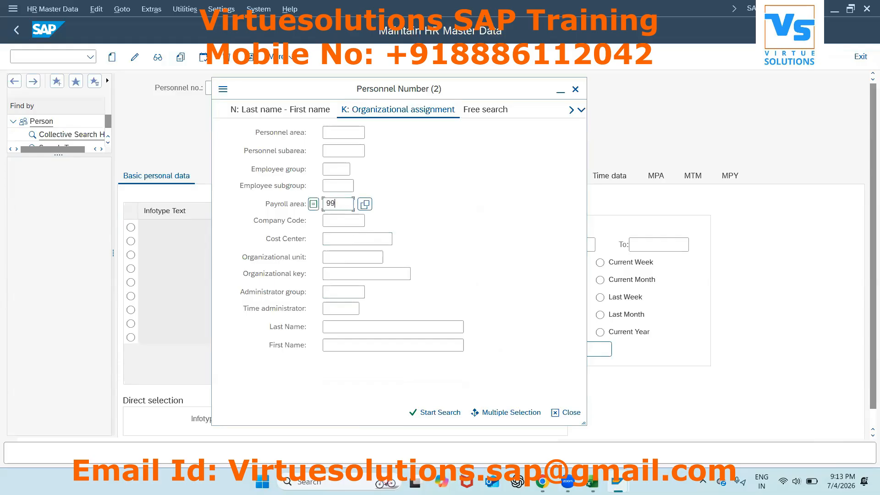
{"action": "left_click", "coordinate": [346, 133]}
{"action": "type", "text": "aedu"}
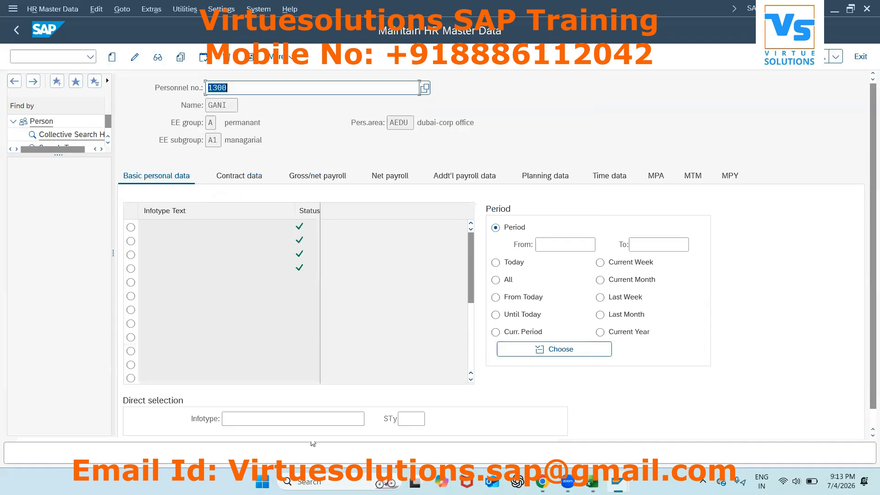
- Display the selected employee's infotype 0001 organizational assignment record and check its payroll area
{"action": "left_click", "coordinate": [305, 420]}
{"action": "type", "text": "00001"}
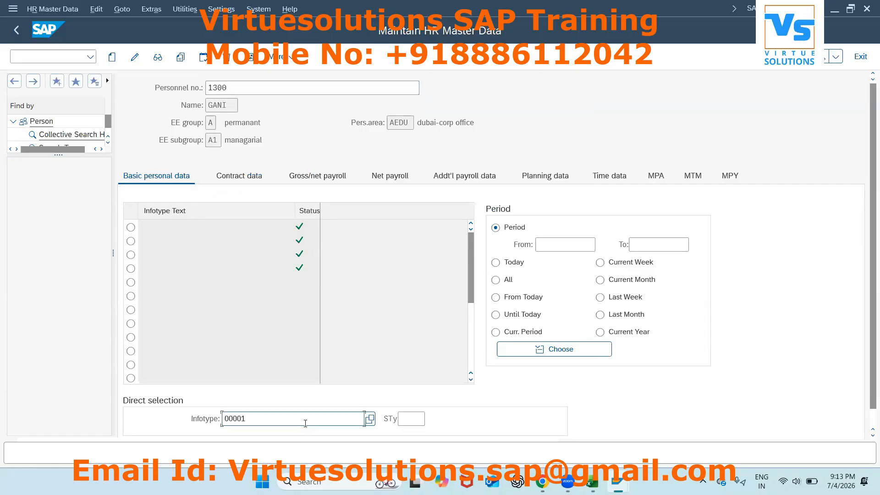
{"action": "key", "text": "Return"}
{"action": "left_click_drag", "start_coordinate": [292, 420], "coordinate": [214, 417]}
{"action": "key", "text": "BackSpace"}
{"action": "type", "text": "0001"}
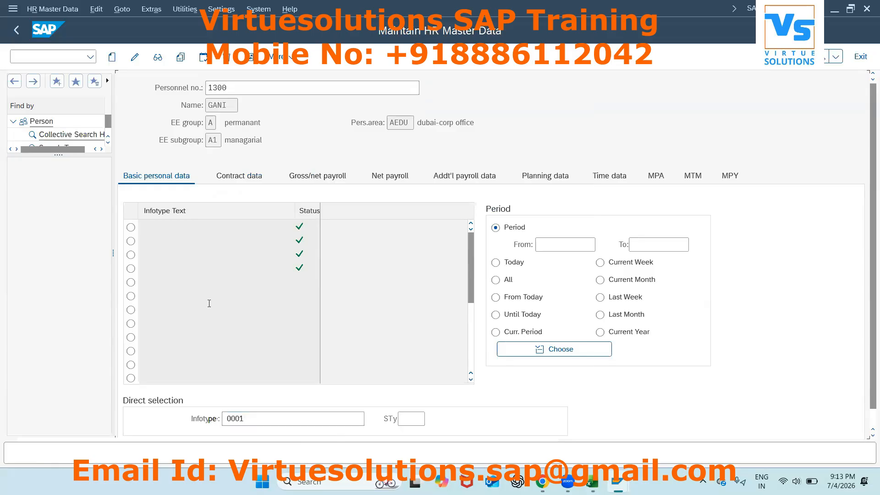
{"action": "left_click", "coordinate": [157, 55]}
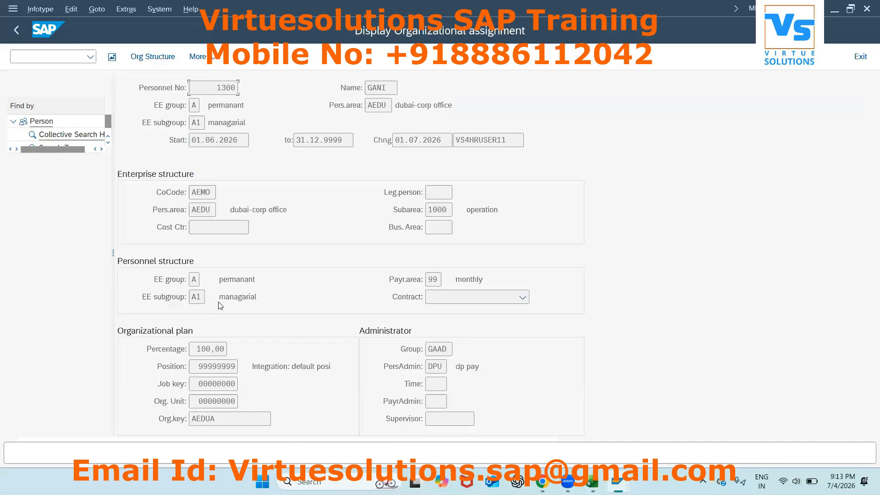
{"action": "left_click", "coordinate": [429, 281]}
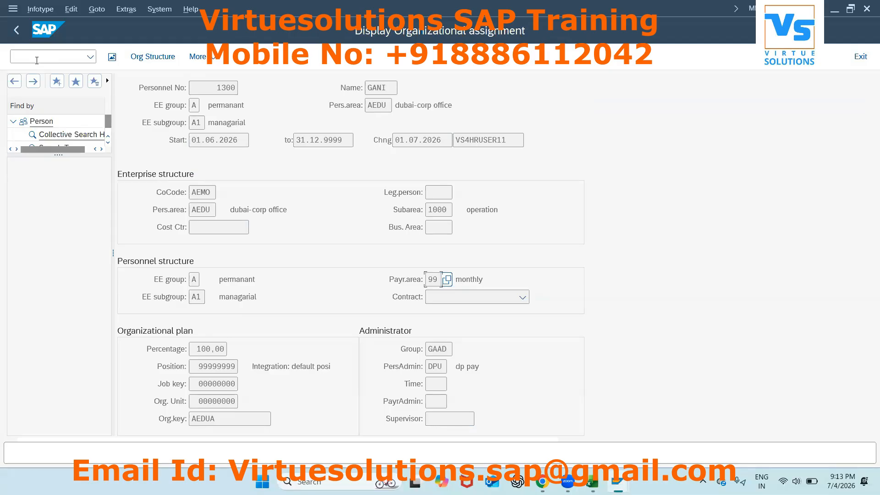
- Open the UAE payroll driver, transaction PC00_MAE_CALC
{"action": "left_click", "coordinate": [51, 58]}
{"action": "type", "text": "/npc00_ma_calc"}
{"action": "key", "text": "Return"}
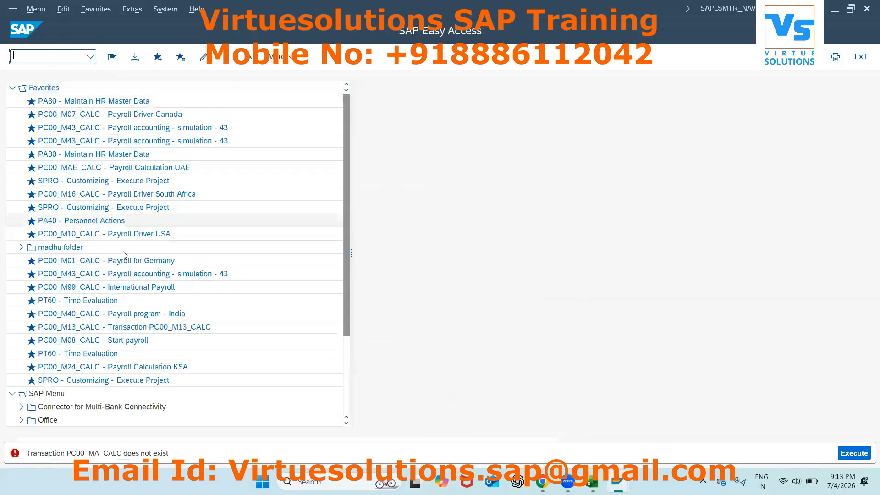
{"action": "left_click", "coordinate": [104, 170]}
{"action": "double_click", "coordinate": [105, 170]}
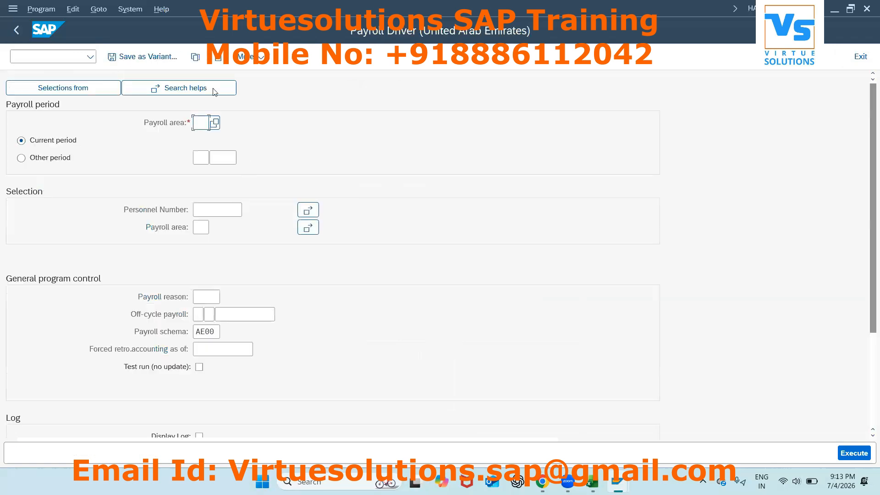
- Load the variant created on 02.07.2026 and enter the employee's personnel number as the payroll selection
{"action": "left_click", "coordinate": [196, 60]}
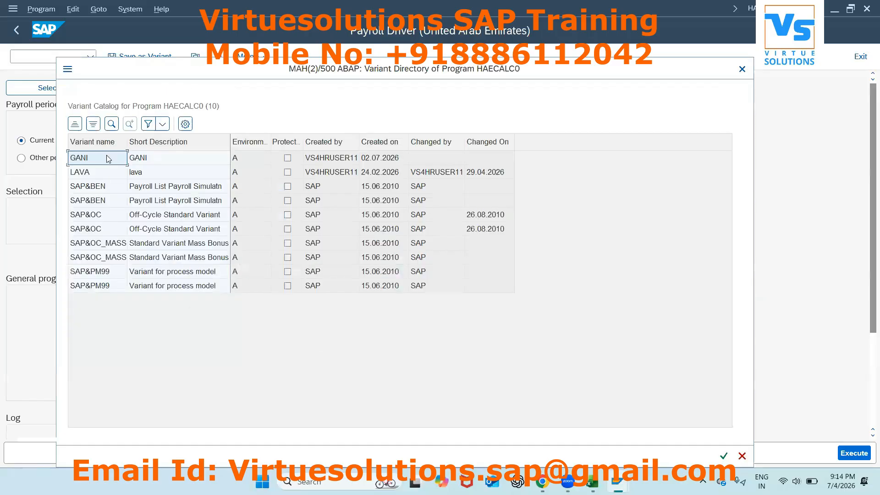
{"action": "double_click", "coordinate": [106, 158]}
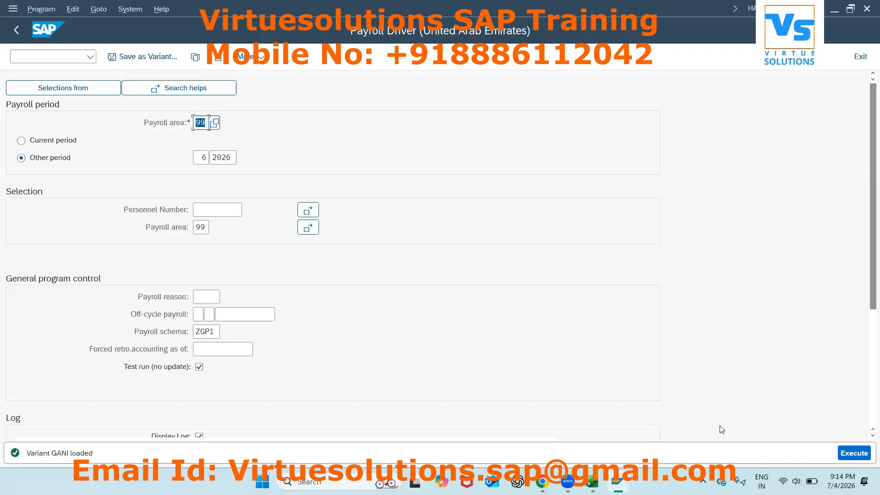
{"action": "left_click", "coordinate": [235, 211]}
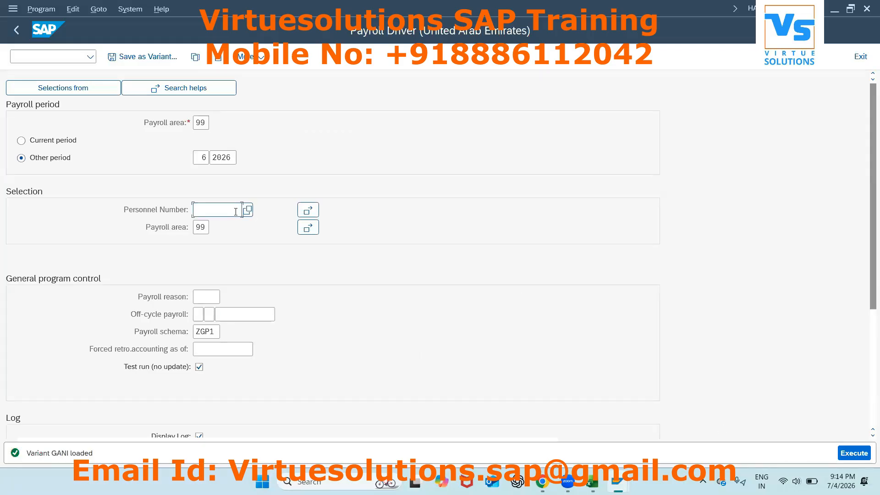
{"action": "left_click", "coordinate": [236, 211]}
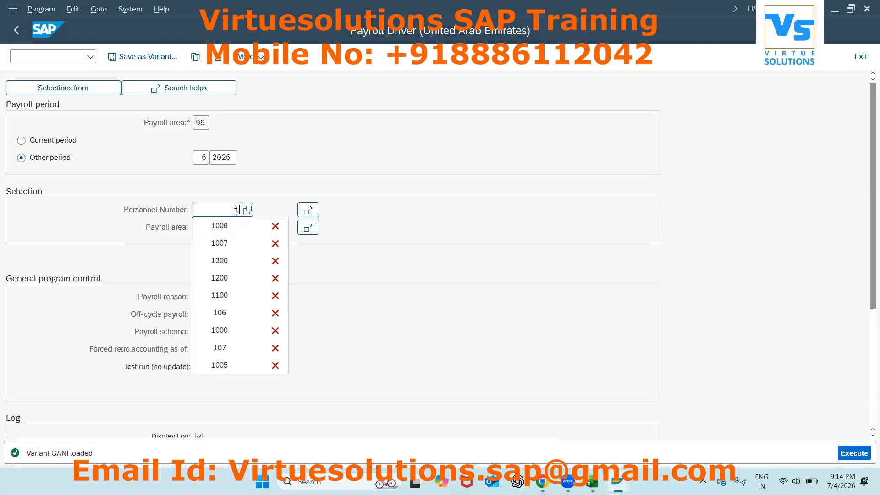
{"action": "key", "text": "alt+Tab"}
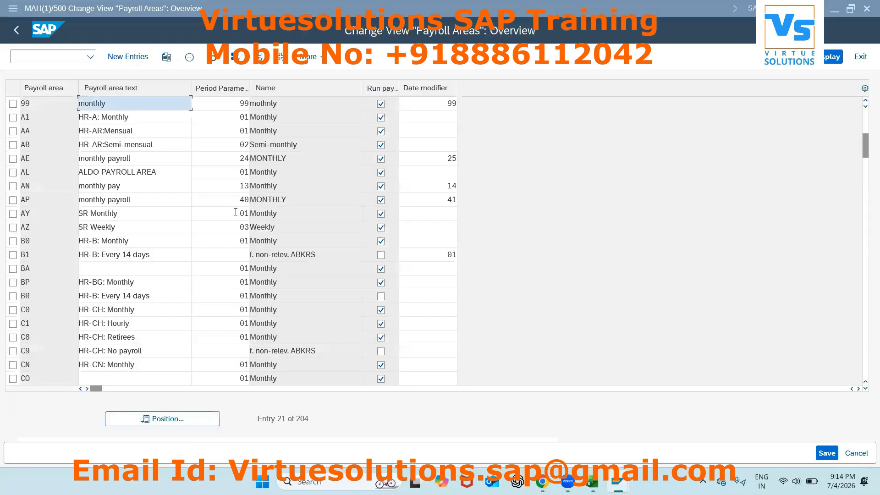
{"action": "key", "text": "alt+Tab"}
{"action": "key", "text": "alt+Tab"}
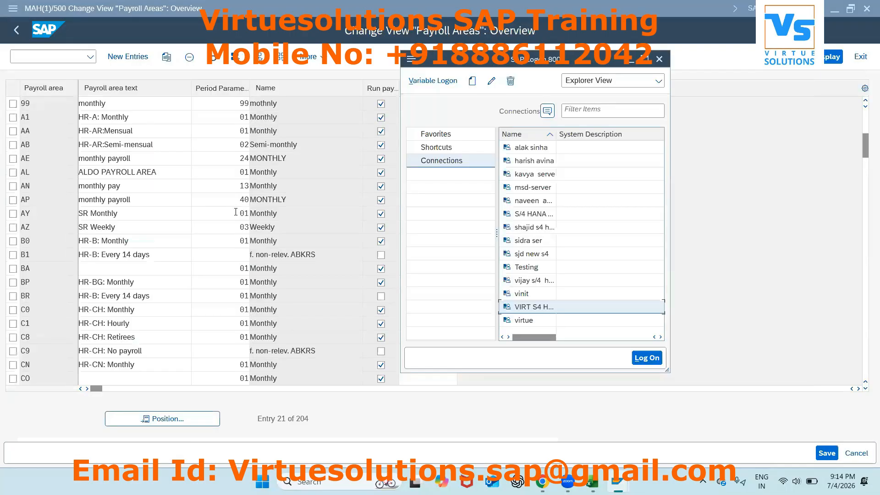
{"action": "key", "text": "alt+Tab"}
{"action": "type", "text": "1300"}
{"action": "key", "text": "Return"}
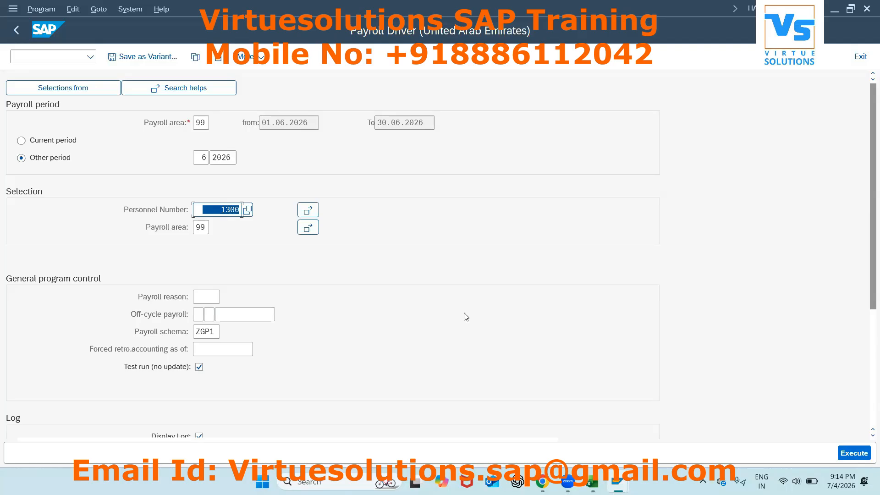
- Execute the payroll test run and view the employee's remuneration form from the log
{"action": "left_click", "coordinate": [854, 453]}
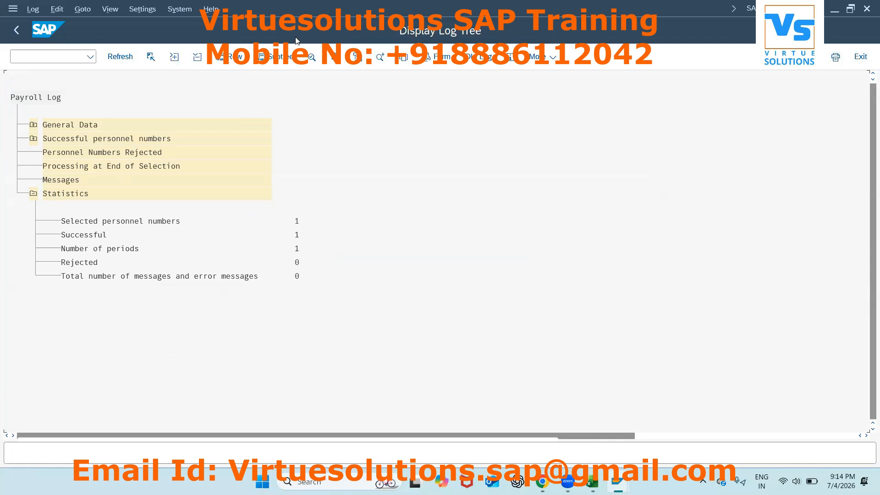
{"action": "left_click", "coordinate": [439, 57]}
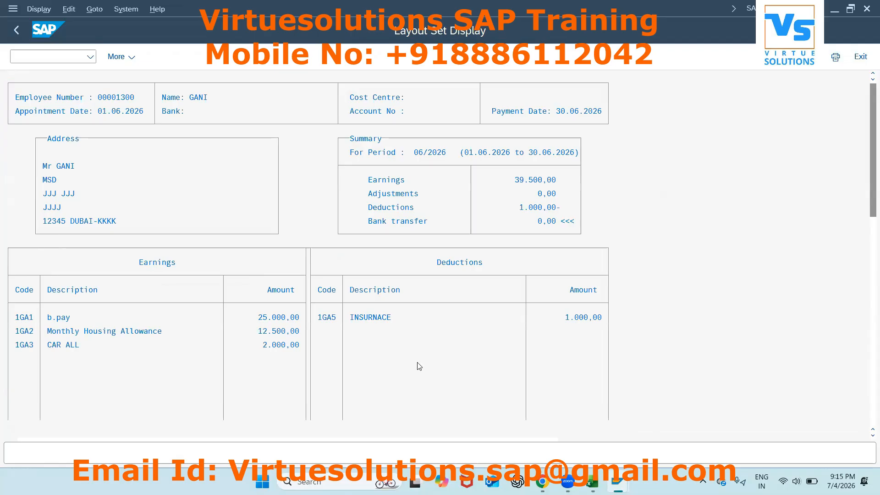
{"action": "key", "text": "F3"}
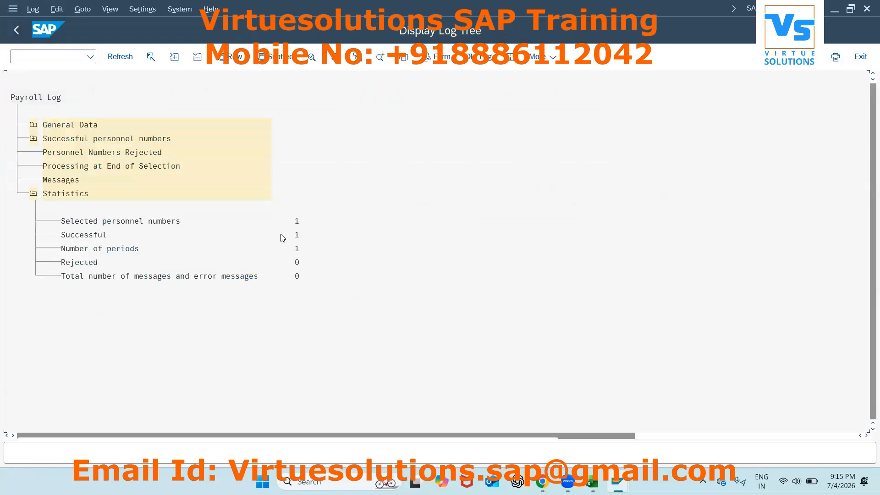
- Expand the employee's 06/2026 payroll log down to the ENAME input and check the payroll area in table P0001
{"action": "left_click", "coordinate": [34, 139]}
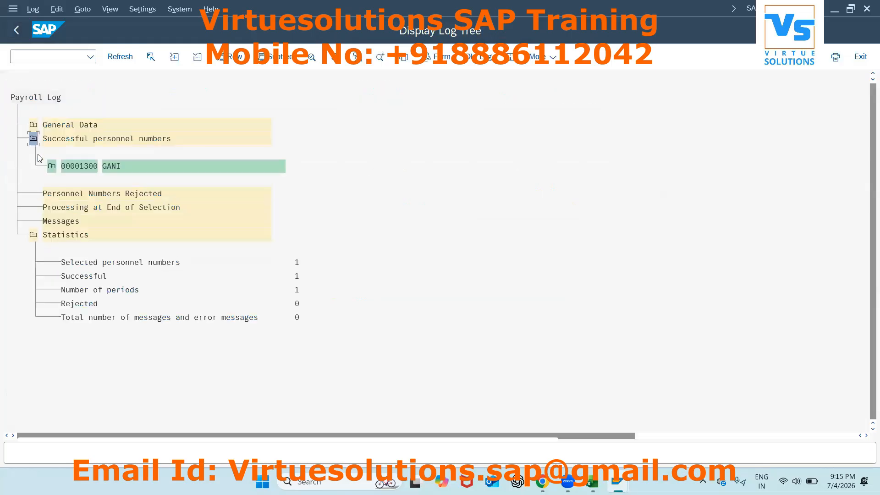
{"action": "left_click", "coordinate": [52, 165]}
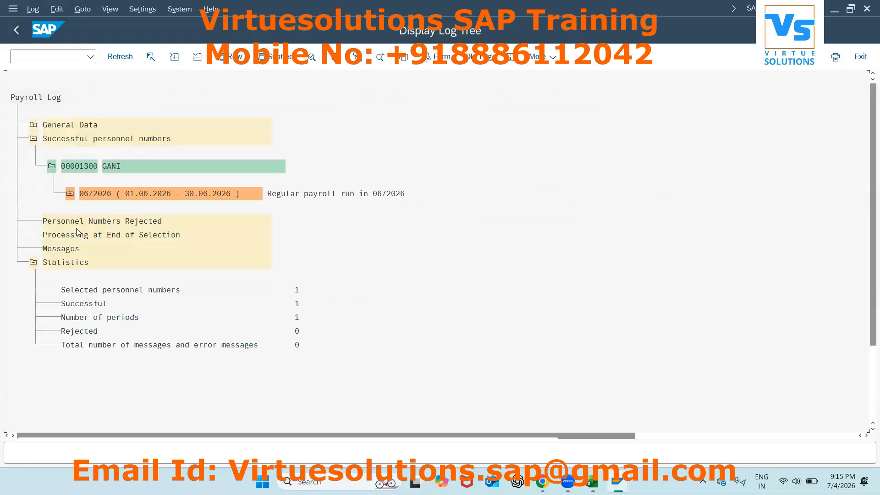
{"action": "left_click", "coordinate": [70, 195]}
{"action": "left_click", "coordinate": [89, 235]}
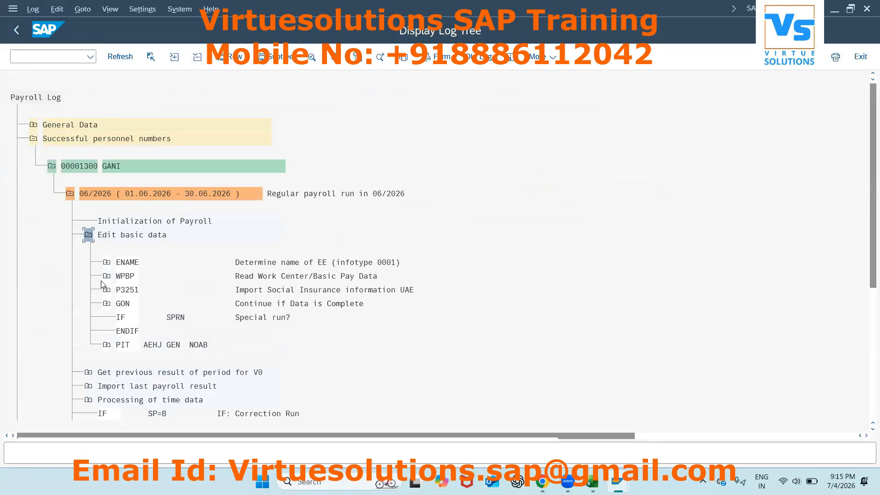
{"action": "left_click", "coordinate": [107, 262]}
{"action": "left_click", "coordinate": [125, 291]}
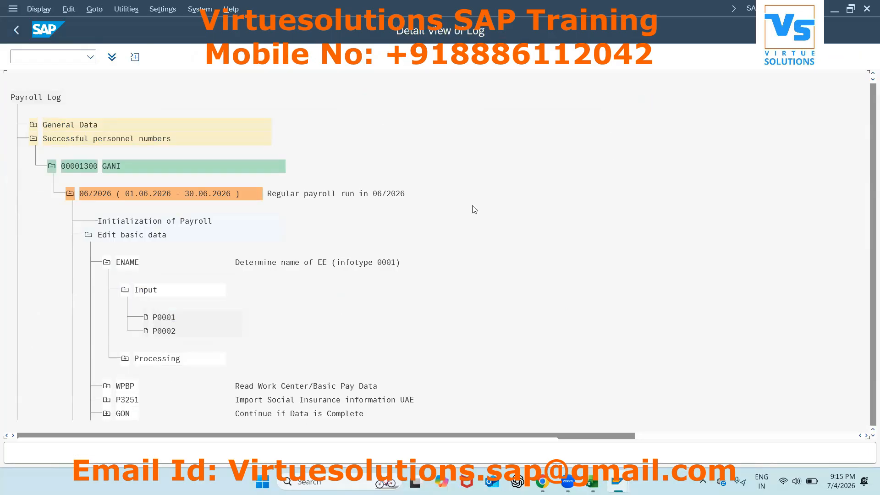
{"action": "left_click", "coordinate": [357, 155]}
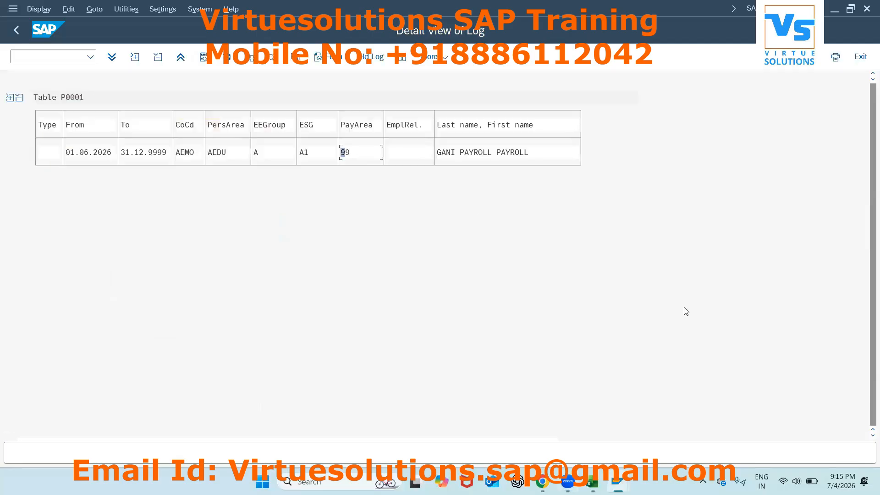
- Switch to the Excel workbook and review the cluster, infotype and IMG notes on Sheet4
{"action": "key", "text": "alt+Tab"}
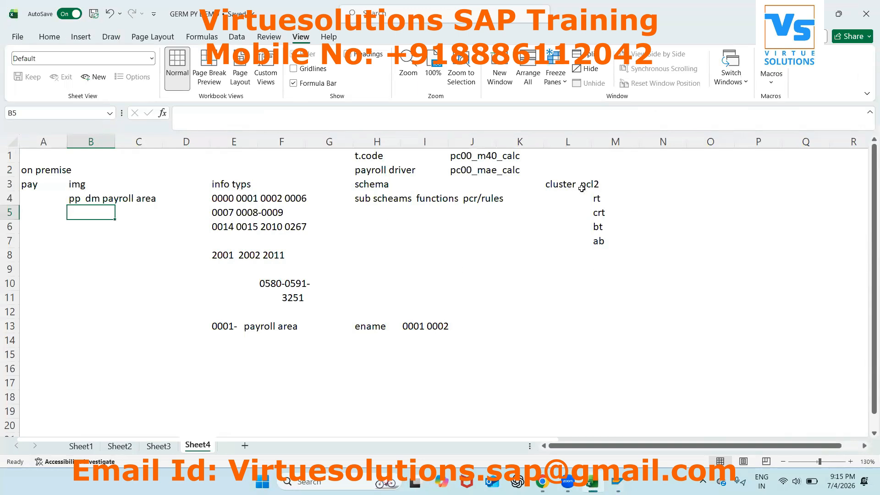
{"action": "left_click", "coordinate": [581, 188]}
{"action": "left_click", "coordinate": [640, 191]}
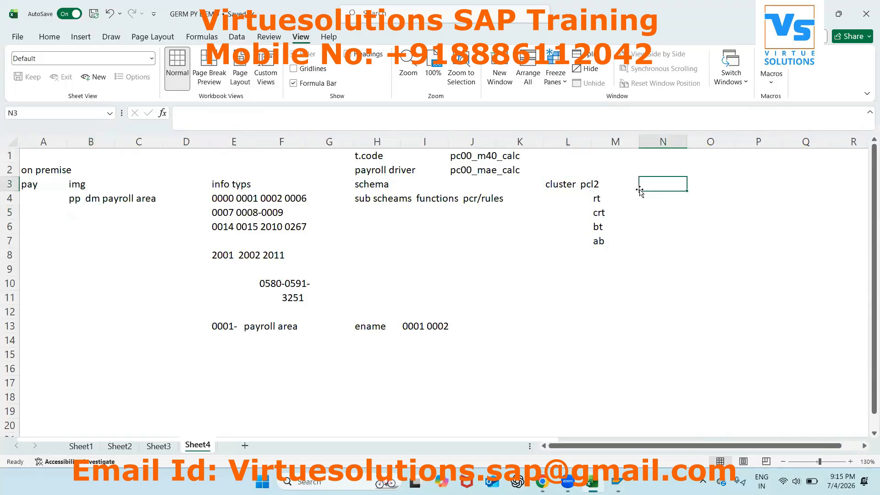
{"action": "left_click", "coordinate": [240, 194]}
{"action": "left_click", "coordinate": [285, 170]}
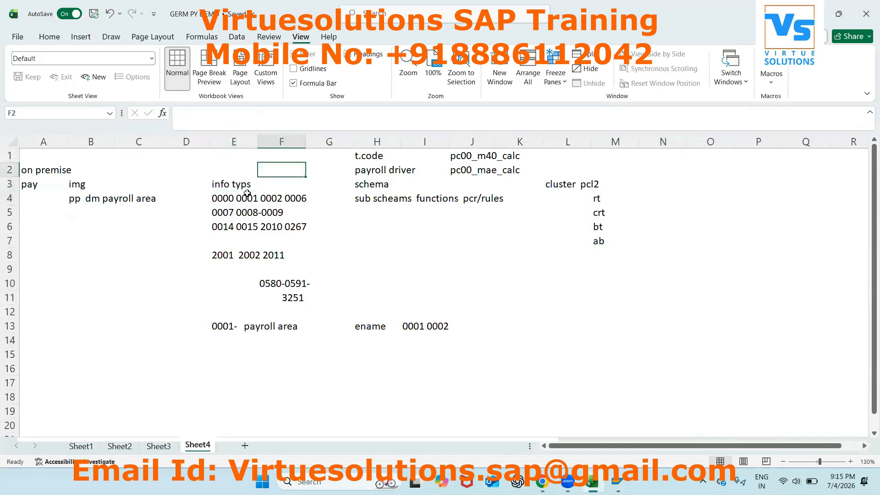
{"action": "left_click", "coordinate": [271, 195]}
{"action": "left_click", "coordinate": [116, 198]}
{"action": "left_click", "coordinate": [85, 184]}
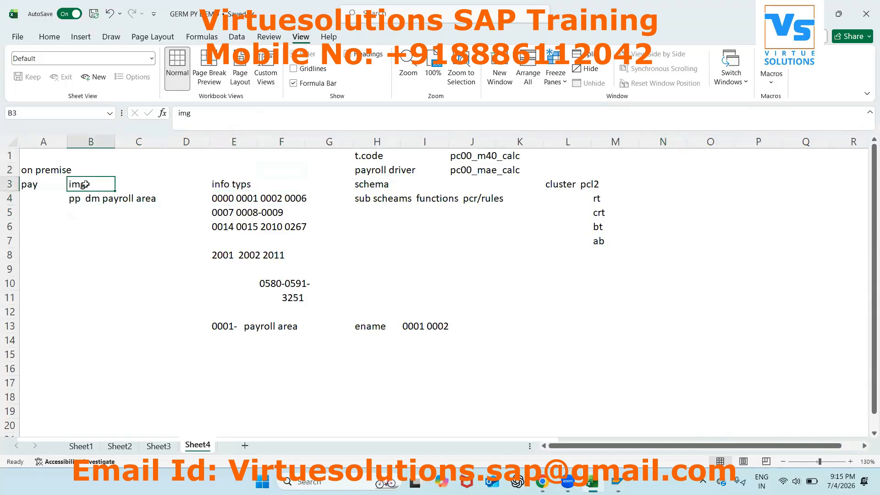
- Enter the labels bp-, rpd and ap in cells B15 to B17
{"action": "left_click", "coordinate": [94, 354]}
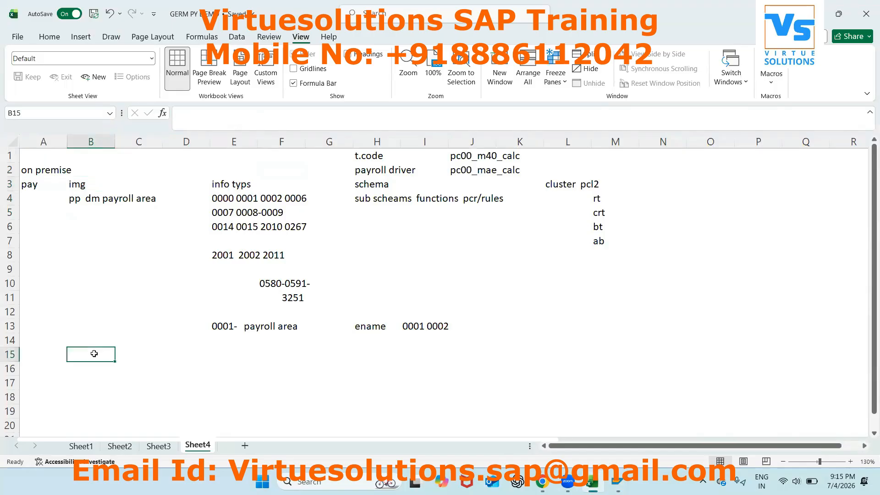
{"action": "type", "text": "bp-"}
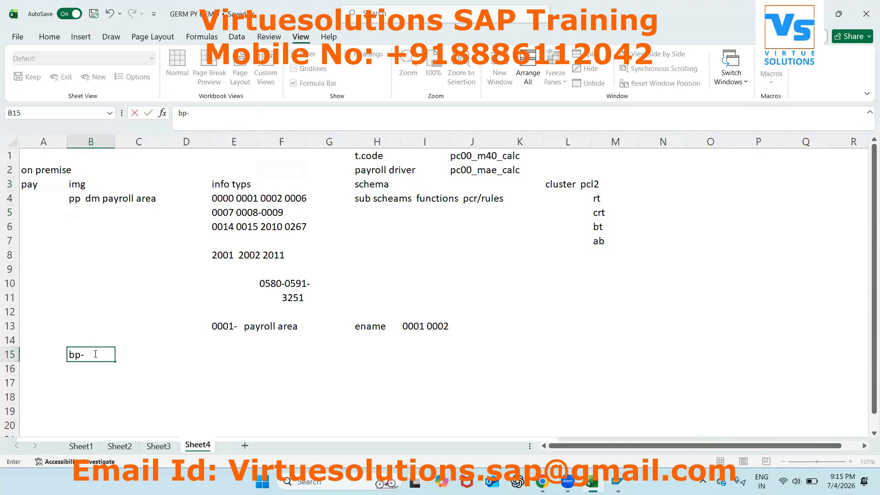
{"action": "key", "text": "Return"}
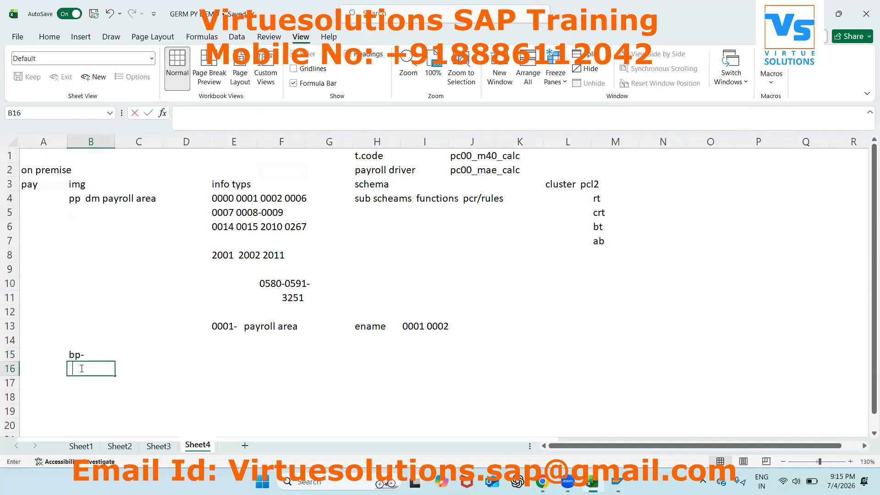
{"action": "type", "text": "rpd"}
{"action": "key", "text": "Return"}
{"action": "type", "text": "ap"}
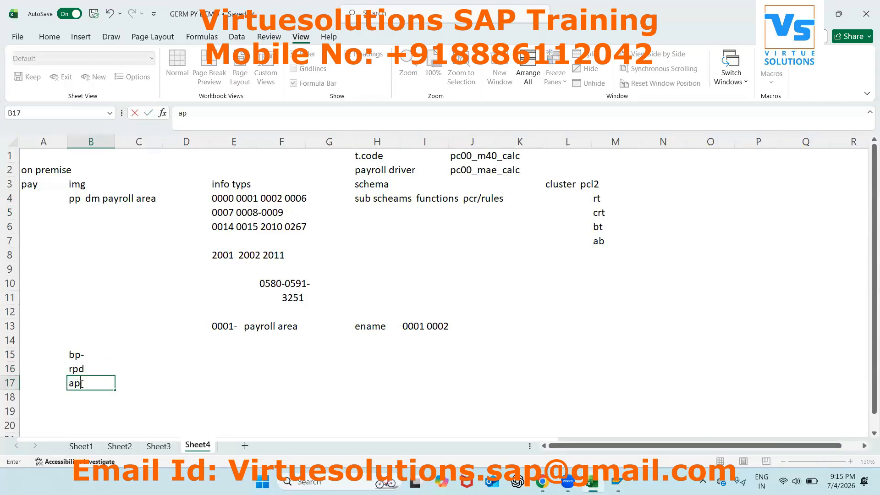
- Enter the infotype numbers 0008-, 0014- and 0015- beside the labels in cells C15 to C17
{"action": "left_click", "coordinate": [133, 353]}
{"action": "type", "text": "0008-"}
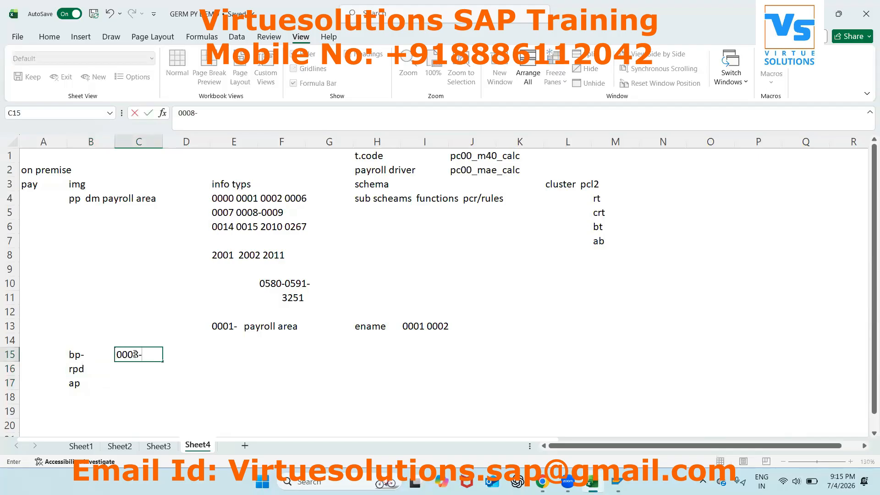
{"action": "left_click", "coordinate": [132, 367]}
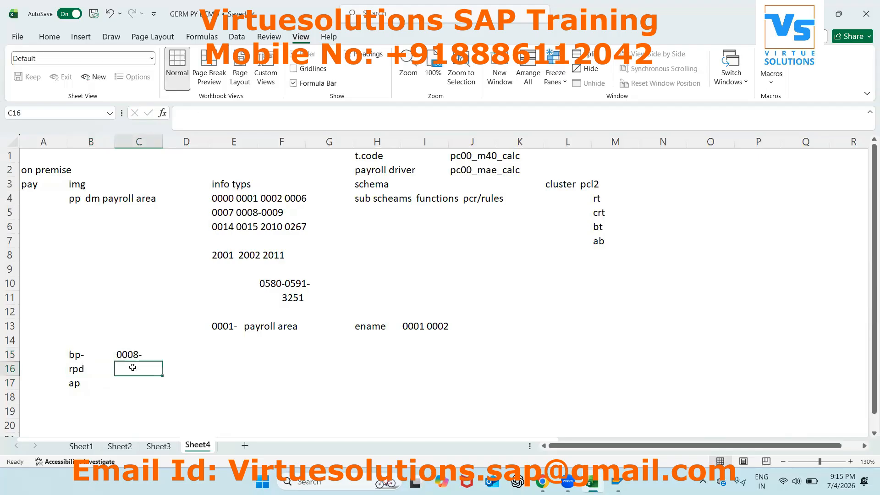
{"action": "type", "text": "0014-"}
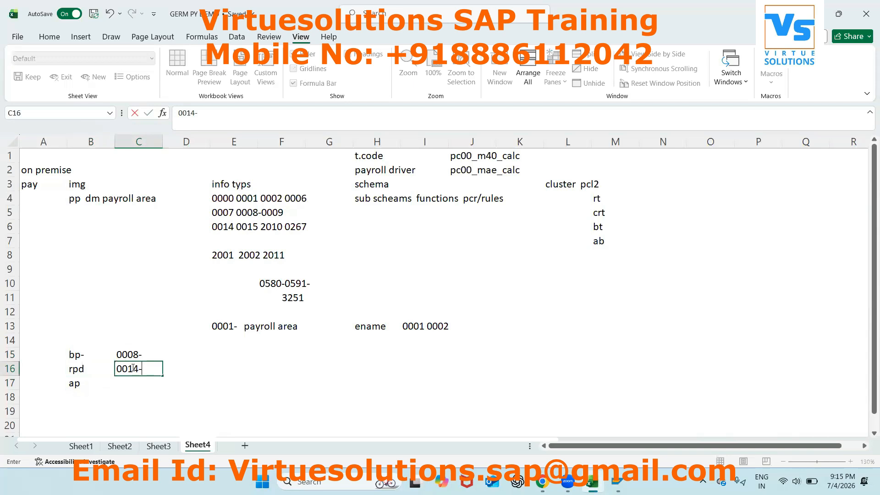
{"action": "left_click", "coordinate": [130, 382]}
{"action": "type", "text": "0015-"}
{"action": "left_click", "coordinate": [135, 395]}
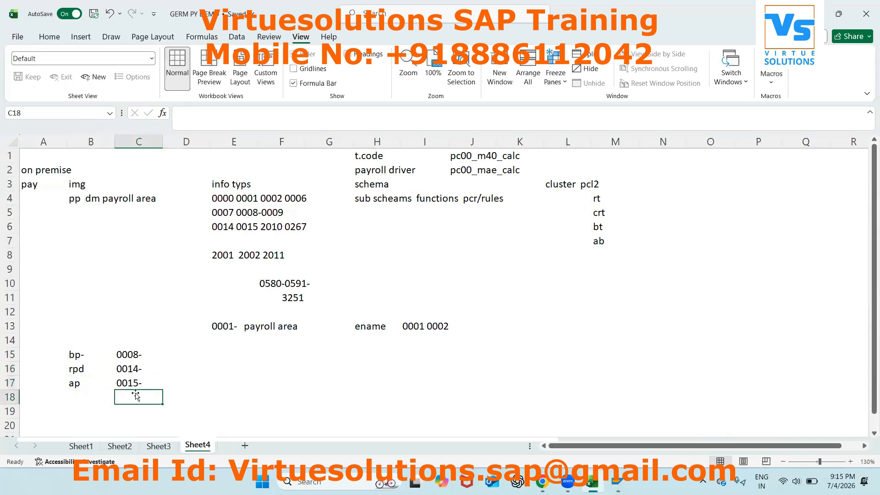
- Enter the note copy- in cell C18 below the infotype numbers
{"action": "type", "text": "copy-"}
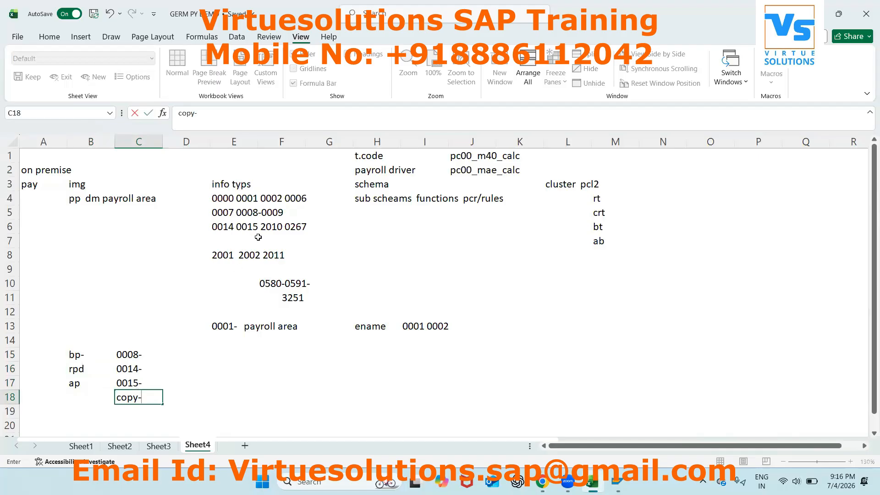
{"action": "left_click", "coordinate": [235, 358]}
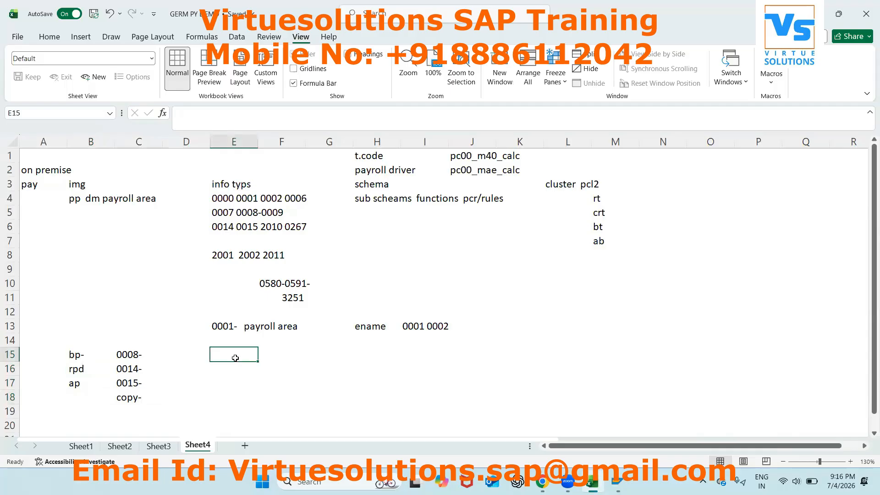
{"action": "left_click", "coordinate": [133, 356]}
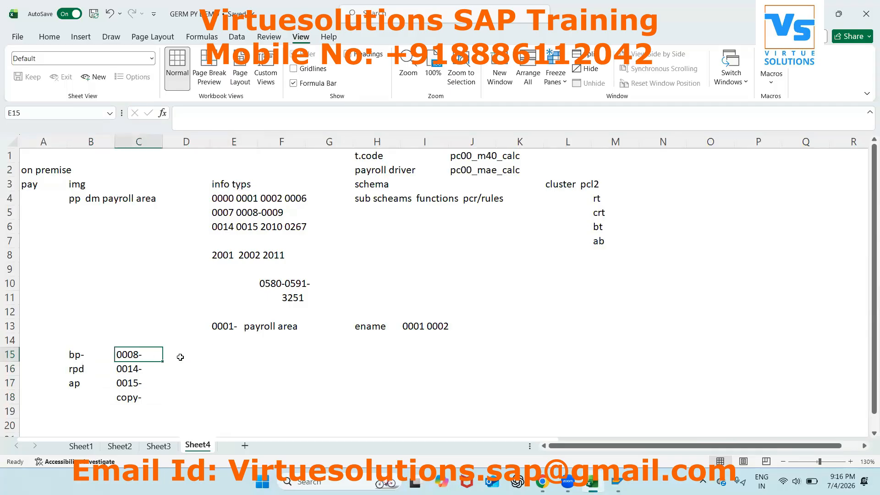
{"action": "left_click", "coordinate": [225, 356]}
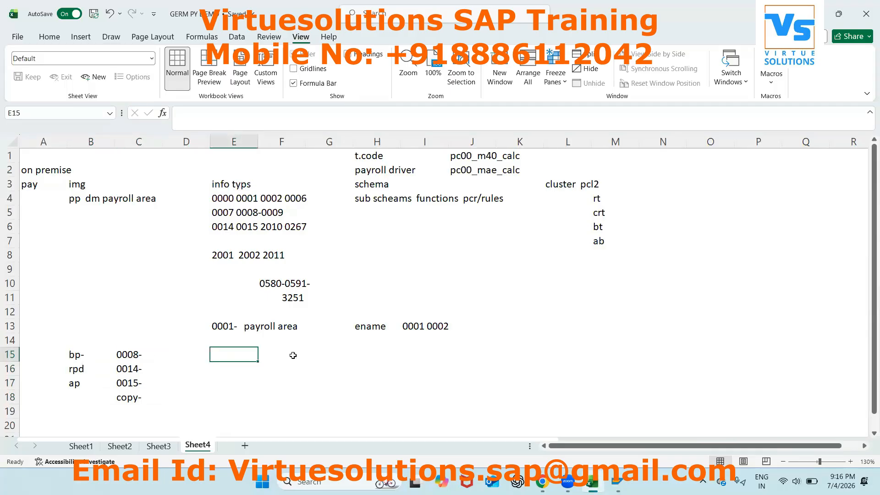
- Enter wpbp with 0008 in cells H15 and I15, and p0014- with 0014 - in cells H16 and I16
{"action": "left_click", "coordinate": [387, 350]}
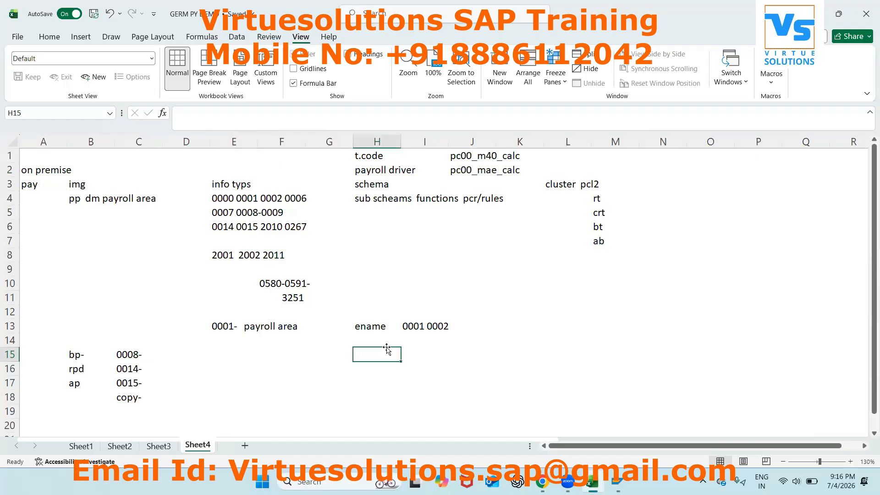
{"action": "type", "text": "wpbp"}
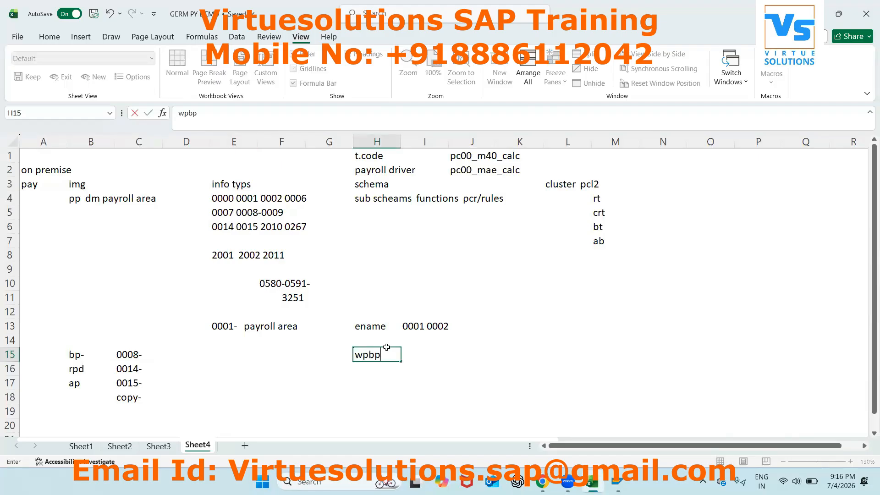
{"action": "key", "text": "Tab"}
{"action": "type", "text": "0008"}
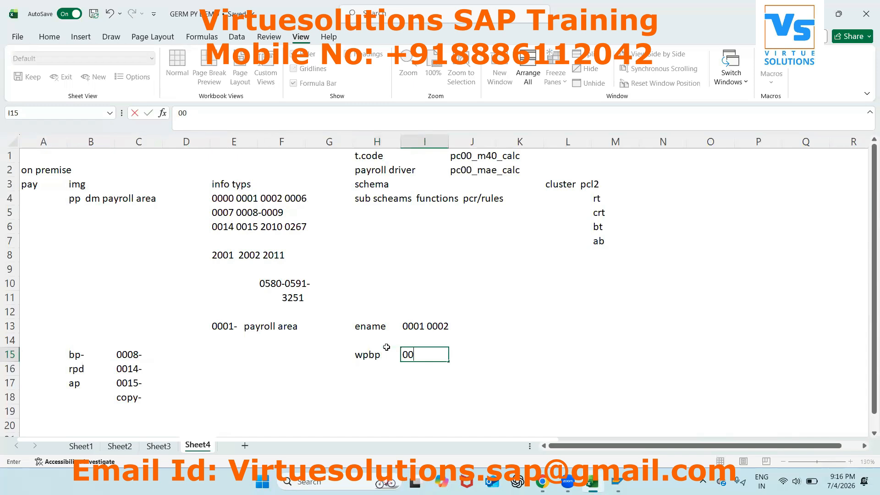
{"action": "left_click", "coordinate": [374, 370]}
{"action": "type", "text": "p0014-"}
{"action": "key", "text": "Tab"}
{"action": "type", "text": "0014"}
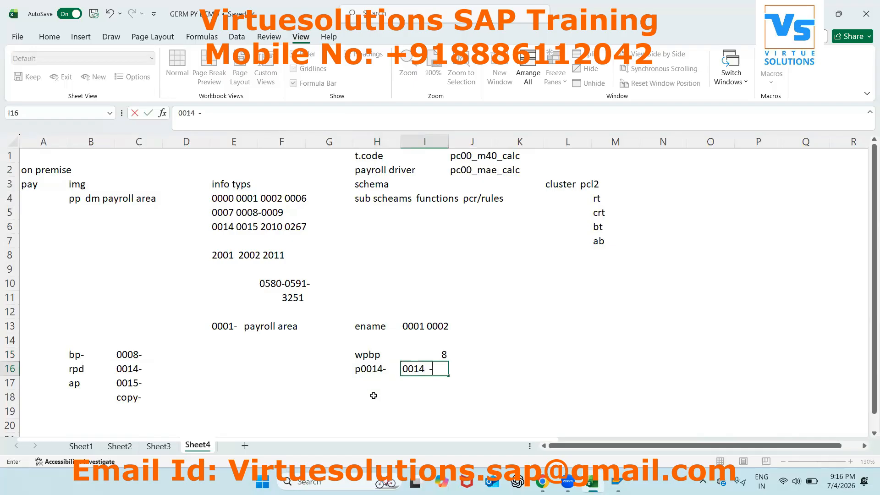
- Enter p0015- in cell H18 and 0015- beside it in cell I18
{"action": "left_click", "coordinate": [370, 391]}
{"action": "type", "text": "p001"}
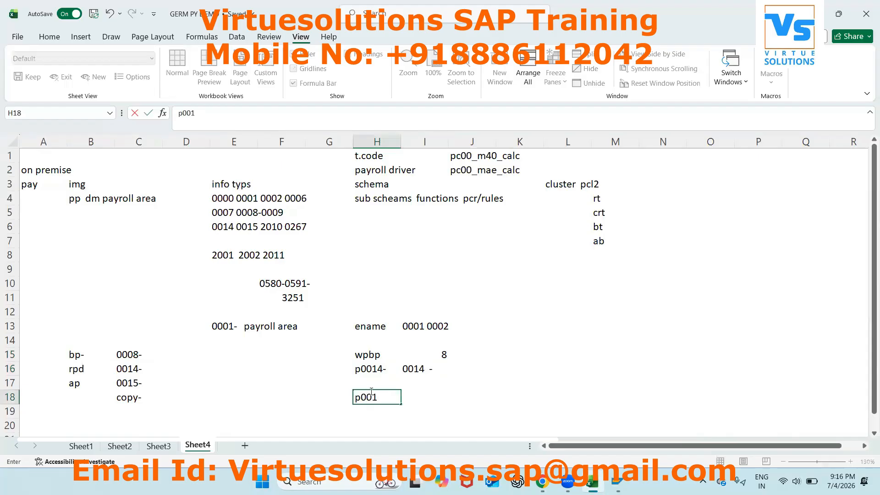
{"action": "type", "text": "5-"}
{"action": "key", "text": "Tab"}
{"action": "type", "text": "0015"}
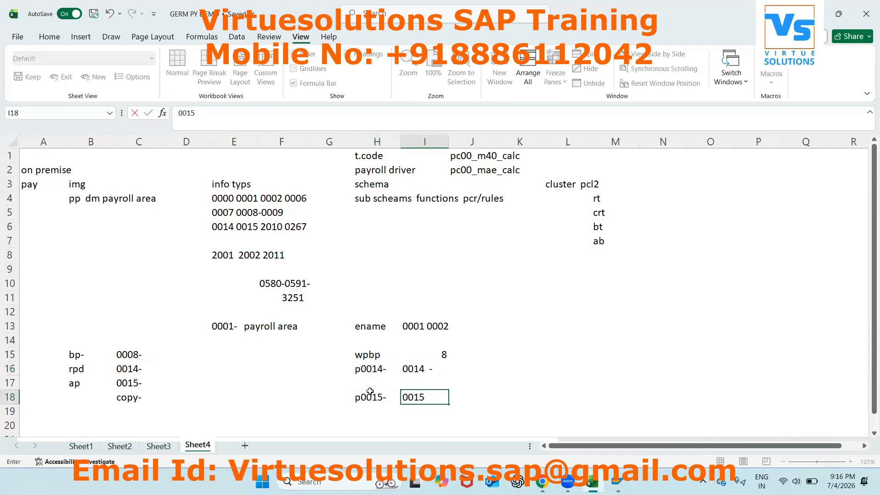
{"action": "type", "text": "-"}
{"action": "key", "text": "Return"}
- Switch to the SAP payroll log, leave table P0001 and expand the WPBP function under Edit basic data
{"action": "mouse_move", "coordinate": [617, 483]}
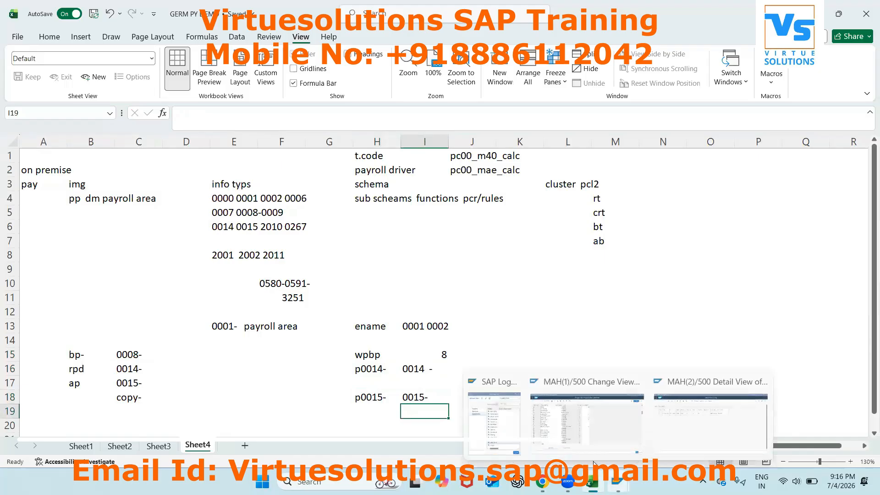
{"action": "left_click", "coordinate": [667, 434]}
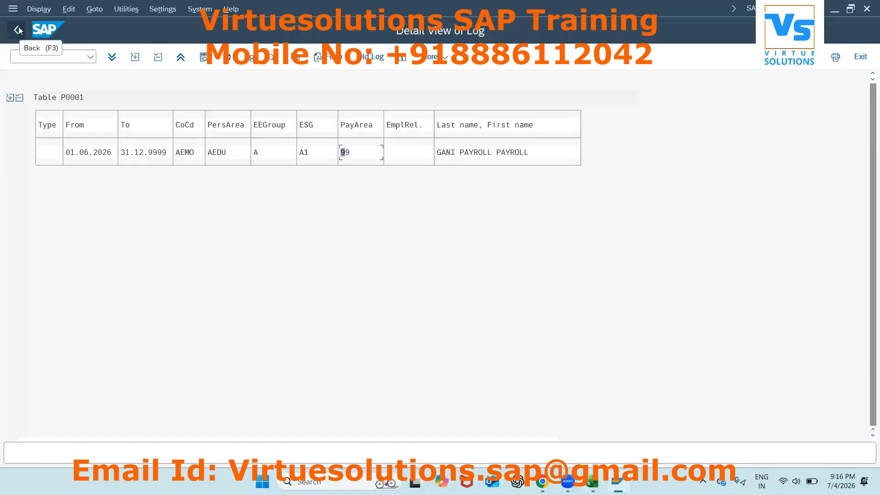
{"action": "left_click", "coordinate": [16, 30]}
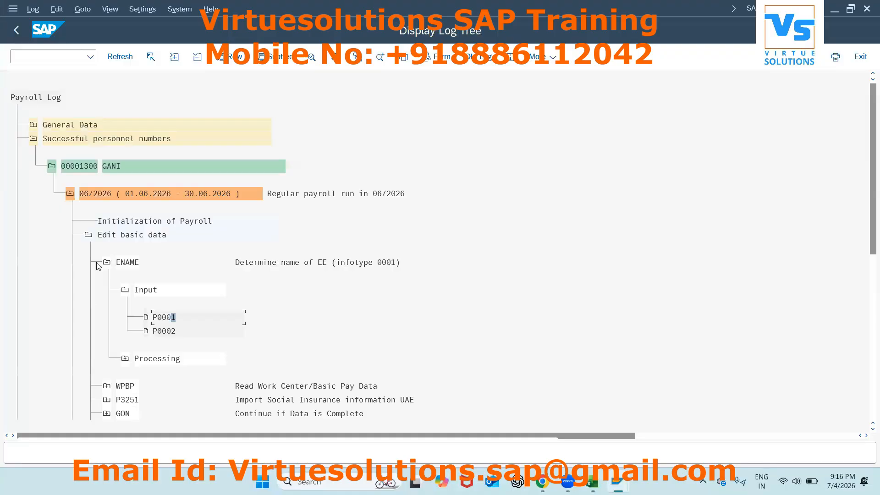
{"action": "left_click", "coordinate": [89, 235]}
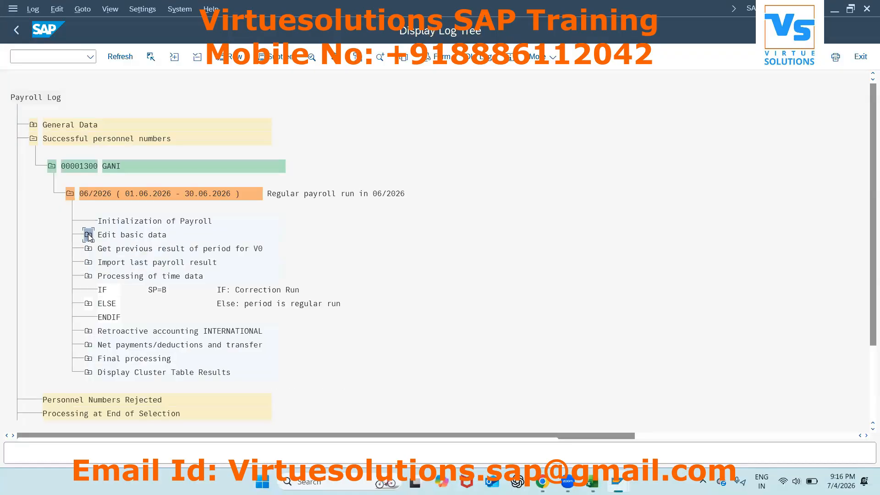
{"action": "left_click", "coordinate": [88, 235]}
{"action": "left_click", "coordinate": [107, 276]}
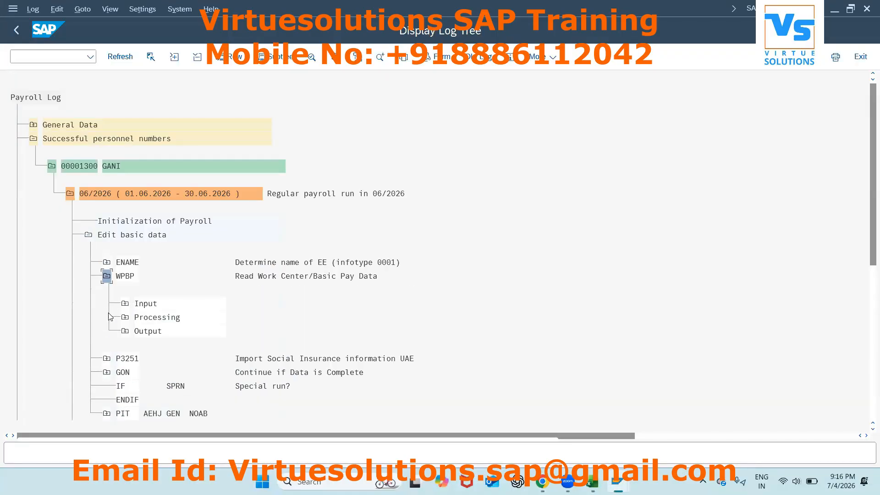
- In the other SAP session, open transaction PA30 and display the employee's Basic Pay infotype 8
{"action": "mouse_move", "coordinate": [618, 483]}
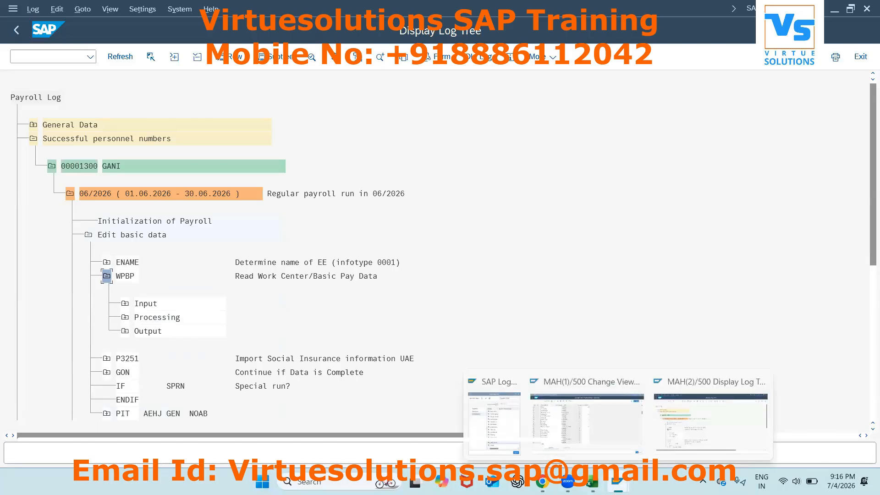
{"action": "left_click", "coordinate": [584, 439]}
{"action": "key", "text": "F3"}
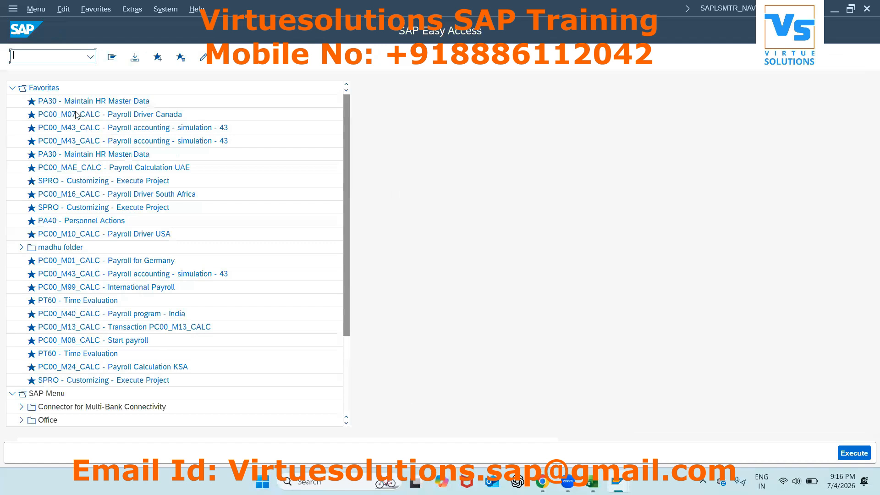
{"action": "type", "text": "pa30"}
{"action": "key", "text": "Return"}
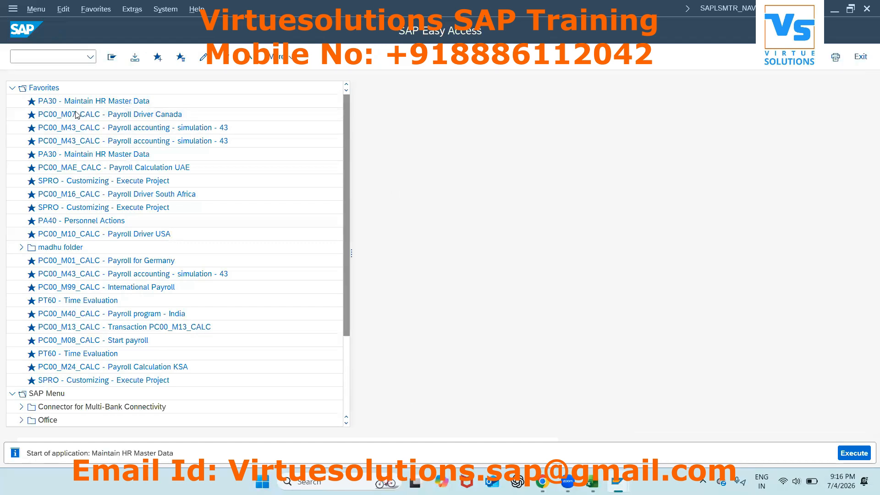
{"action": "left_click", "coordinate": [265, 417]}
{"action": "type", "text": "8"}
{"action": "key", "text": "Return"}
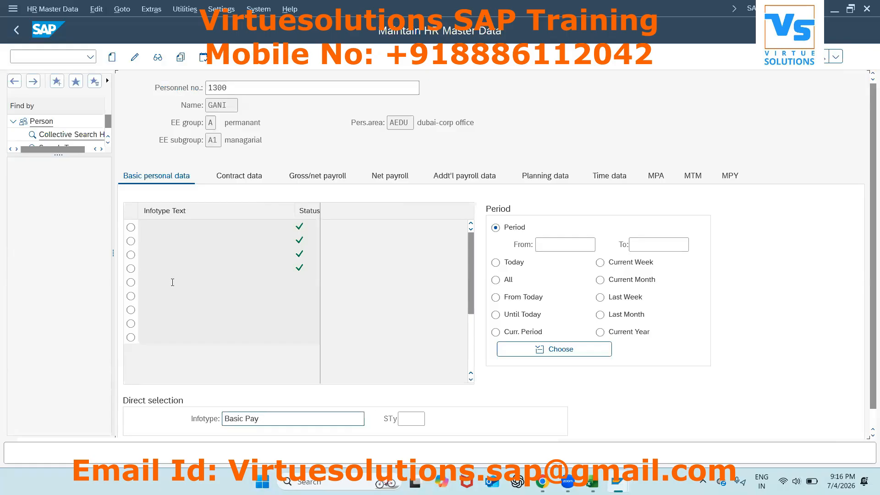
{"action": "left_click", "coordinate": [161, 60]}
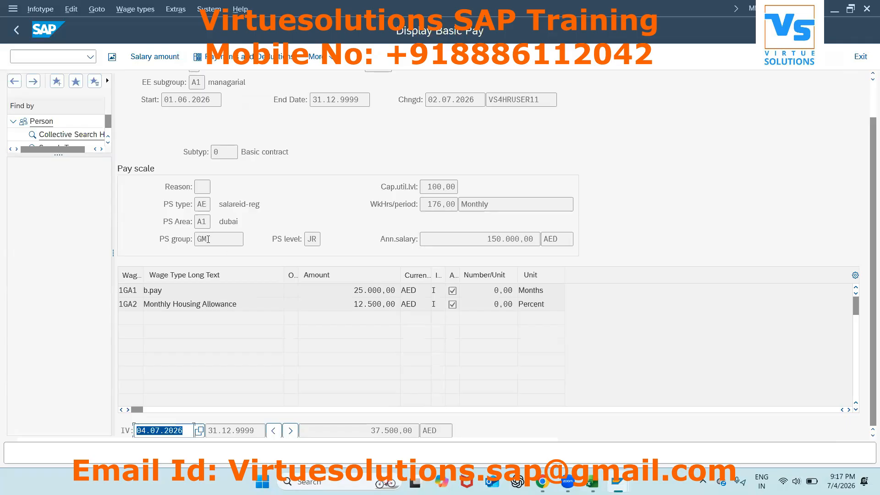
- Check the possible values for the pay scale group in the Basic Pay record, without choosing one
{"action": "left_click", "coordinate": [231, 243]}
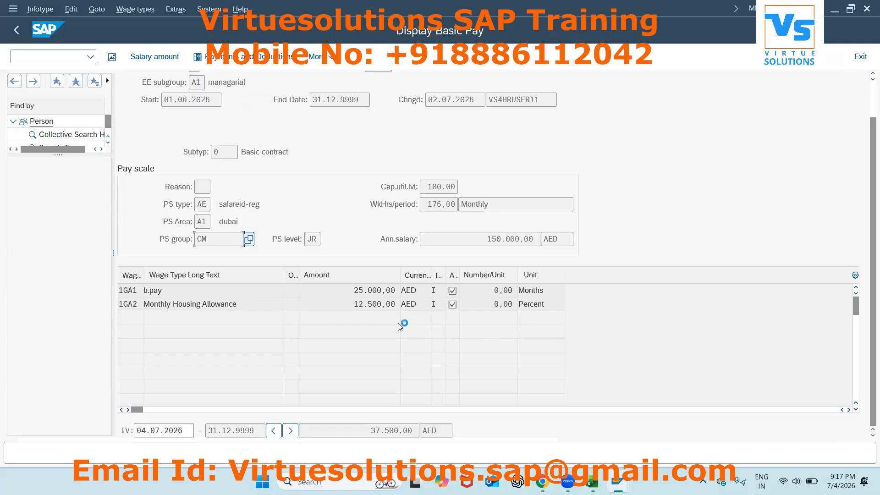
{"action": "key", "text": "F4"}
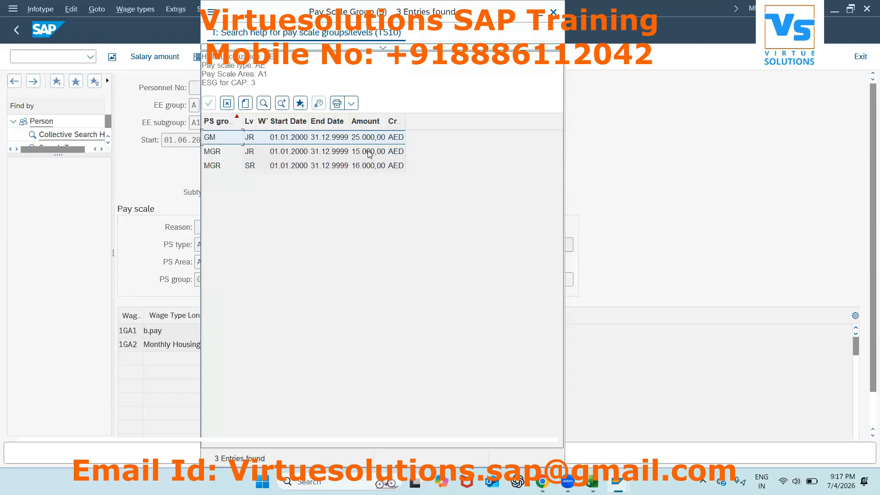
{"action": "left_click", "coordinate": [226, 105]}
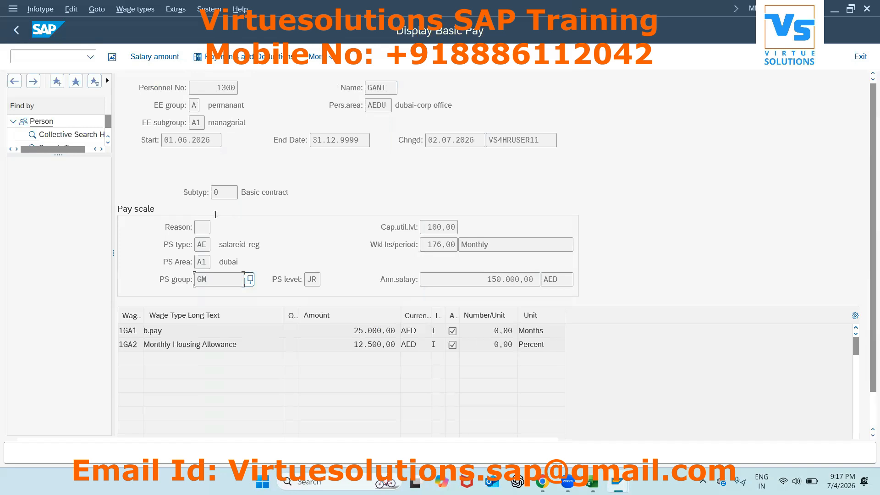
- Leave Basic Pay and use transaction SM30 to open the Pay Scale Groups view for pay scale type AE and area A1
{"action": "key", "text": "shift+F3"}
{"action": "type", "text": "sm"}
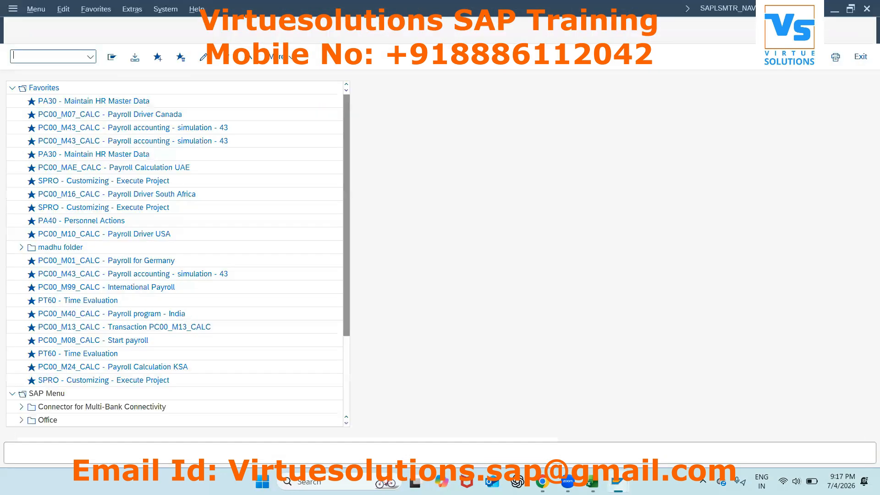
{"action": "type", "text": "30"}
{"action": "key", "text": "Return"}
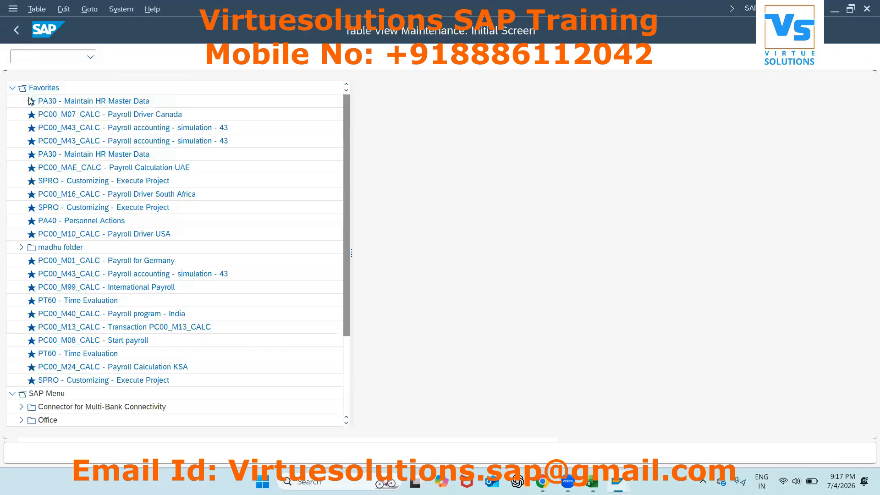
{"action": "type", "text": "v"}
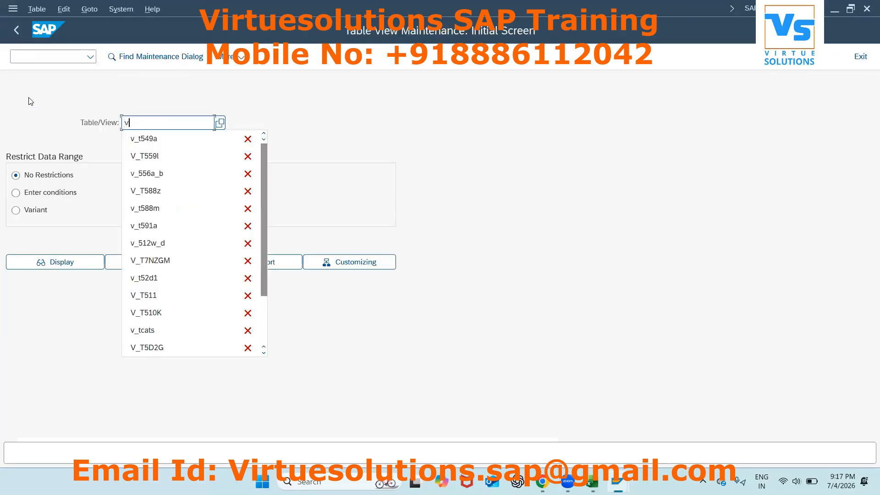
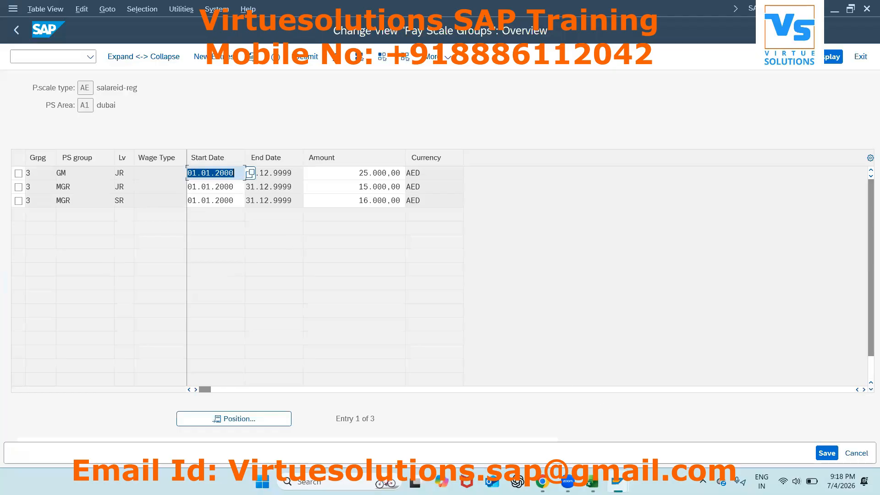
- Return to the payroll log, open table P0008 from the WPBP input and check its pay scale type, area, group and level
{"action": "mouse_move", "coordinate": [614, 474]}
{"action": "left_click", "coordinate": [562, 422]}
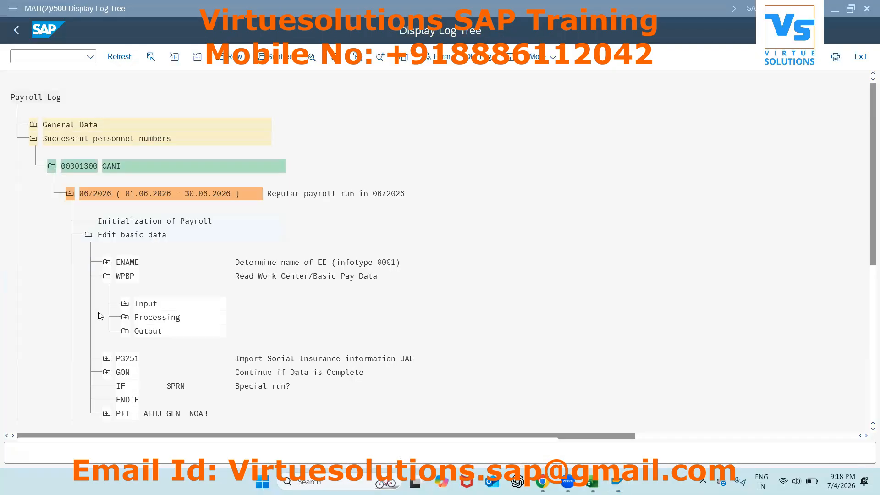
{"action": "left_click", "coordinate": [121, 342]}
{"action": "double_click", "coordinate": [165, 373]}
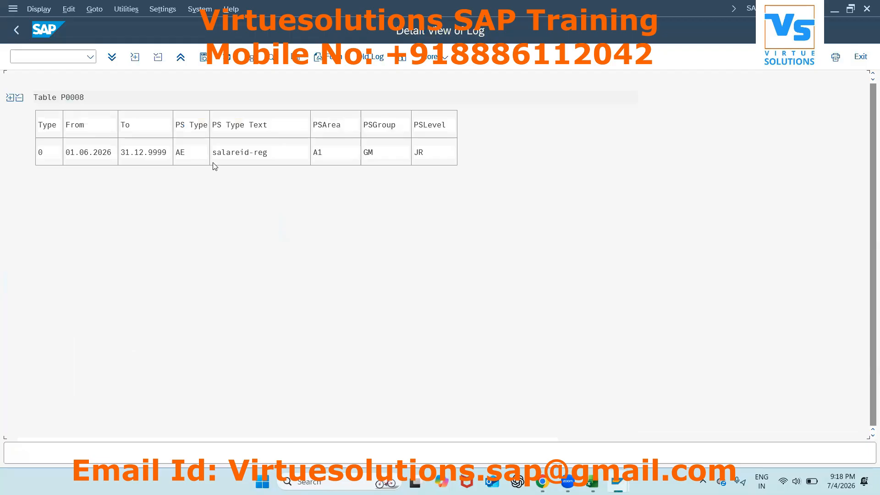
{"action": "left_click", "coordinate": [181, 154]}
{"action": "left_click", "coordinate": [319, 153]}
{"action": "left_click", "coordinate": [367, 156]}
{"action": "left_click", "coordinate": [424, 153]}
{"action": "left_click", "coordinate": [17, 30]}
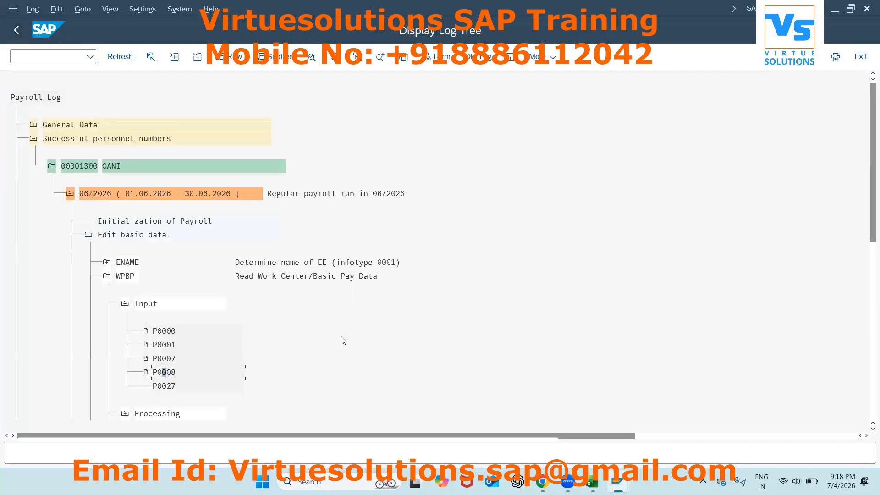
- Expand the WPBP output in the payroll log and check the wage types and amounts in table IT
{"action": "scroll", "coordinate": [222, 382], "scroll_direction": "down", "scroll_amount": 2}
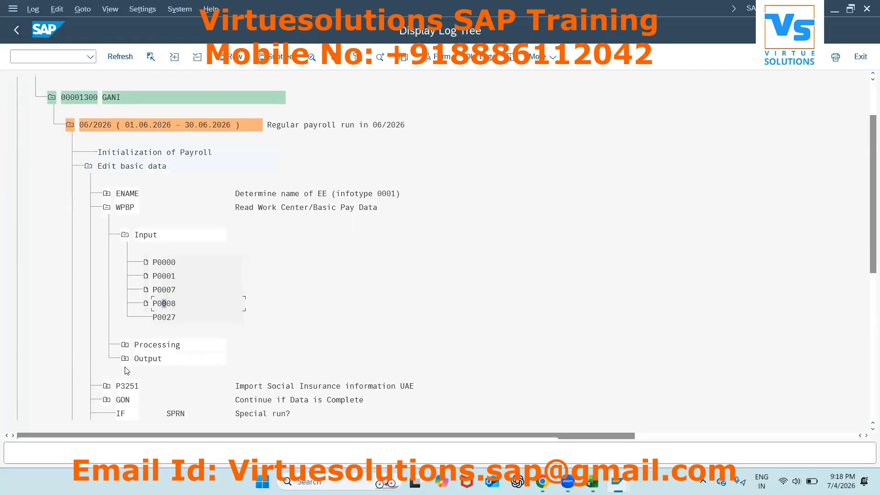
{"action": "left_click", "coordinate": [125, 359]}
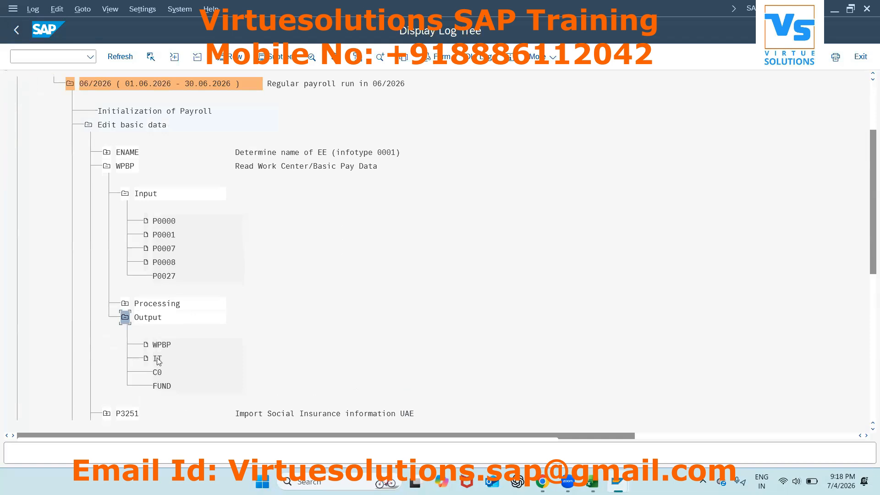
{"action": "double_click", "coordinate": [157, 359]}
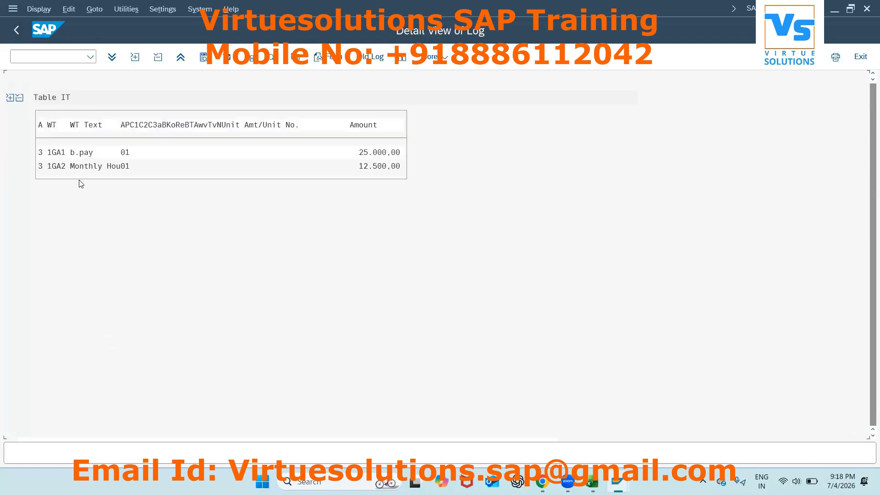
{"action": "left_click", "coordinate": [59, 152]}
{"action": "left_click", "coordinate": [370, 152]}
{"action": "left_click", "coordinate": [375, 169]}
- Switch to the Excel notes and review the img, infotype and schema notes on Sheet4
{"action": "key", "text": "alt+Tab"}
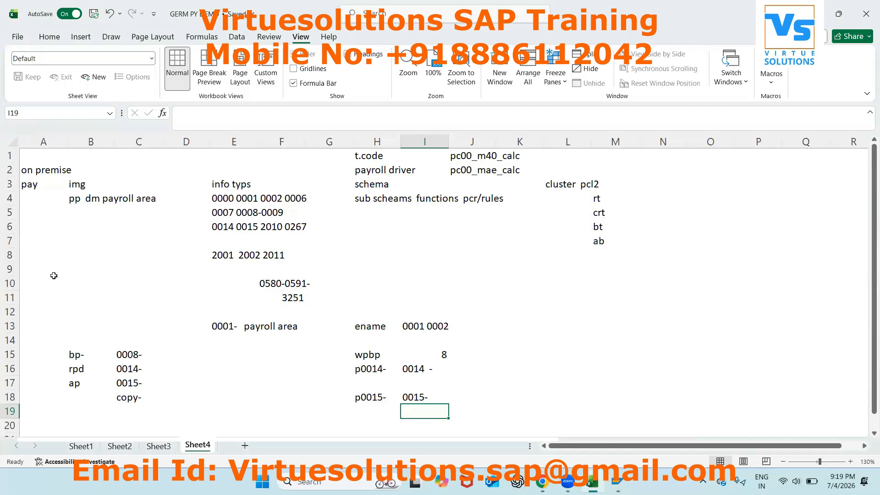
{"action": "left_click", "coordinate": [93, 185]}
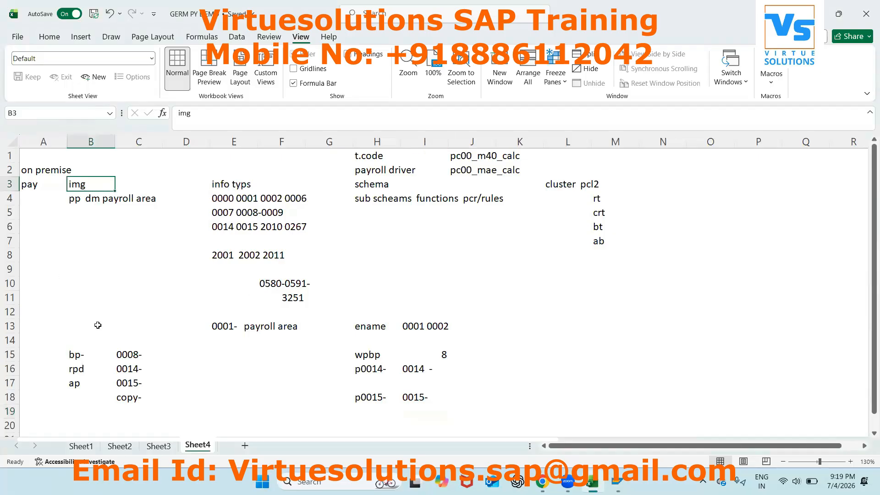
{"action": "left_click", "coordinate": [100, 403]}
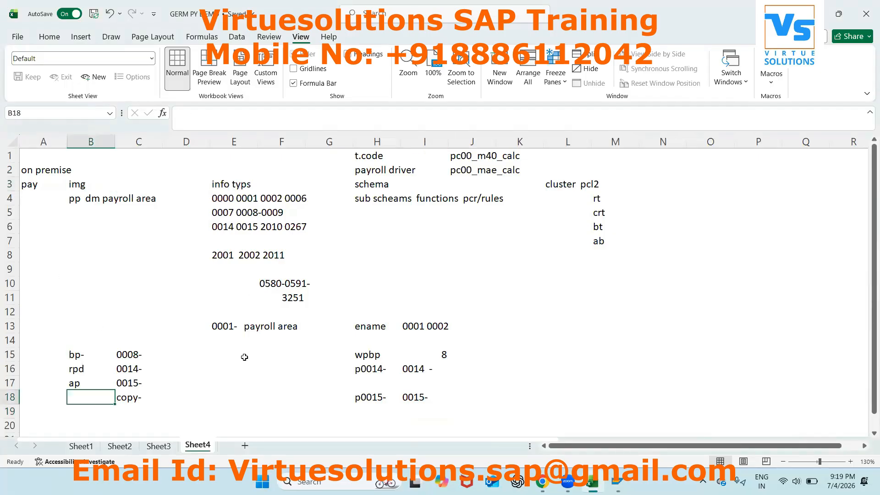
{"action": "left_click", "coordinate": [244, 375]}
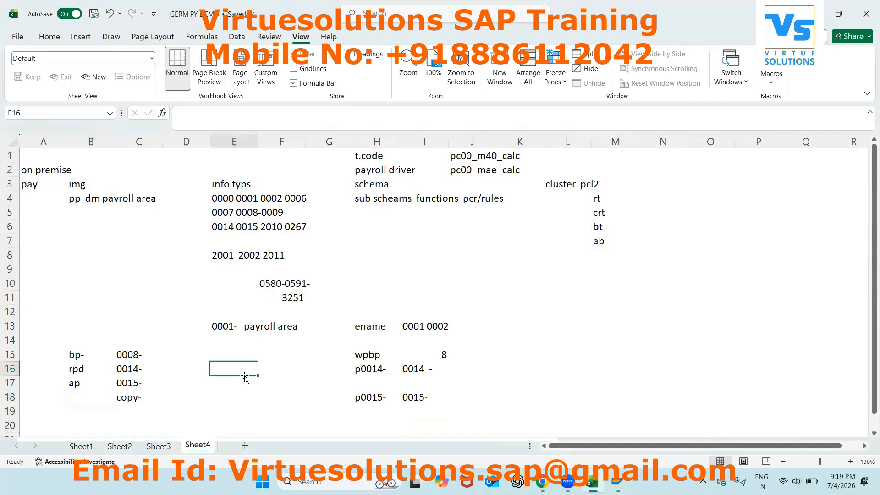
{"action": "left_click", "coordinate": [420, 264]}
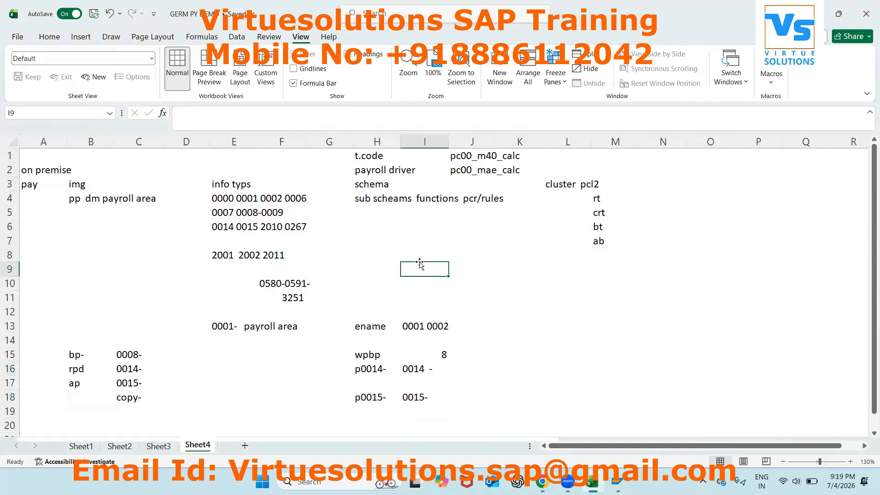
{"action": "left_click", "coordinate": [413, 168]}
{"action": "left_click", "coordinate": [415, 255]}
{"action": "left_click", "coordinate": [402, 343]}
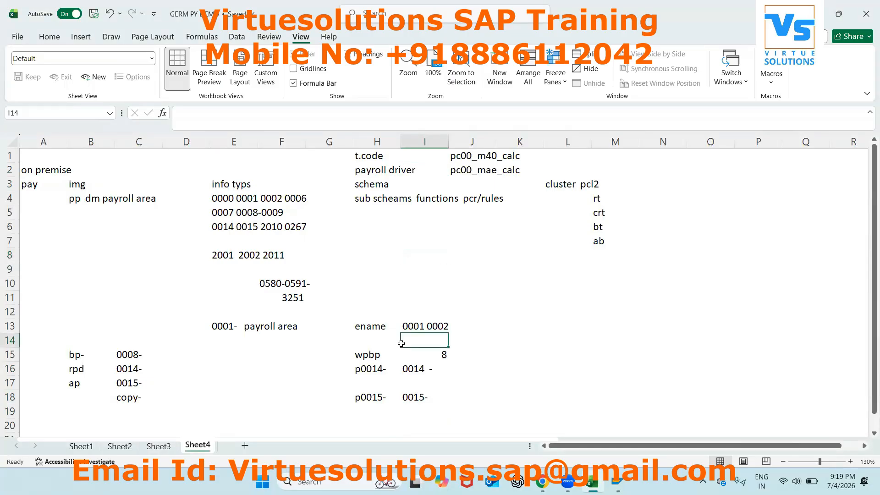
{"action": "left_click", "coordinate": [393, 175]}
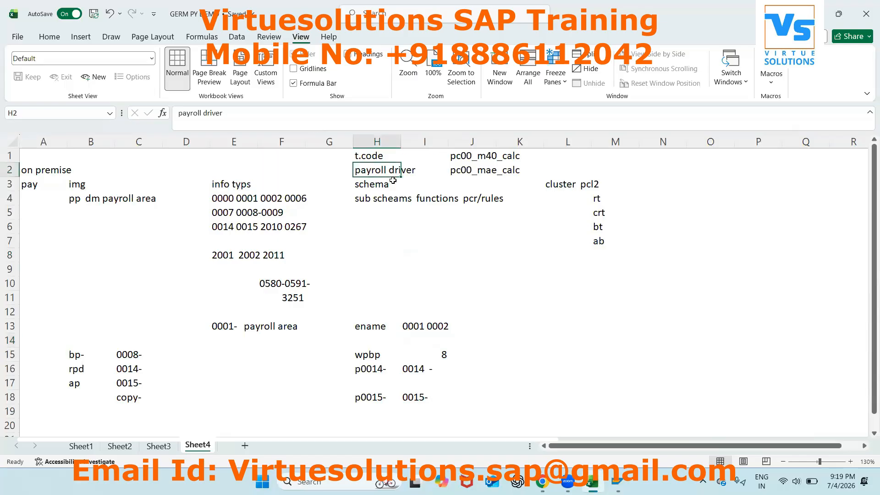
- Below the infotype notes, enter "pcr--" in D22, "pcr" in E22 and "math" in F22
{"action": "scroll", "coordinate": [392, 180], "scroll_direction": "down", "scroll_amount": 2}
{"action": "scroll", "coordinate": [392, 179], "scroll_direction": "up", "scroll_amount": 1}
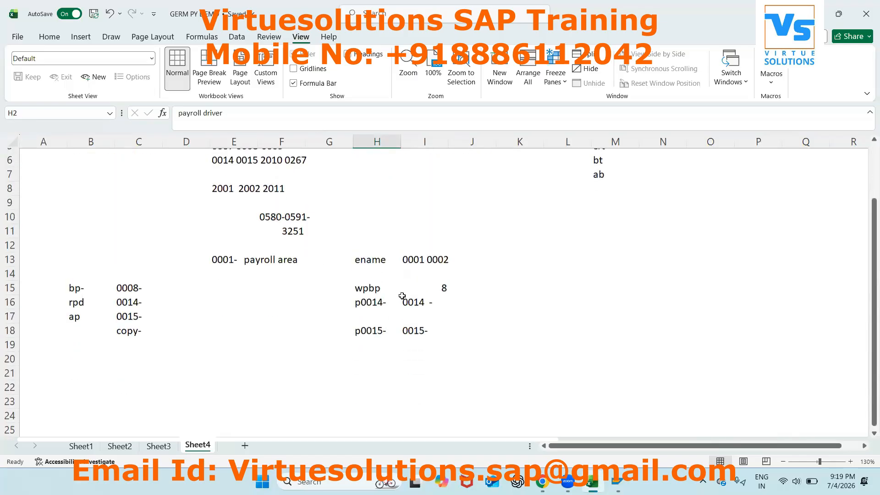
{"action": "scroll", "coordinate": [402, 295], "scroll_direction": "down", "scroll_amount": 1}
{"action": "left_click", "coordinate": [183, 324]}
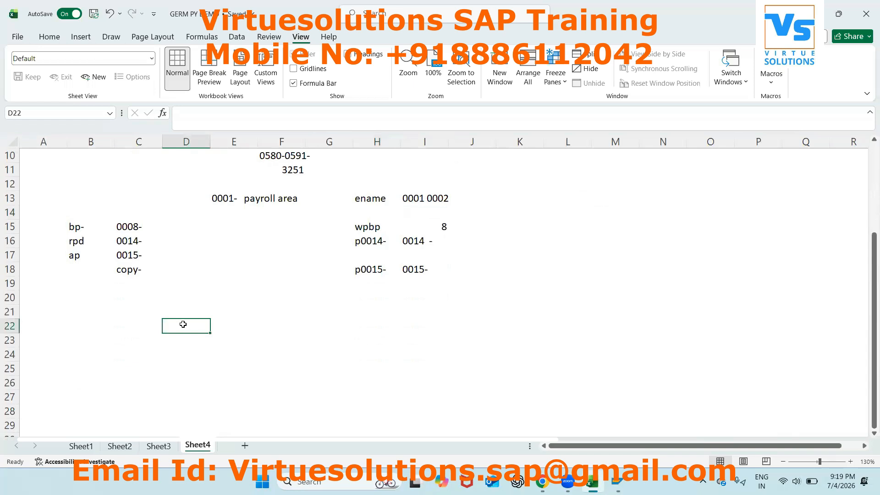
{"action": "type", "text": "pcr--"}
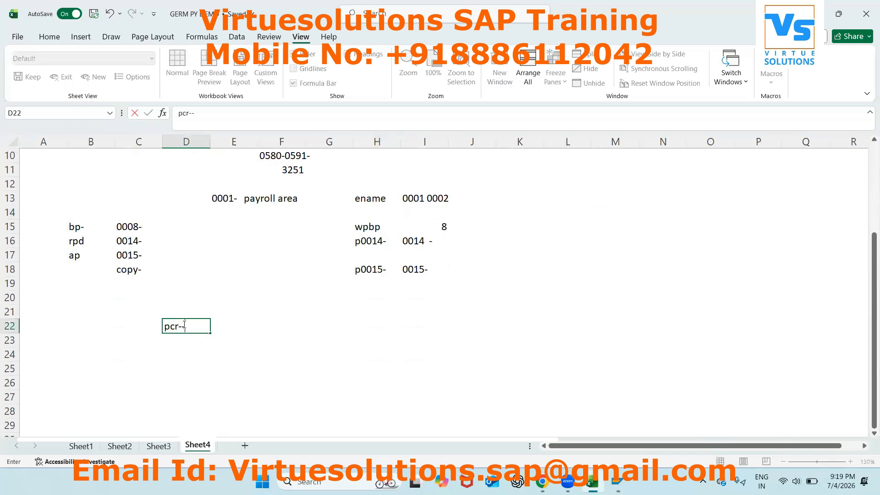
{"action": "key", "text": "Tab"}
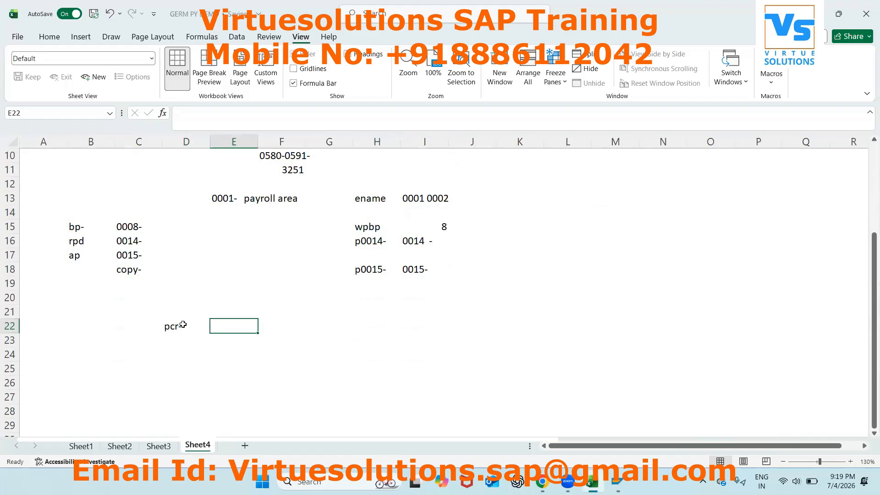
{"action": "type", "text": "pcr"}
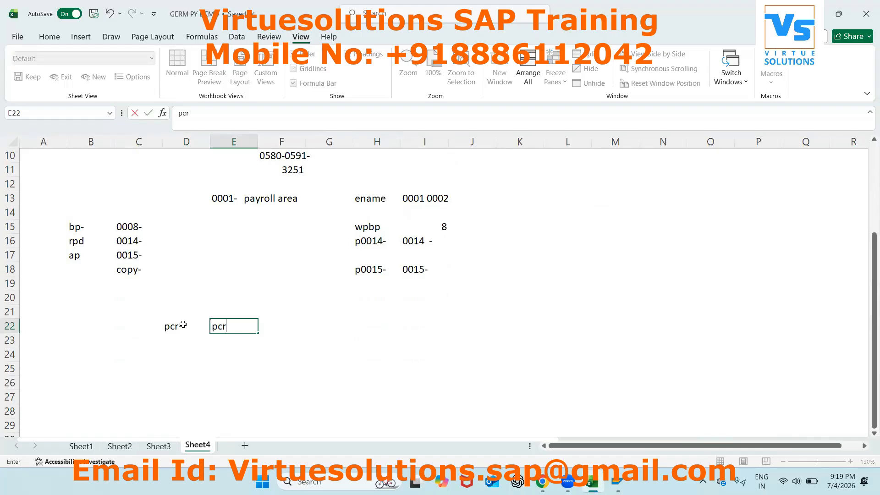
{"action": "key", "text": "Tab"}
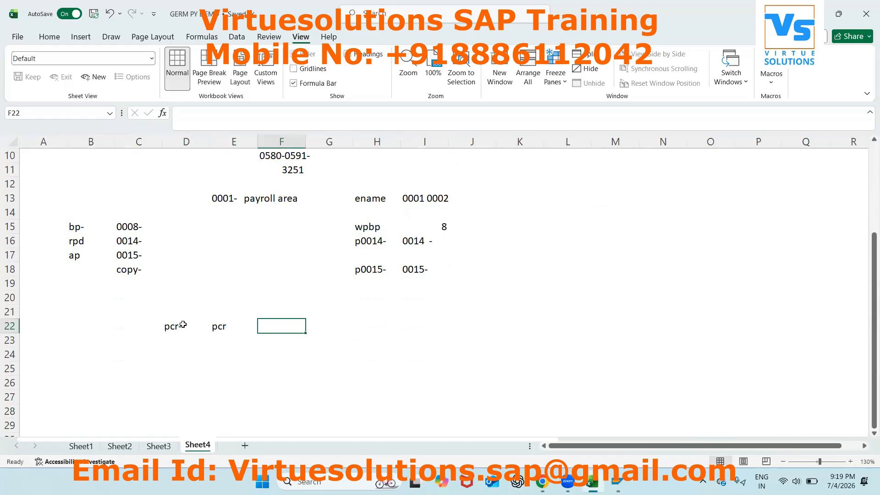
{"action": "type", "text": "math"}
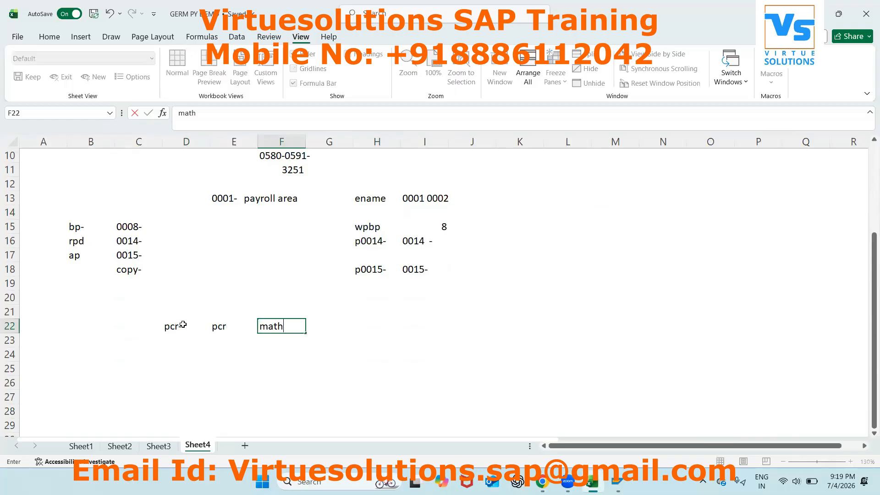
{"action": "key", "text": "Return"}
- Add the daily allowance example in row 24: "per a day" in C24, "daily all" in E24 and 100 in F24
{"action": "key", "text": "Down"}
{"action": "key", "text": "Left"}
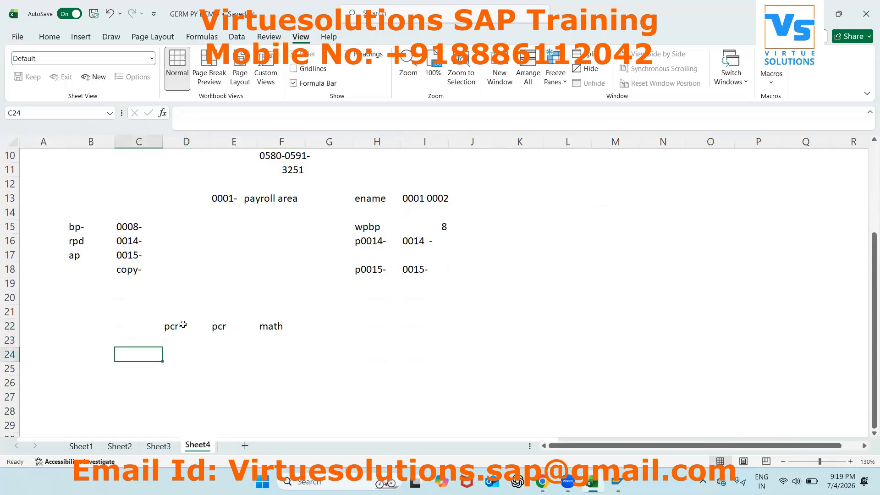
{"action": "type", "text": "per a day"}
{"action": "key", "text": "Right"}
{"action": "key", "text": "Right"}
{"action": "type", "text": "daily all"}
{"action": "key", "text": "Right"}
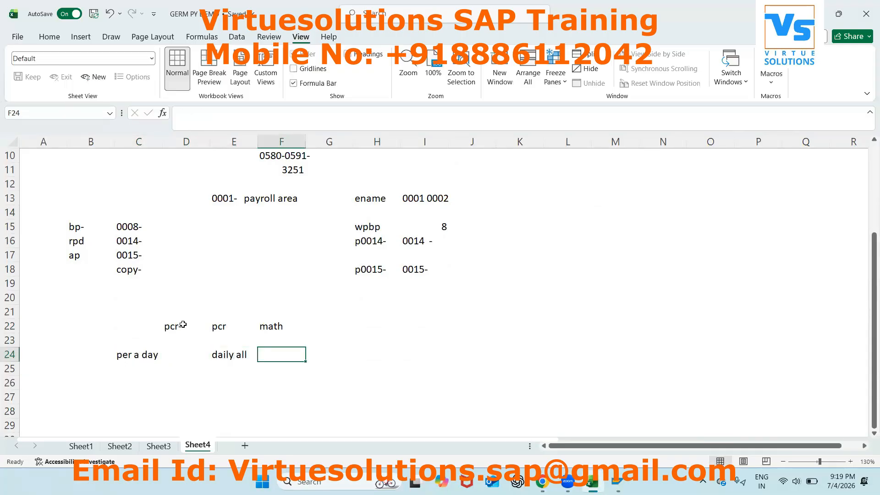
{"action": "type", "text": "100"}
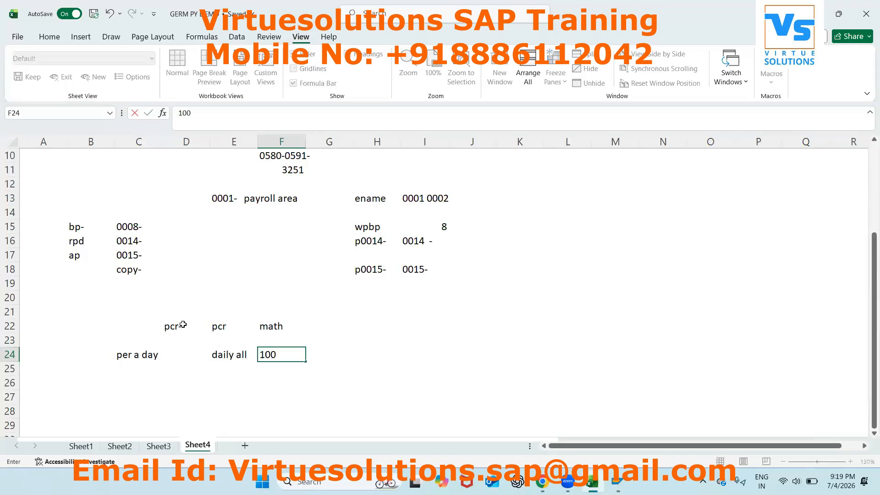
{"action": "key", "text": "Return"}
- List the day bases under the allowance amount: "cal" in F25 and "w.days" in F26
{"action": "type", "text": "cal"}
{"action": "key", "text": "Return"}
{"action": "type", "text": "w.days"}
{"action": "key", "text": "Return"}
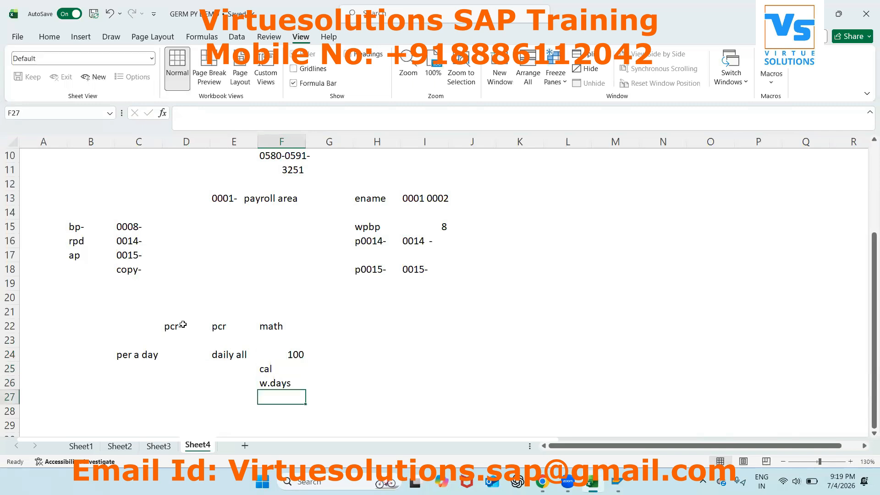
- Start a calculation example with "per day 100" in I24 and "cal jan 31 x 100=3100" in I25
{"action": "left_click", "coordinate": [355, 378]}
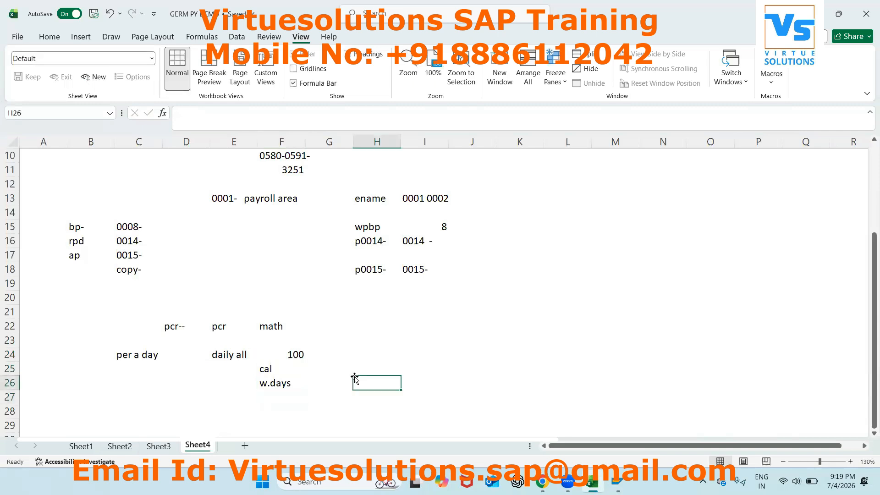
{"action": "scroll", "coordinate": [355, 378], "scroll_direction": "down", "scroll_amount": 2}
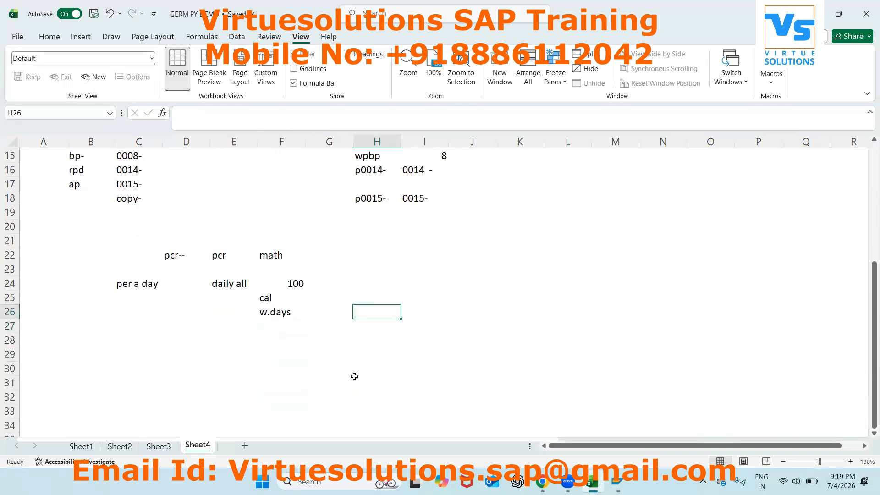
{"action": "left_click", "coordinate": [439, 280]}
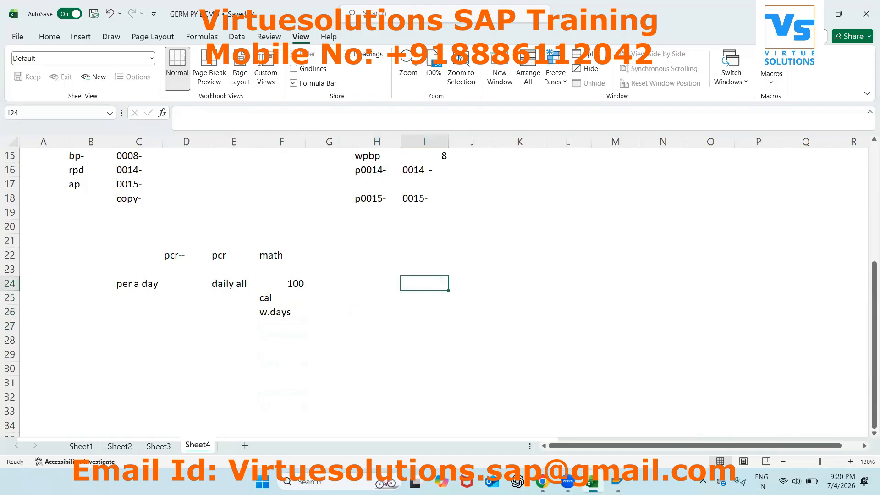
{"action": "type", "text": "per day  100"}
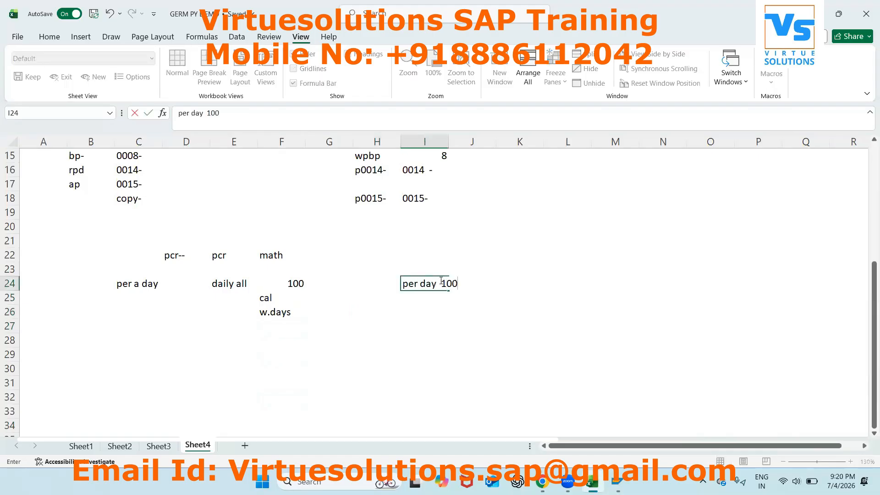
{"action": "key", "text": "Return"}
{"action": "type", "text": "cal  "}
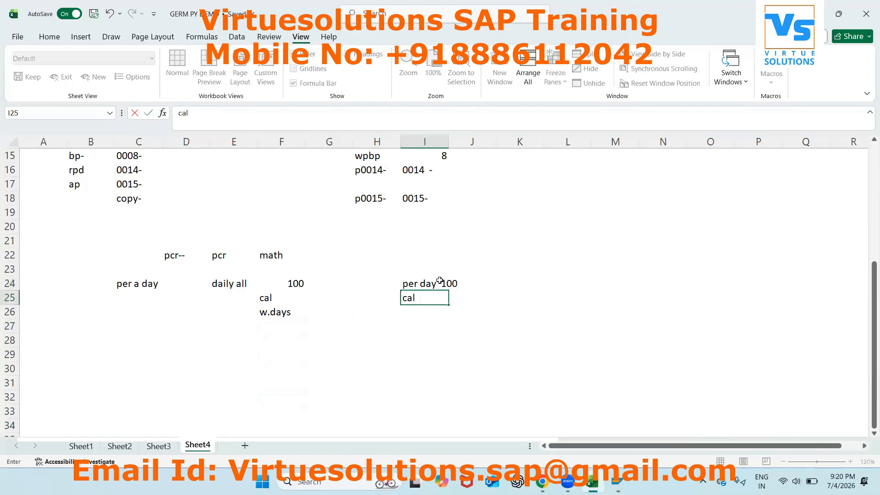
{"action": "type", "text": "jan 31  x 100=3100"}
{"action": "key", "text": "Return"}
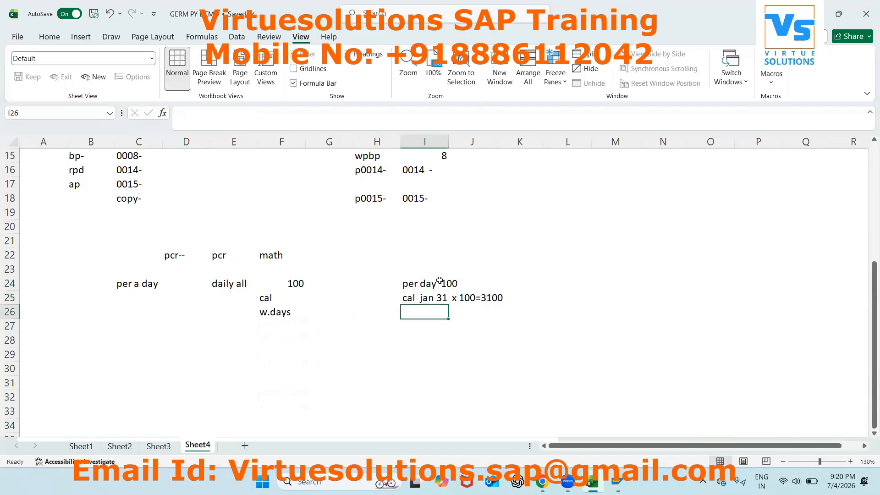
- Extend the calculation example with "cal feb 28 x 100=2800" in I26 and "w.day jan 23 x 100=2300" in I27
{"action": "type", "text": "cal f"}
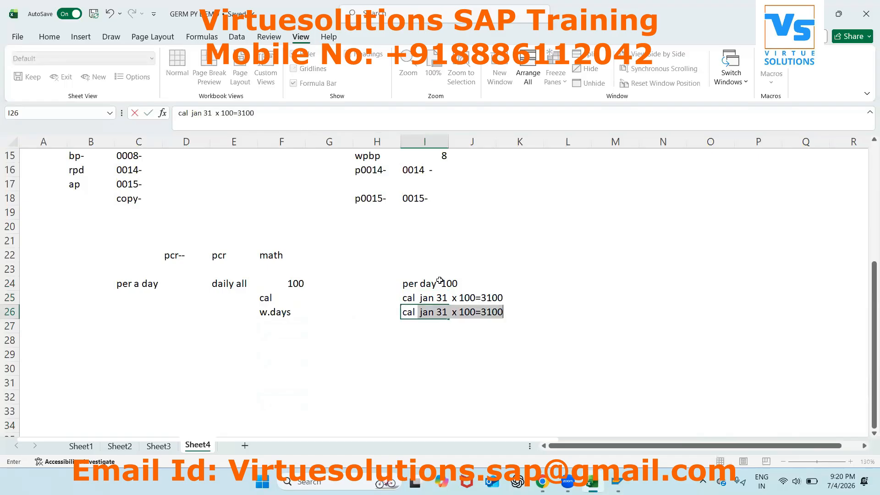
{"action": "type", "text": "eb  2"}
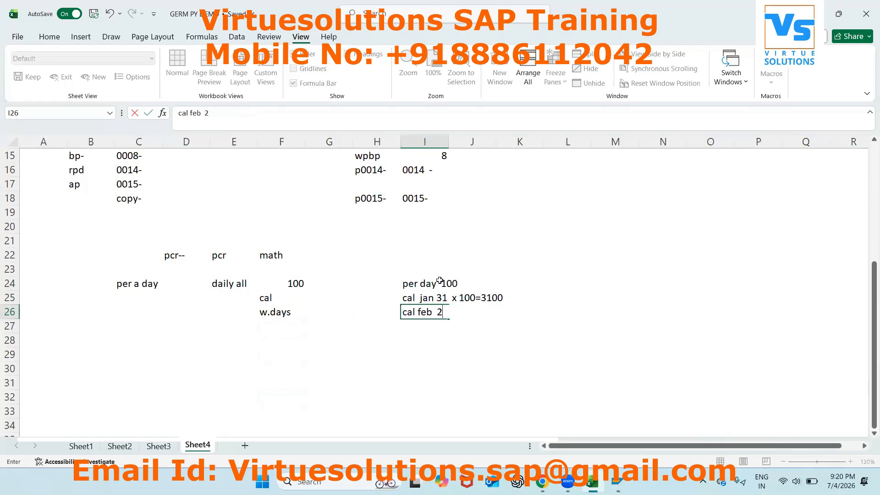
{"action": "type", "text": "8 x 100=2800"}
{"action": "key", "text": "Return"}
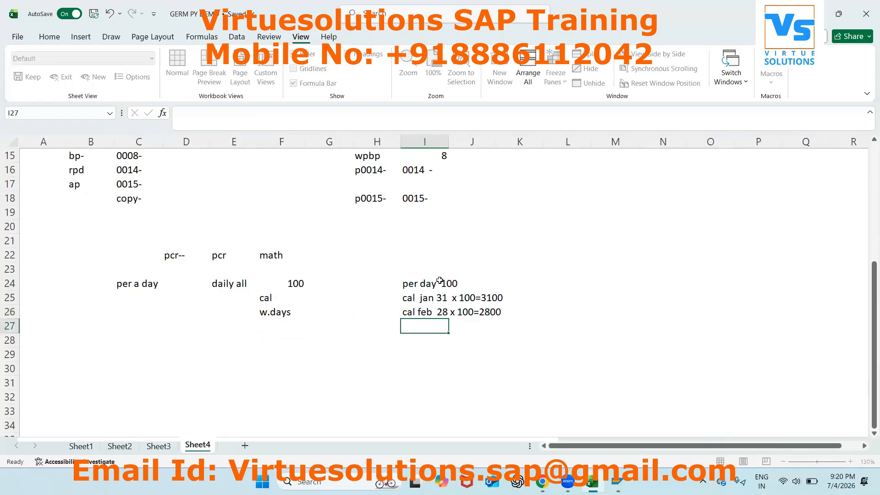
{"action": "type", "text": "w.day jan 23 x 10"}
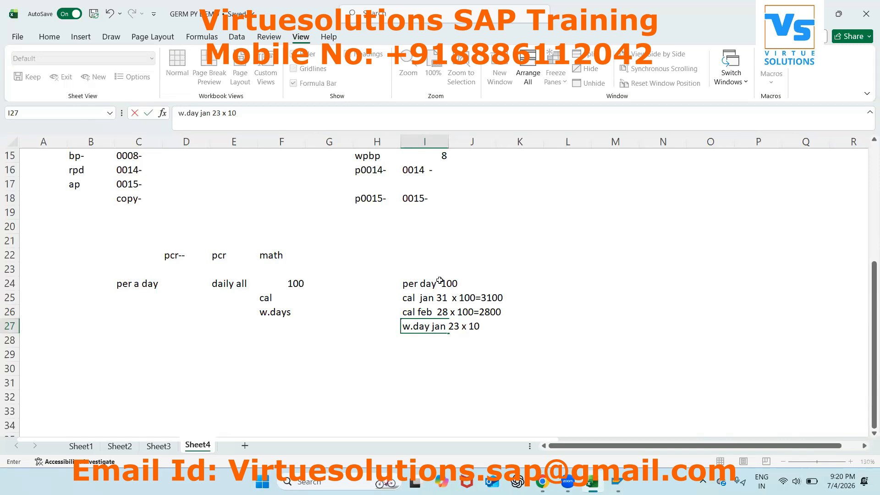
{"action": "type", "text": "0=2300"}
{"action": "key", "text": "Return"}
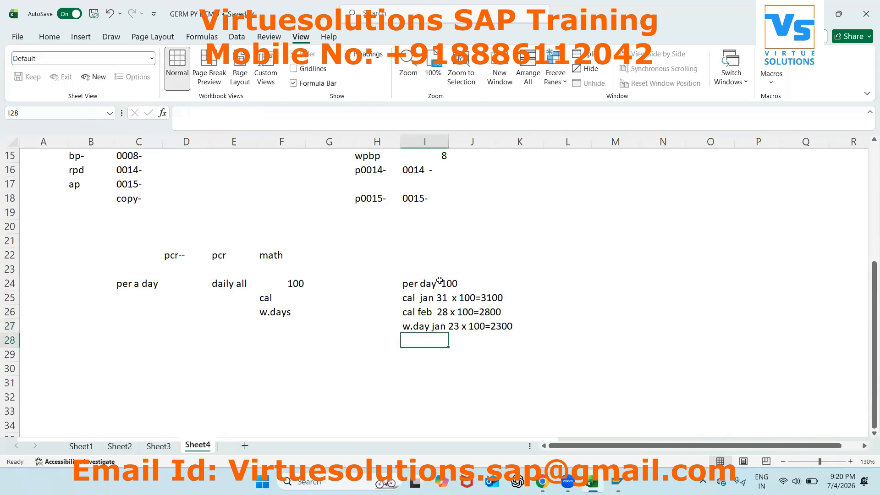
- Enter the note "num=cal" in M24, on the same row as the per-day rate
{"action": "left_click", "coordinate": [510, 346]}
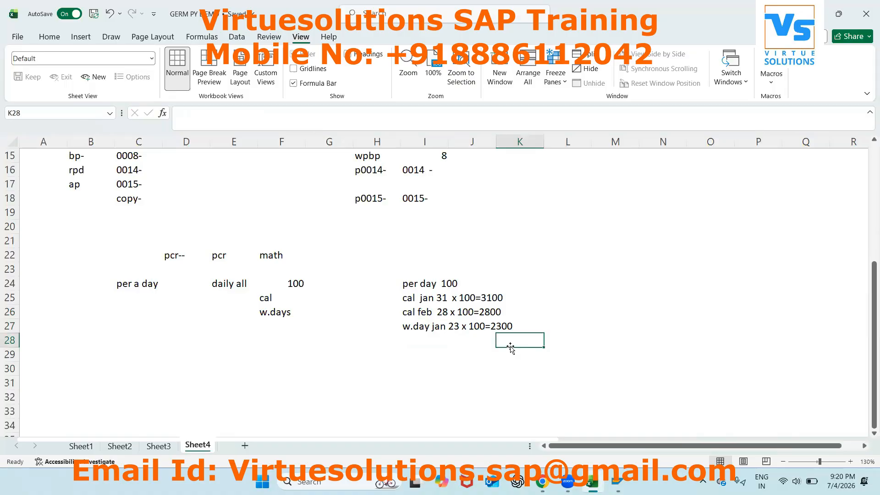
{"action": "scroll", "coordinate": [510, 348], "scroll_direction": "down", "scroll_amount": 2}
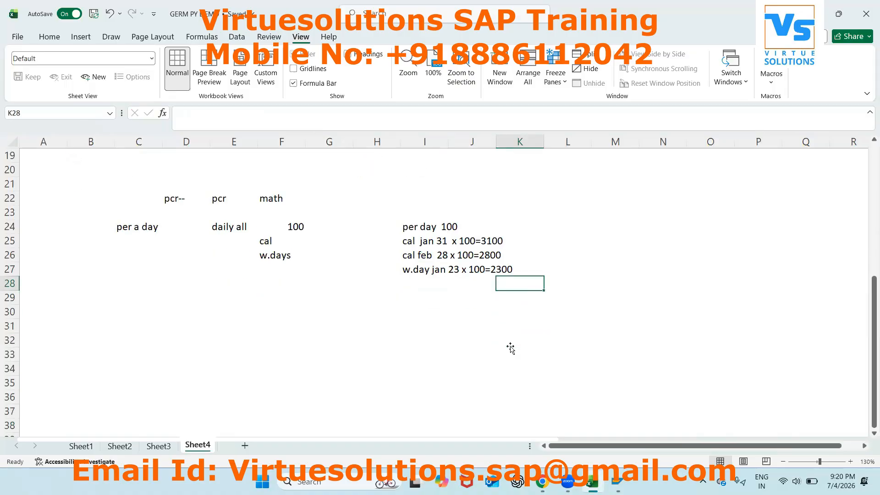
{"action": "scroll", "coordinate": [511, 348], "scroll_direction": "up", "scroll_amount": 1}
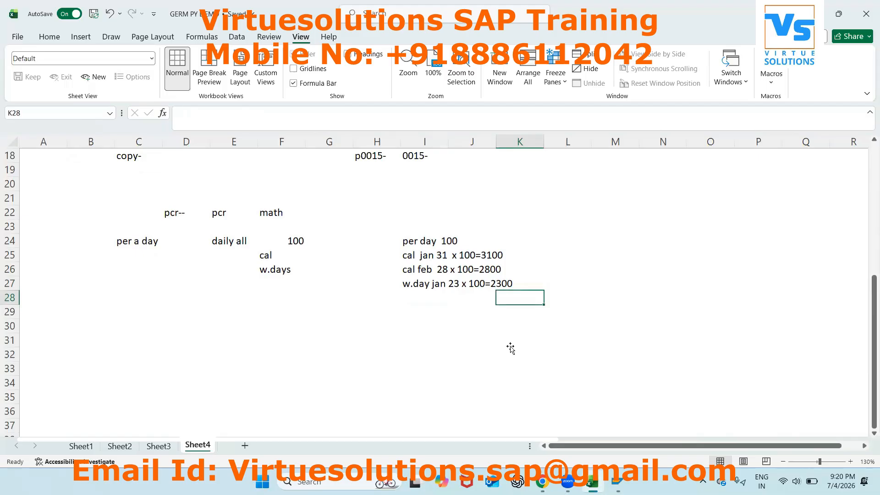
{"action": "left_click", "coordinate": [487, 256]}
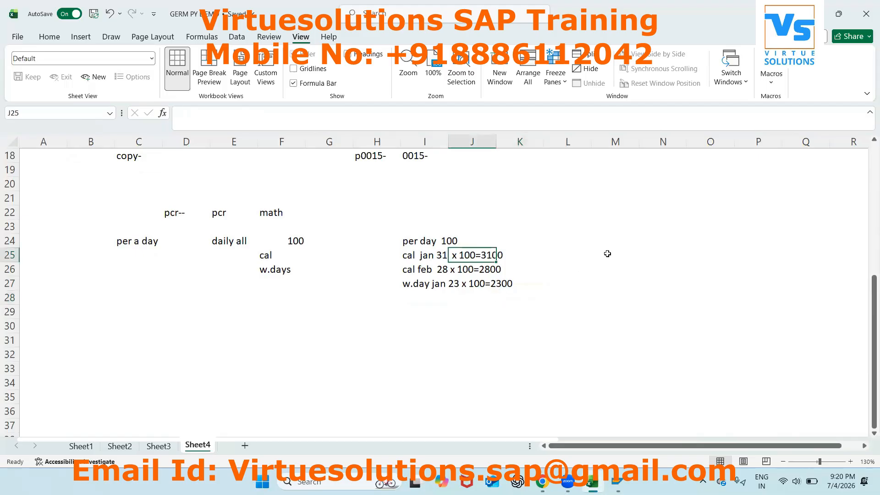
{"action": "left_click", "coordinate": [624, 240]}
{"action": "type", "text": "num"}
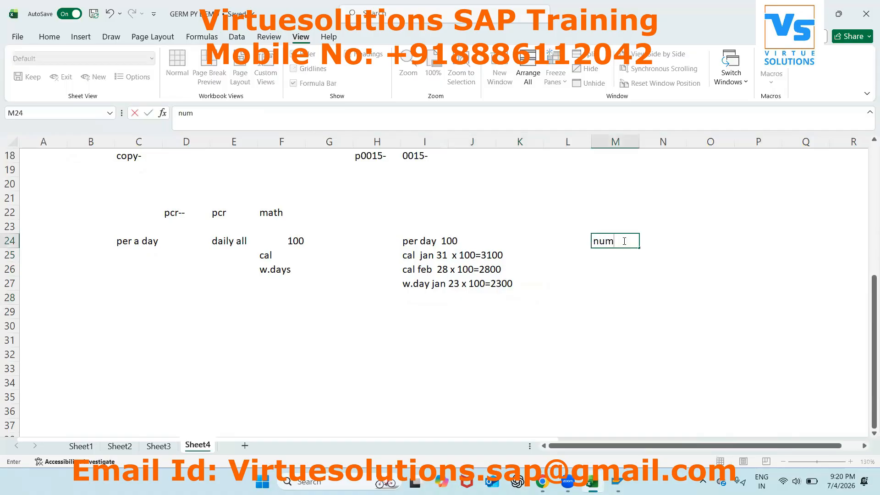
{"action": "type", "text": "=cal"}
{"action": "key", "text": "Return"}
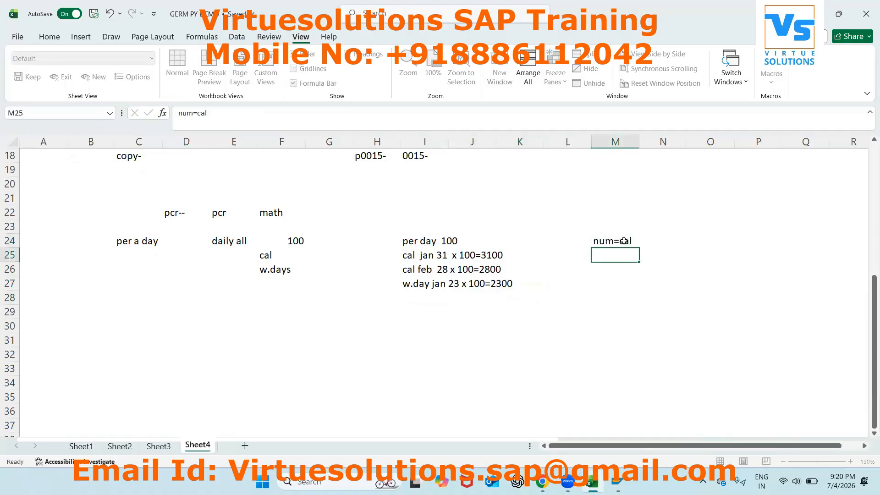
- Complete the calculation notes with "rte=100" in M25, "num x rate=amt" in M26 and "at--wt" in M27
{"action": "type", "text": "rte=100"}
{"action": "key", "text": "Return"}
{"action": "type", "text": "num x rate"}
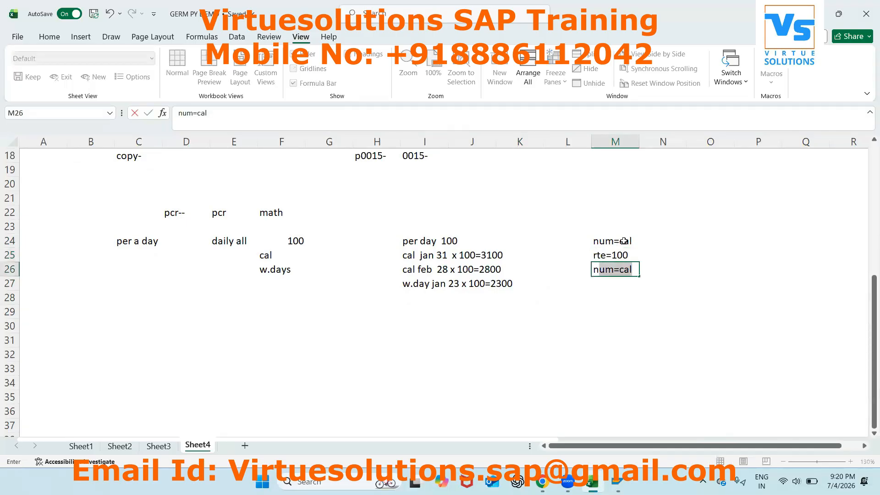
{"action": "type", "text": "=amt"}
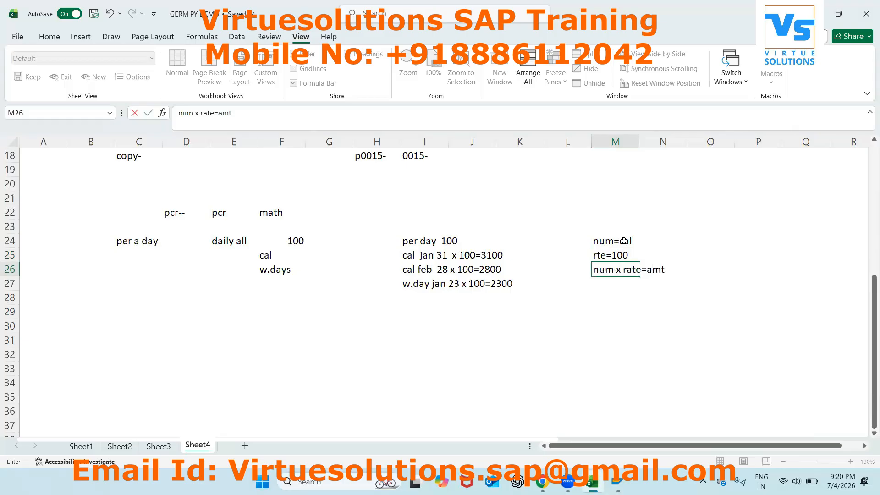
{"action": "key", "text": "Return"}
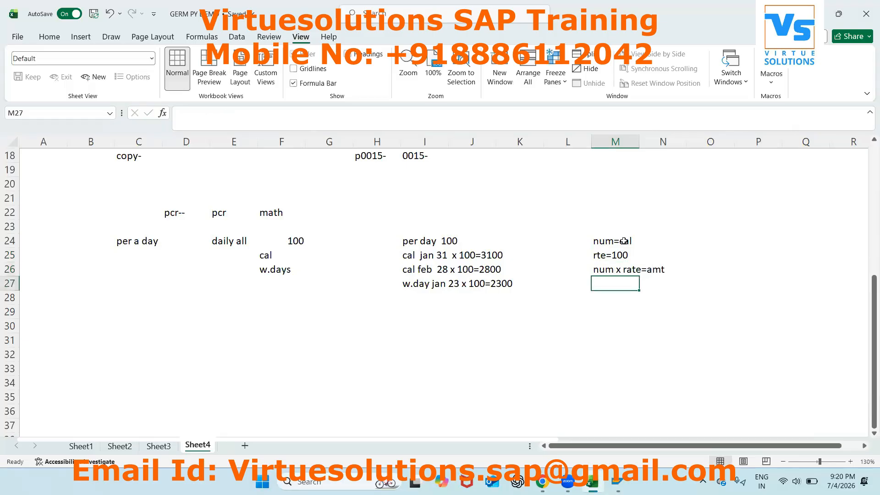
{"action": "type", "text": "at--wt"}
{"action": "key", "text": "Return"}
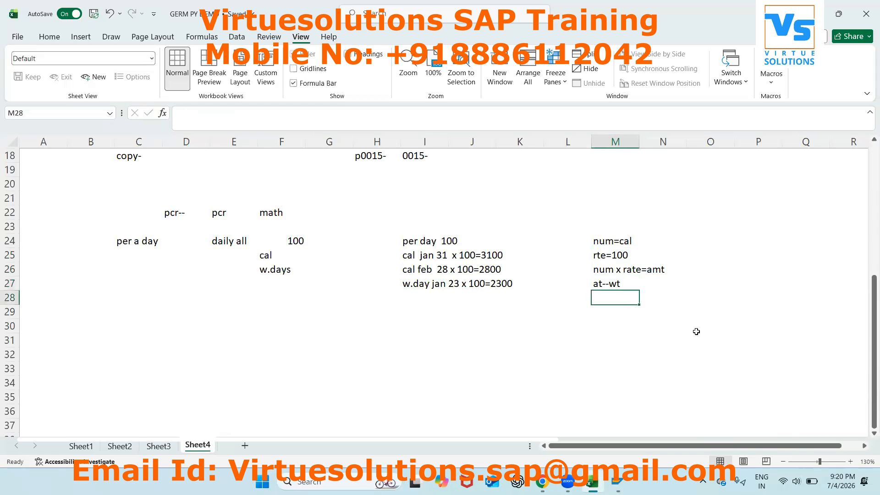
{"action": "left_click", "coordinate": [624, 234]}
{"action": "left_click", "coordinate": [624, 214]}
{"action": "left_click", "coordinate": [612, 256]}
{"action": "left_click", "coordinate": [635, 217]}
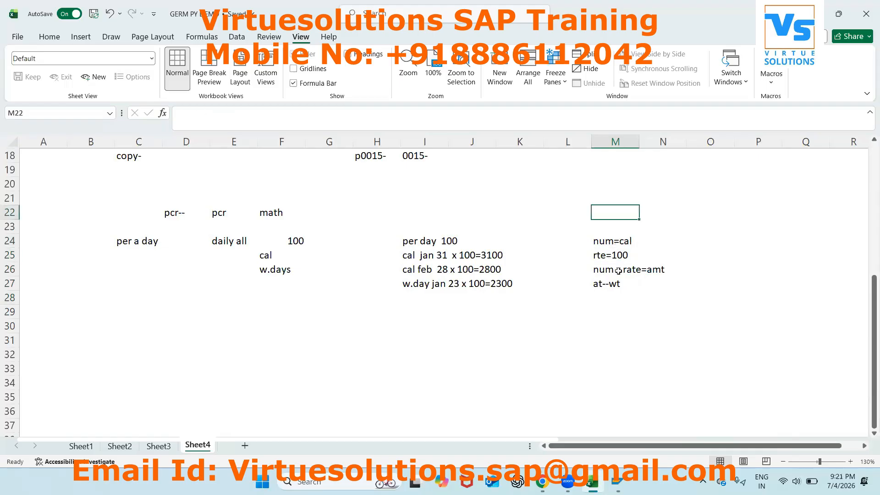
{"action": "key", "text": "Down"}
{"action": "key", "text": "Down"}
{"action": "key", "text": "Down"}
{"action": "key", "text": "Down"}
{"action": "left_click", "coordinate": [664, 285]}
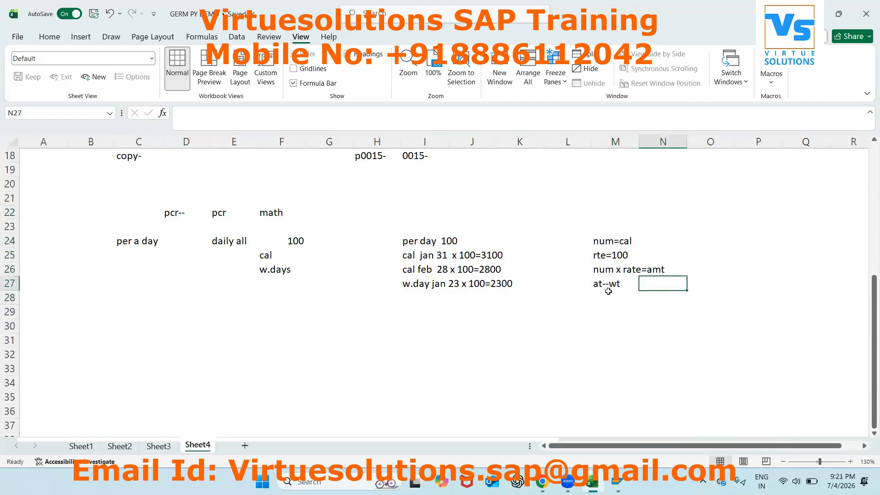
{"action": "left_click", "coordinate": [615, 315]}
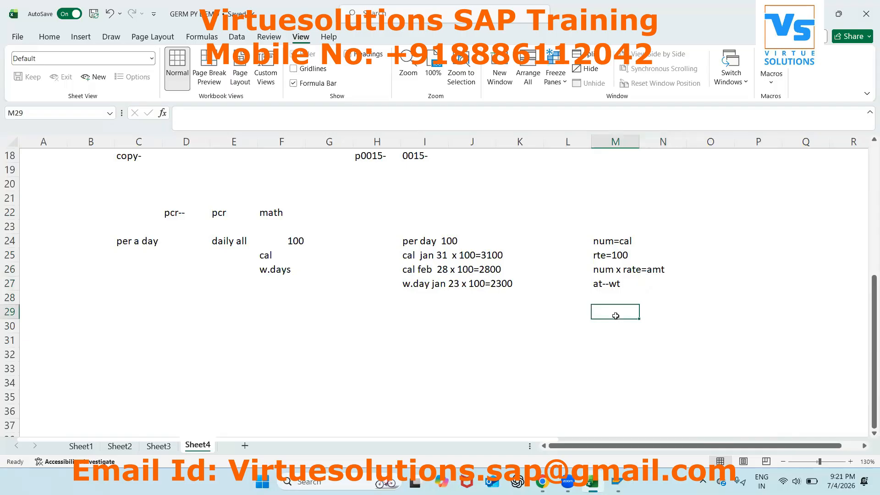
- Start a PCR outline with "pe04-" in K31 and the operation "addwt *" in L32
{"action": "left_click", "coordinate": [507, 336]}
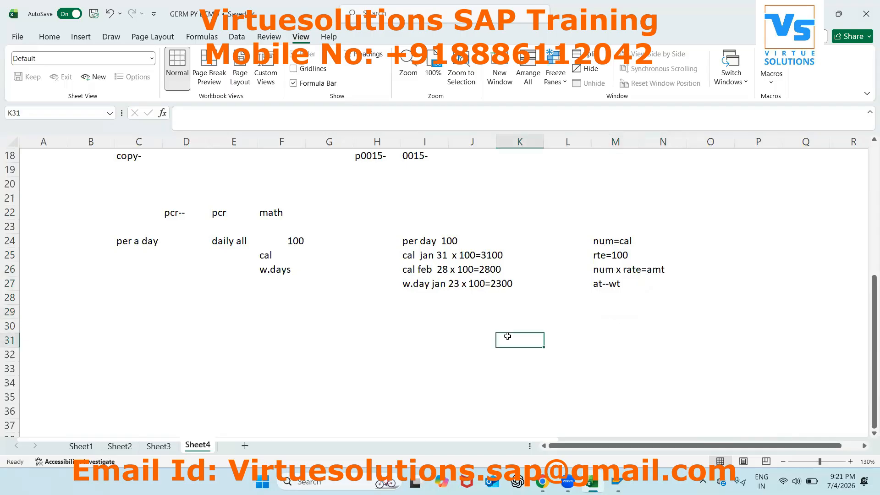
{"action": "type", "text": "pe04-"}
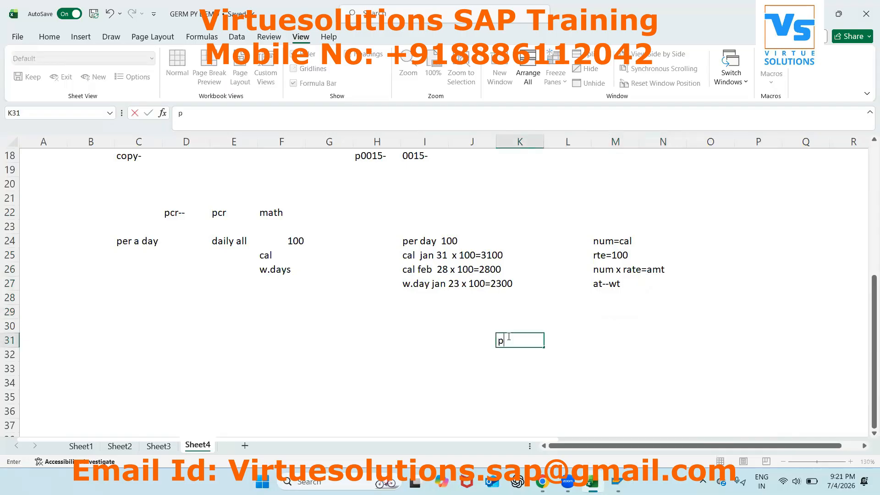
{"action": "key", "text": "Return"}
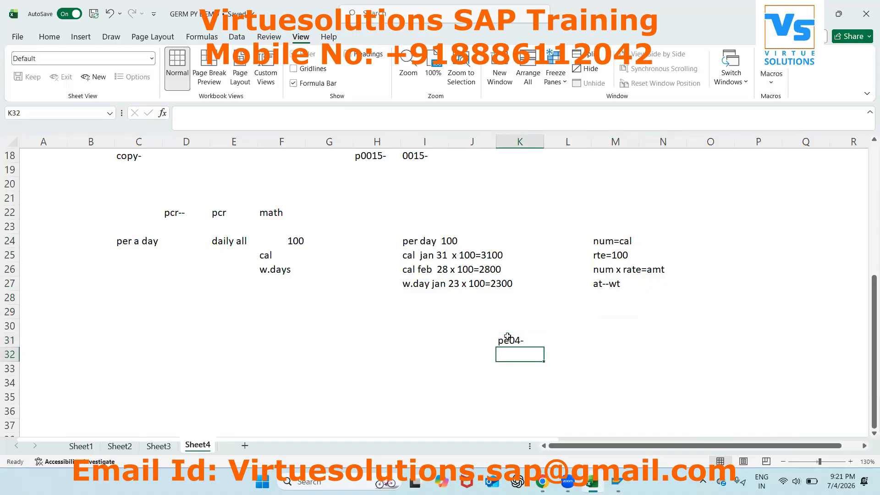
{"action": "key", "text": "Right"}
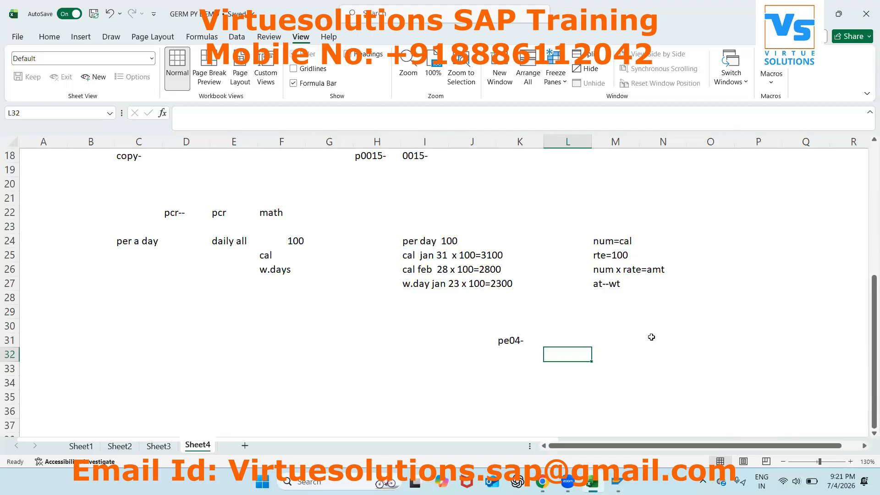
{"action": "type", "text": "addwt *"}
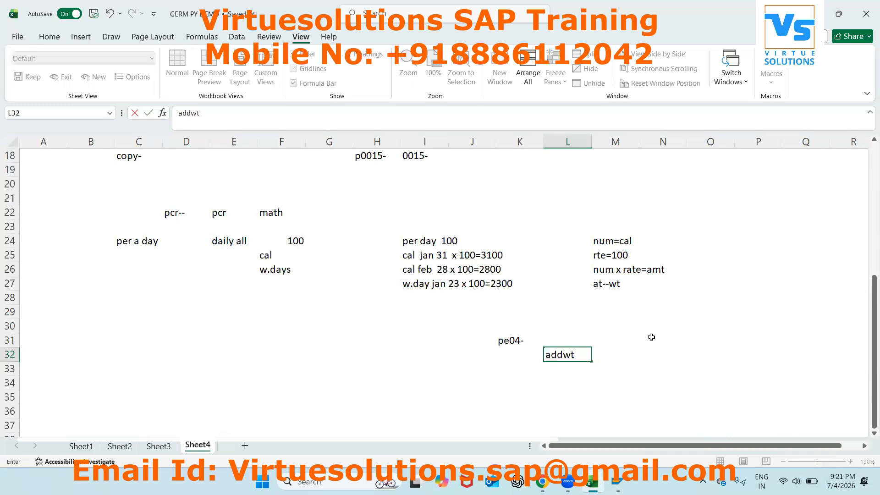
{"action": "key", "text": "Return"}
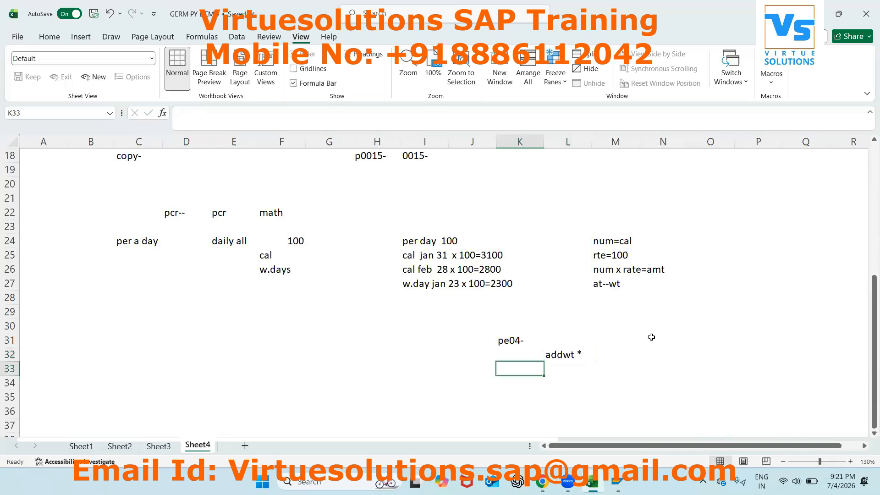
- Add the operations "num=tksoll" in L33 and "rte=100" in L34 to the PCR outline
{"action": "key", "text": "Right"}
{"action": "type", "text": "num=tksoll"}
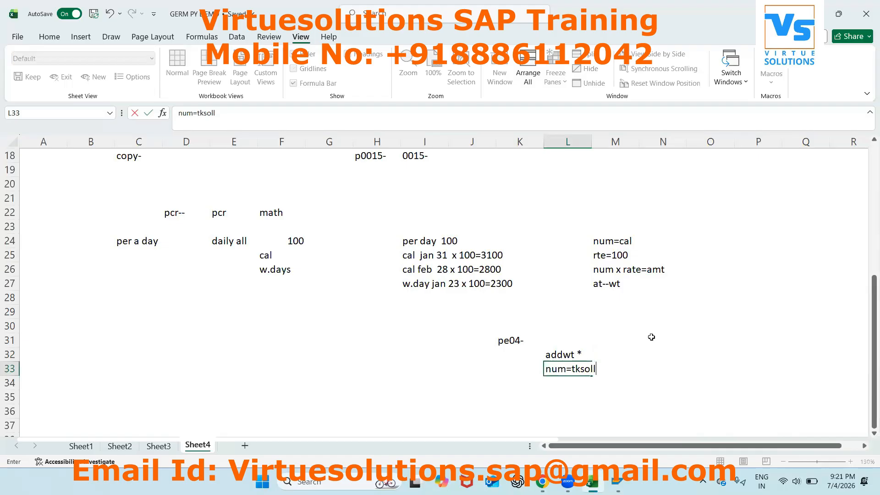
{"action": "key", "text": "Return"}
{"action": "key", "text": "Right"}
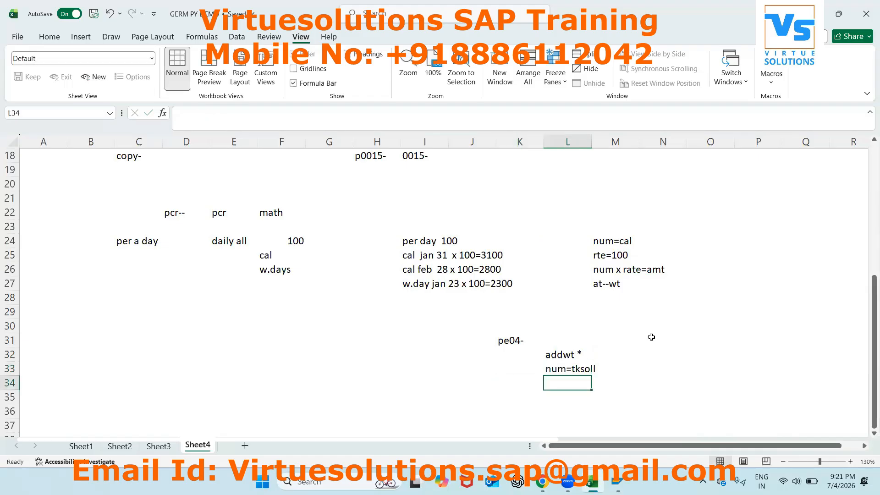
{"action": "type", "text": "rte=100"}
{"action": "key", "text": "Return"}
{"action": "key", "text": "Right"}
- Finish the list of PCR operations with "multi nra" in L35 and "addwtixxxx" in L36
{"action": "type", "text": "multi"}
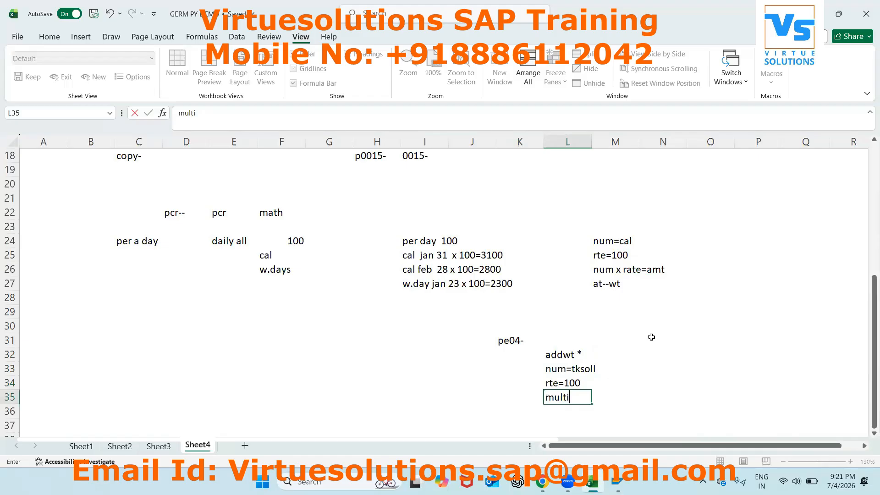
{"action": "type", "text": " nra"}
{"action": "key", "text": "Return"}
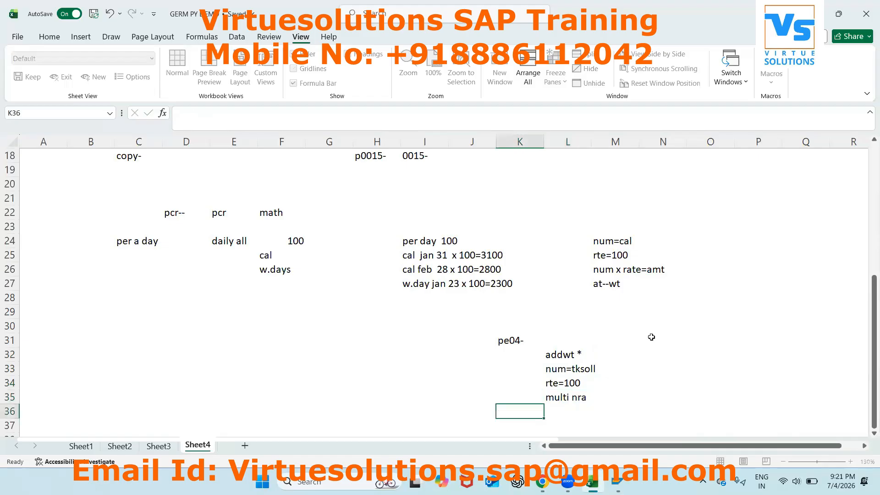
{"action": "type", "text": "addwt"}
{"action": "key", "text": "BackSpace"}
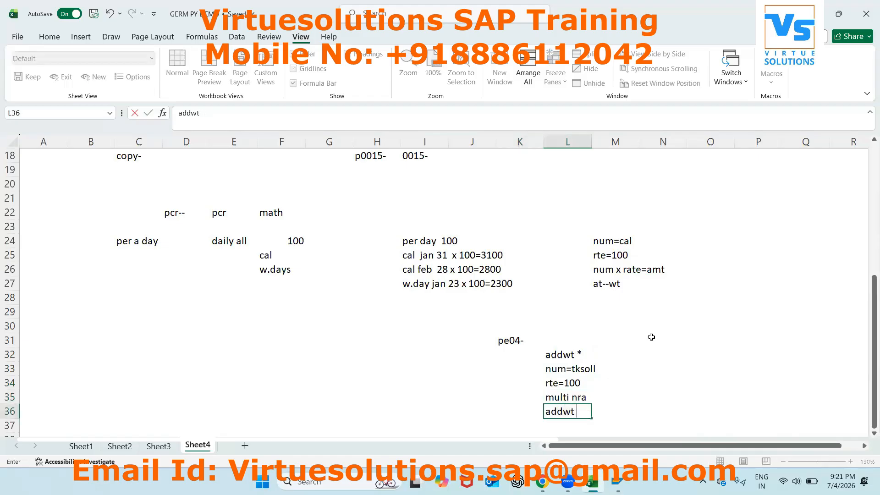
{"action": "key", "text": "BackSpace"}
{"action": "type", "text": "ixxxx"}
{"action": "key", "text": "Return"}
{"action": "key", "text": "Return"}
{"action": "key", "text": "Return"}
{"action": "key", "text": "Return"}
{"action": "key", "text": "Return"}
{"action": "key", "text": "Return"}
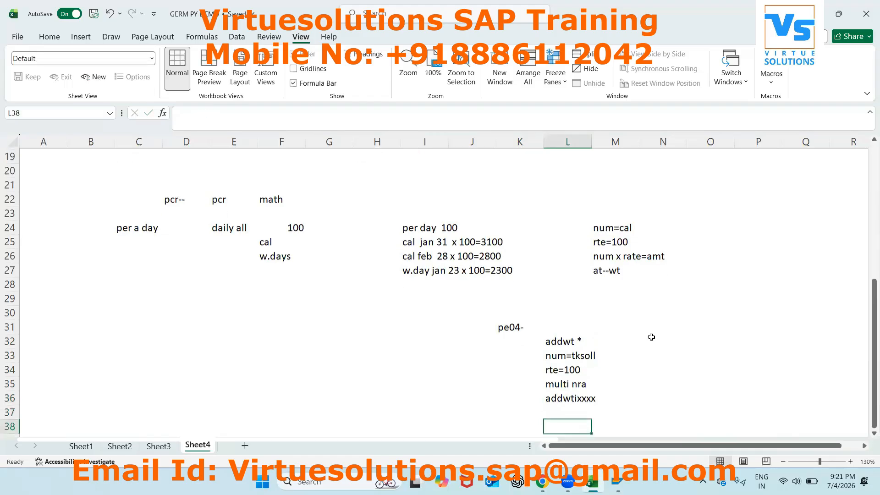
- Enter the note "ot" in N32, on the same row as the first addwt operation
{"action": "left_click", "coordinate": [564, 283]}
{"action": "left_click", "coordinate": [665, 284]}
{"action": "type", "text": "ot"}
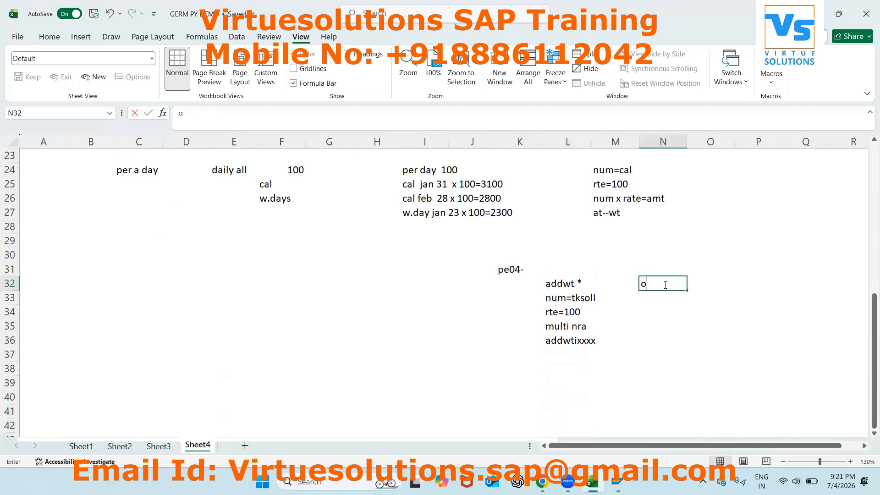
{"action": "left_click", "coordinate": [665, 269]}
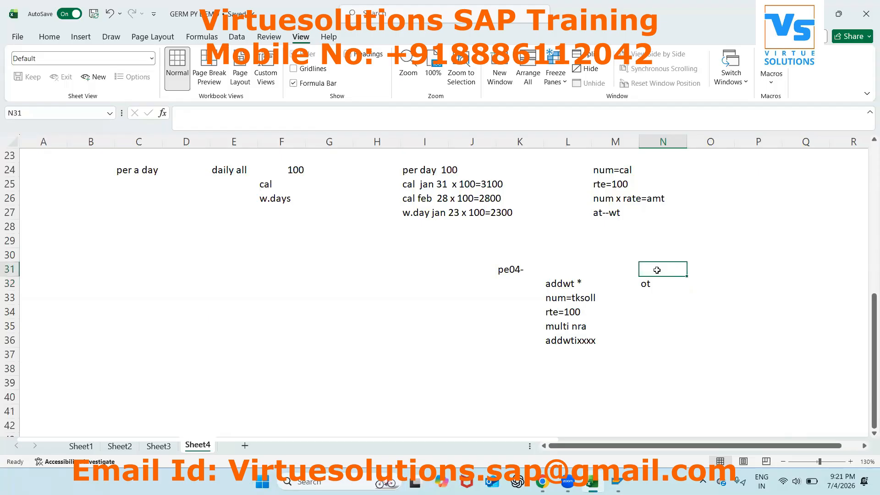
- List the wage type fields "num", "amt" and "rte" in O29 to O31
{"action": "left_click", "coordinate": [563, 301]}
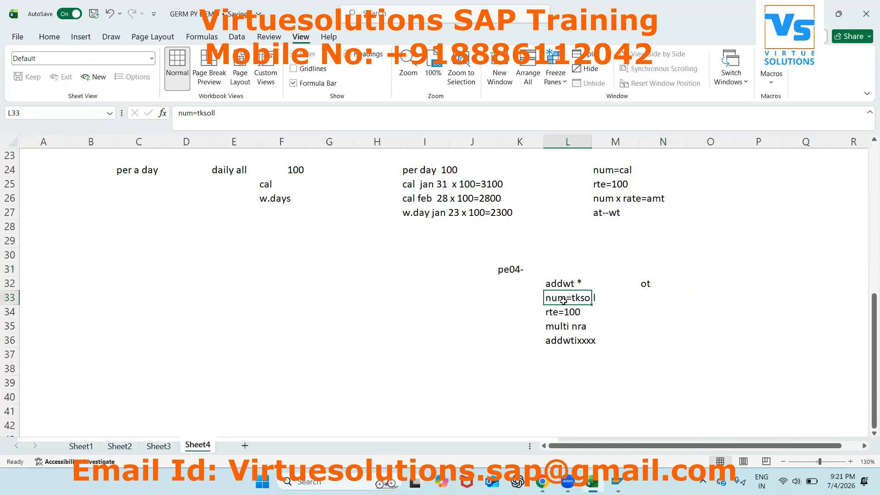
{"action": "left_click", "coordinate": [729, 236]}
{"action": "type", "text": "num"}
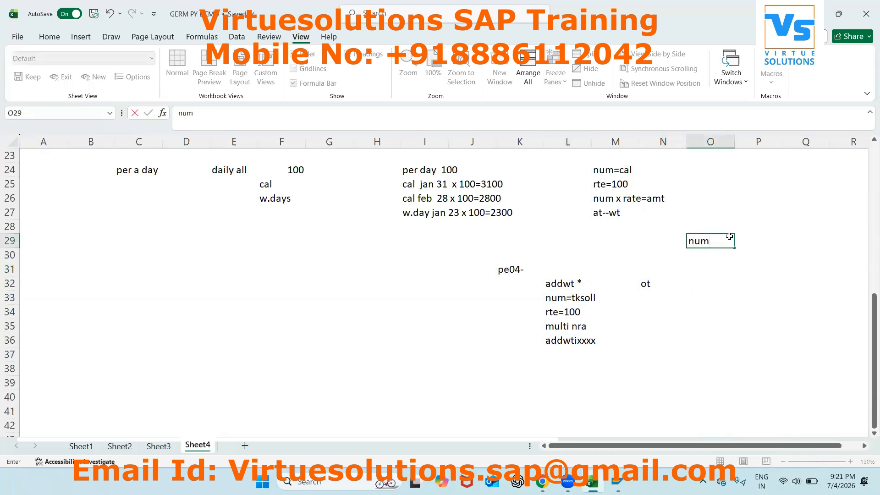
{"action": "key", "text": "Return"}
{"action": "type", "text": "amt"}
{"action": "key", "text": "Return"}
{"action": "type", "text": "rte"}
{"action": "left_click", "coordinate": [735, 246]}
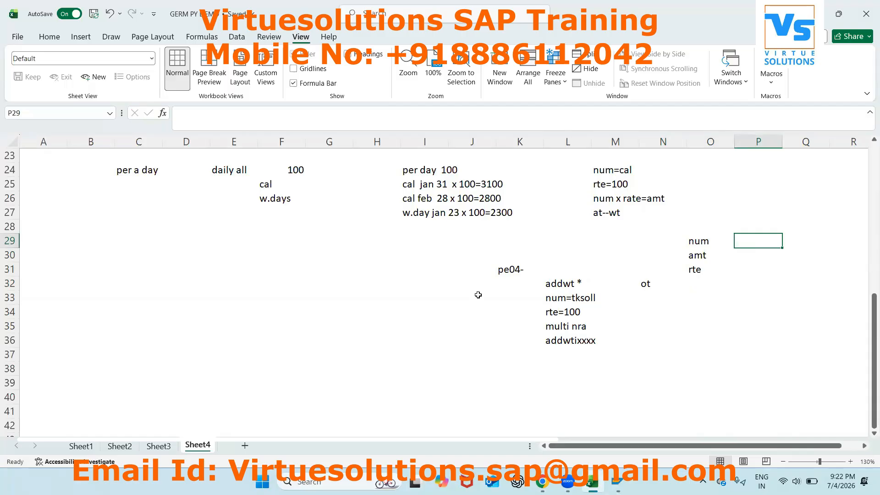
- List the day-count keywords "tksoll", "tasoll" and "tssoll" in P34 to P36
{"action": "left_click", "coordinate": [577, 299]}
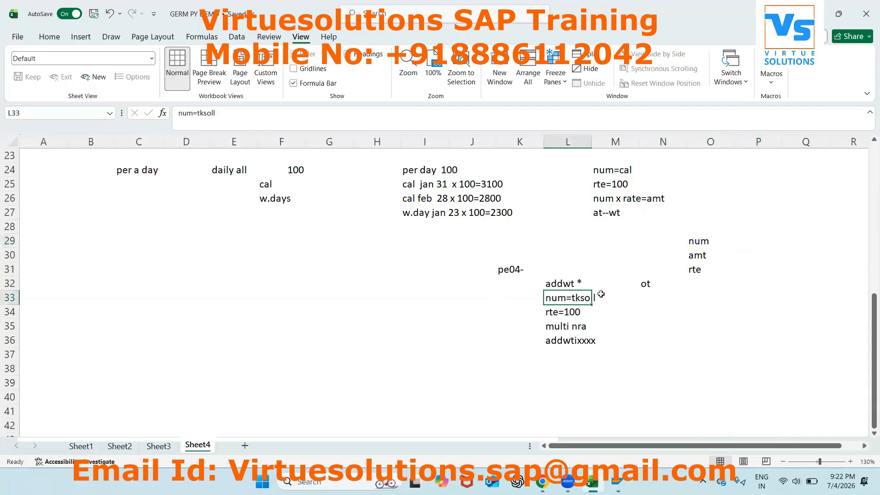
{"action": "left_click", "coordinate": [762, 307]}
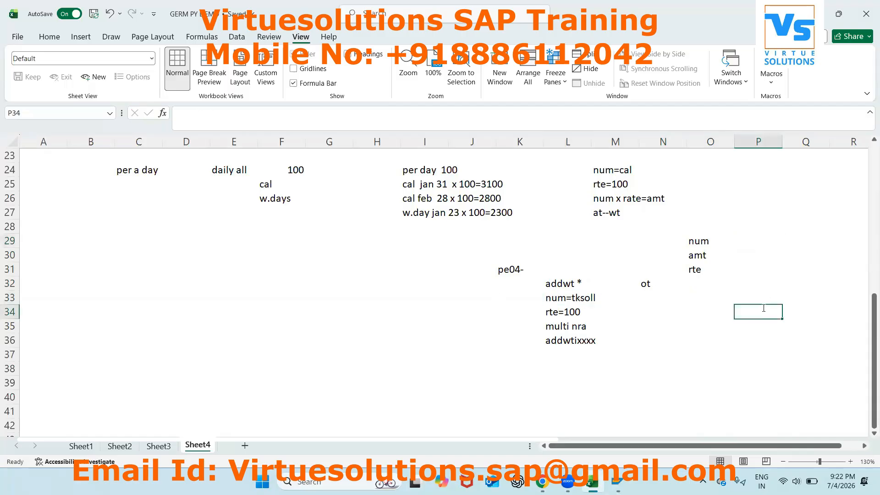
{"action": "type", "text": "tksoll"}
{"action": "key", "text": "Return"}
{"action": "type", "text": "tas"}
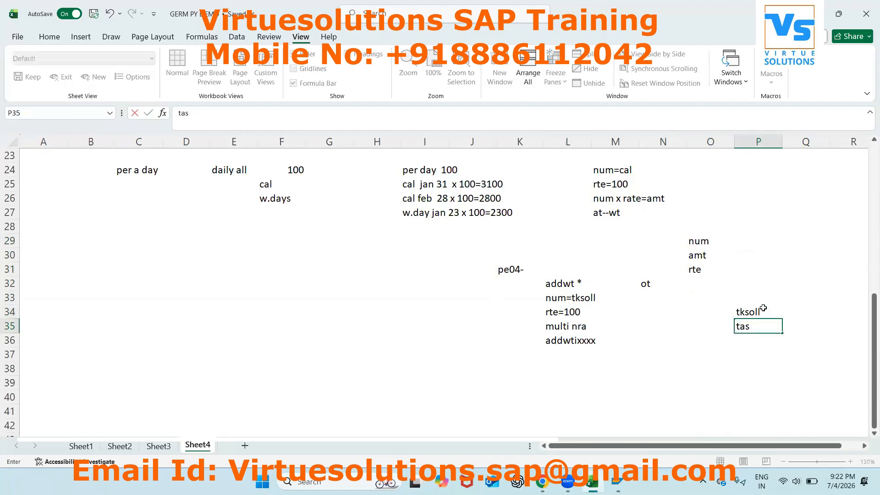
{"action": "type", "text": "oll"}
{"action": "key", "text": "Return"}
{"action": "type", "text": "tss"}
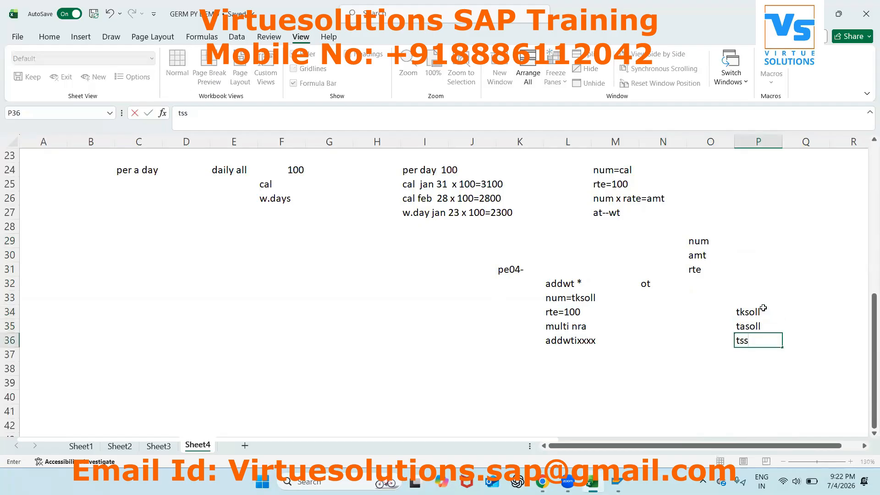
{"action": "type", "text": "oll"}
{"action": "key", "text": "Return"}
- Explain the keywords' second letter with the note "2nd k cal--a w. S w" in P37
{"action": "type", "text": "2nd  k  cal--a w."}
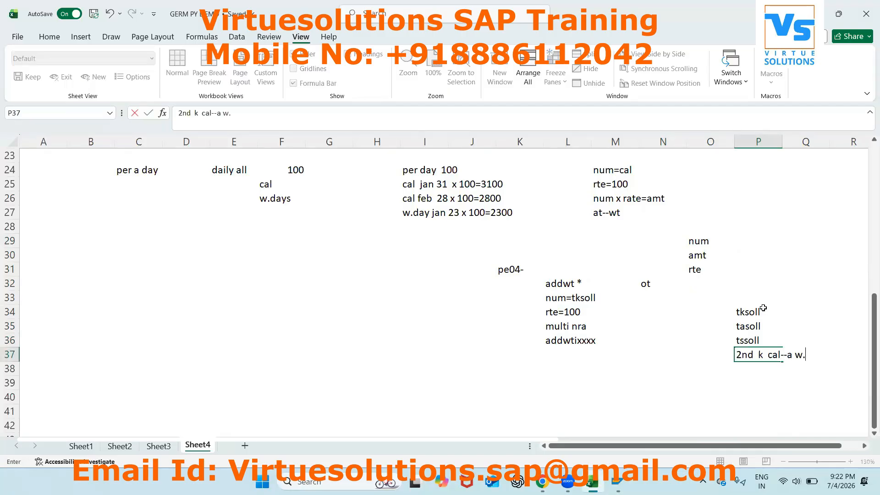
{"action": "type", "text": "  S w"}
{"action": "key", "text": "Return"}
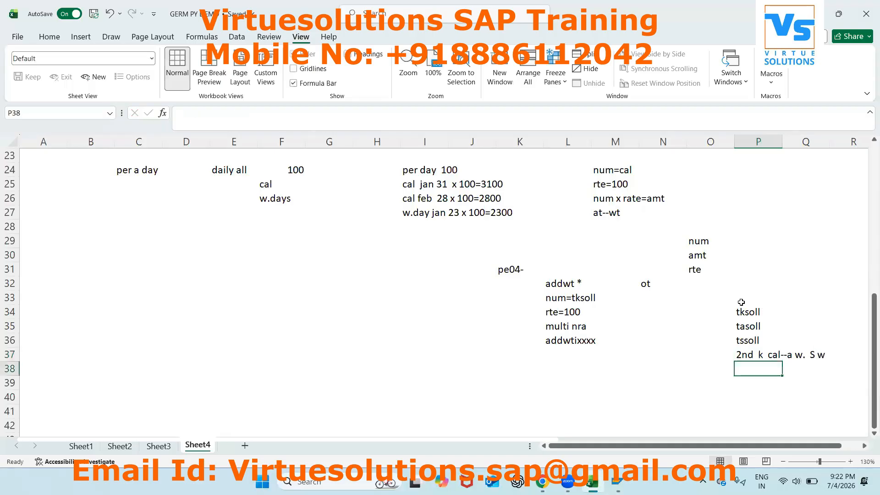
- Enter 31 in J33, on the same row as the num=tksoll operation
{"action": "left_click", "coordinate": [566, 301]}
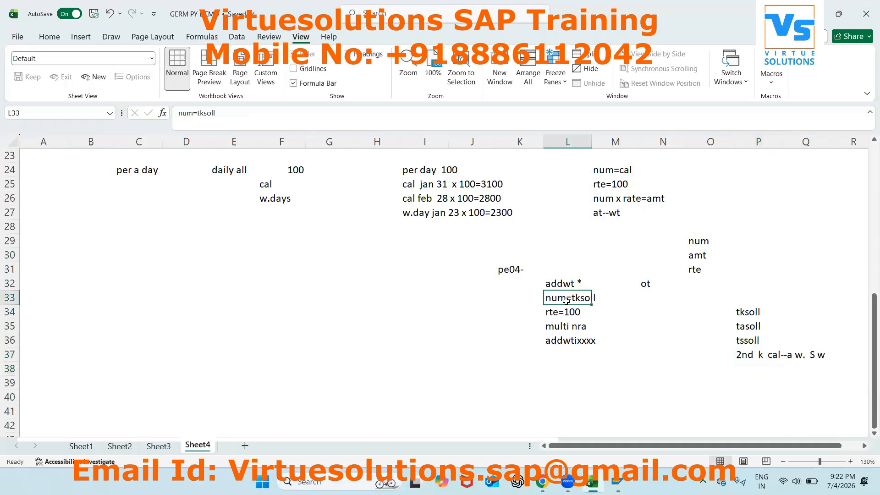
{"action": "left_click", "coordinate": [610, 270]}
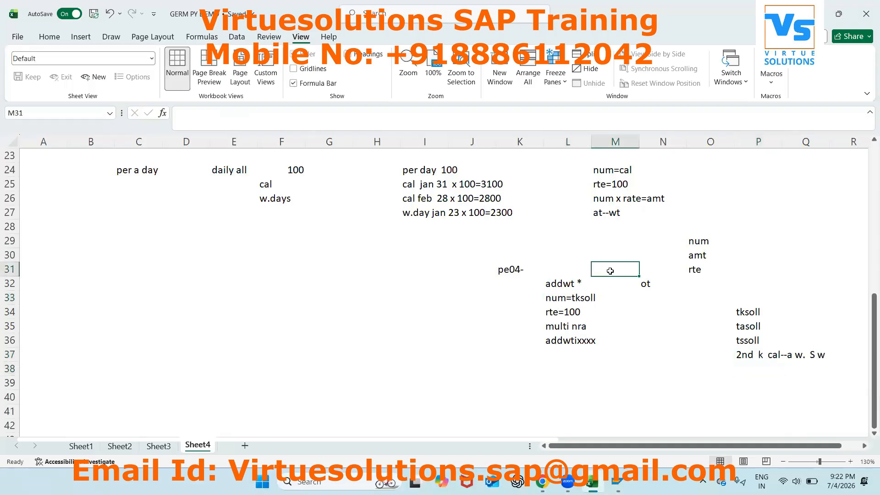
{"action": "left_click", "coordinate": [467, 303]}
{"action": "type", "text": "31"}
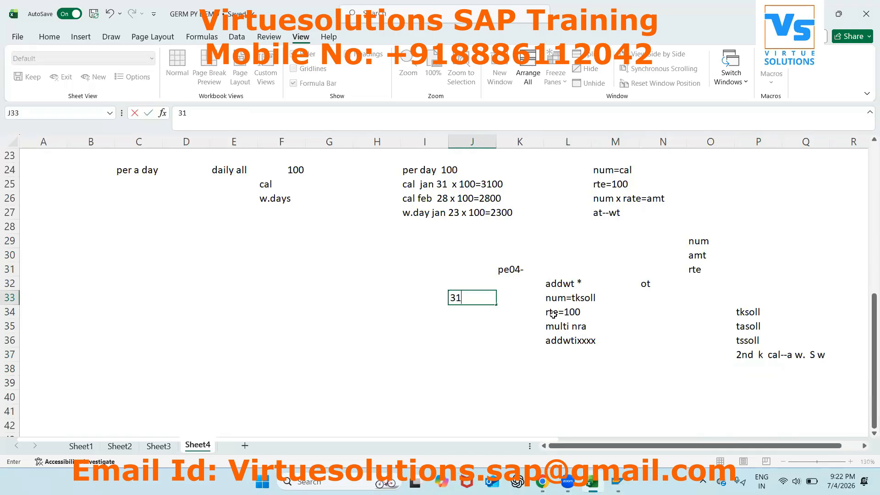
{"action": "left_click", "coordinate": [567, 313]}
{"action": "key", "text": "Down"}
{"action": "key", "text": "Right"}
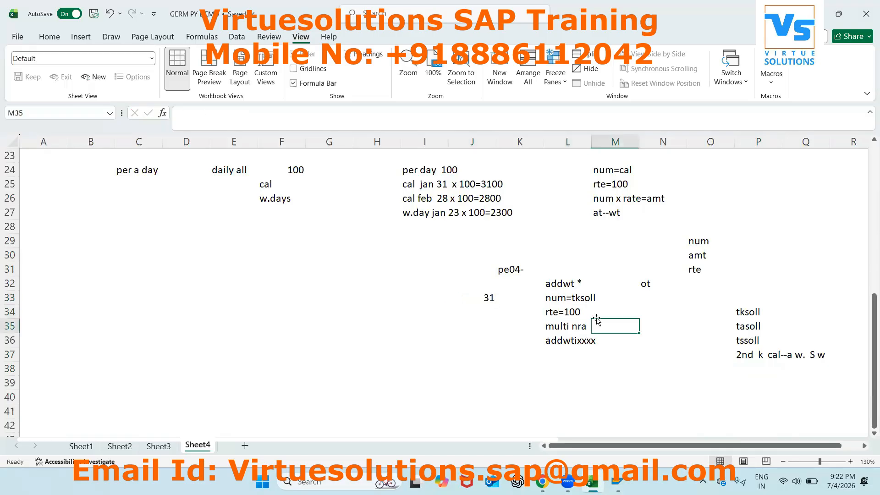
{"action": "left_click", "coordinate": [568, 313]}
{"action": "left_click", "coordinate": [645, 337]}
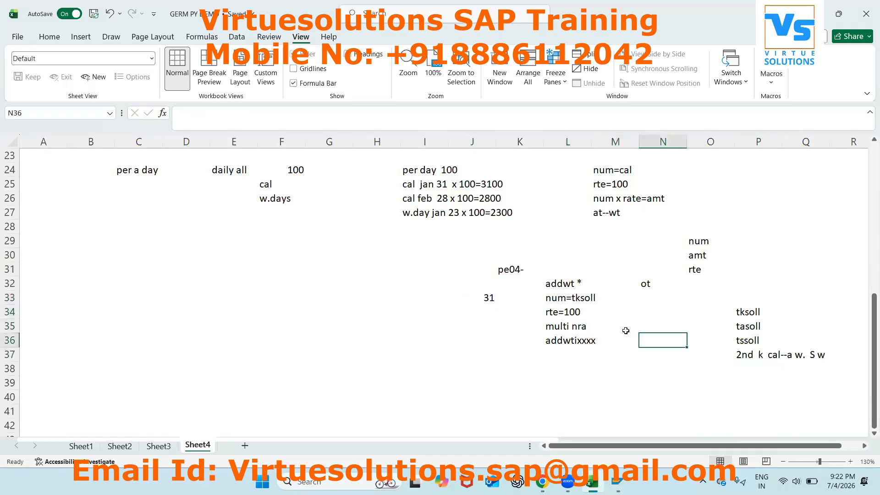
- Walk through the PCR operations in L32 to L36, from the addwt * line to the addwtixxxx line
{"action": "left_click", "coordinate": [554, 300]}
{"action": "key", "text": "Down"}
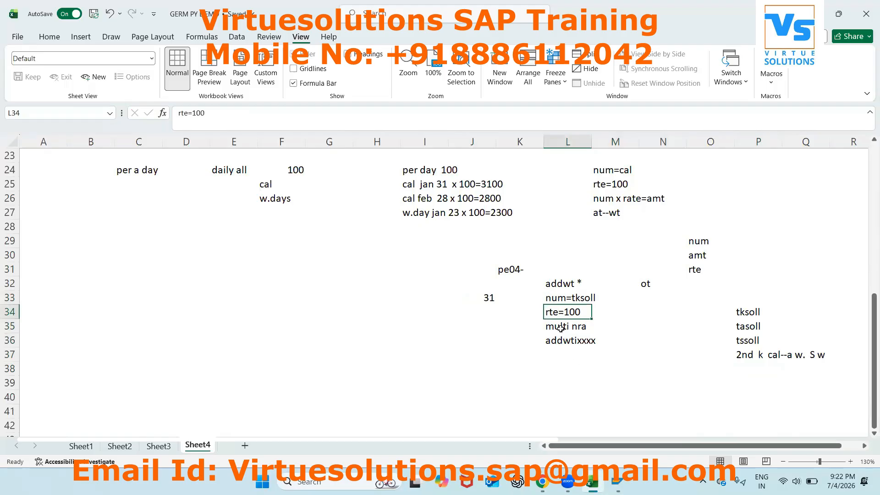
{"action": "left_click", "coordinate": [643, 375]}
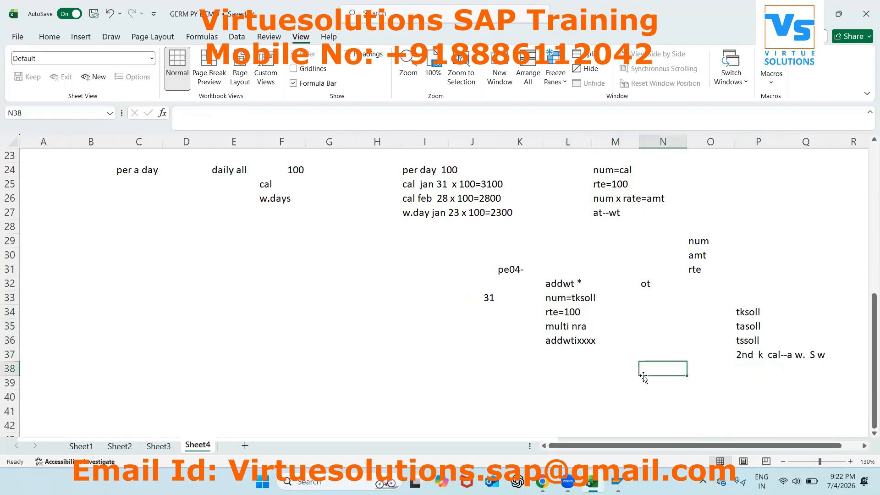
{"action": "left_click", "coordinate": [552, 301]}
{"action": "left_click", "coordinate": [552, 315]}
{"action": "key", "text": "Down"}
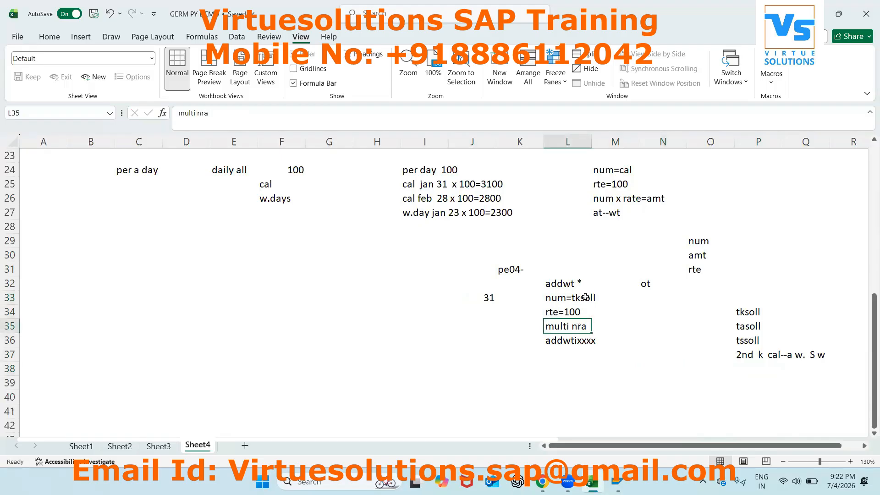
{"action": "left_click", "coordinate": [585, 345]}
{"action": "left_click", "coordinate": [586, 375]}
{"action": "left_click", "coordinate": [571, 339]}
{"action": "left_click_drag", "start_coordinate": [564, 287], "coordinate": [617, 362]}
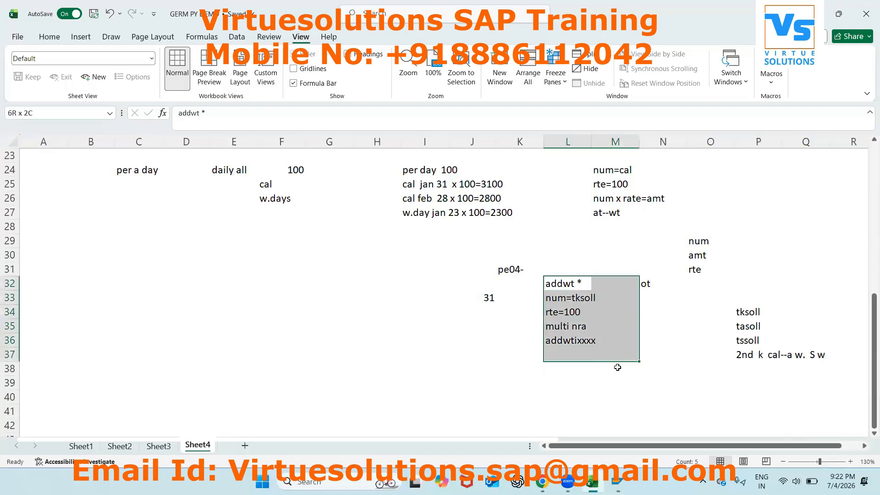
{"action": "left_click", "coordinate": [625, 409]}
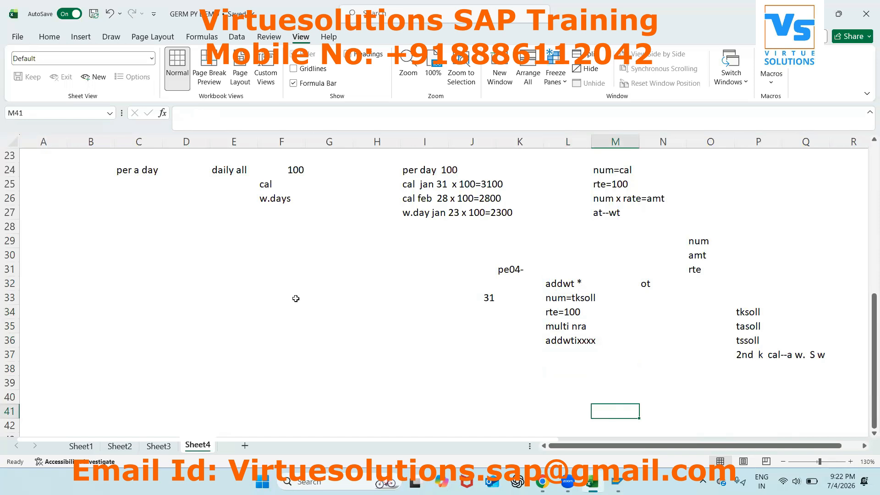
- Add the attendance condition note "if ee is pr 20-" in I38, below the daily allowance operations
{"action": "left_click", "coordinate": [416, 369]}
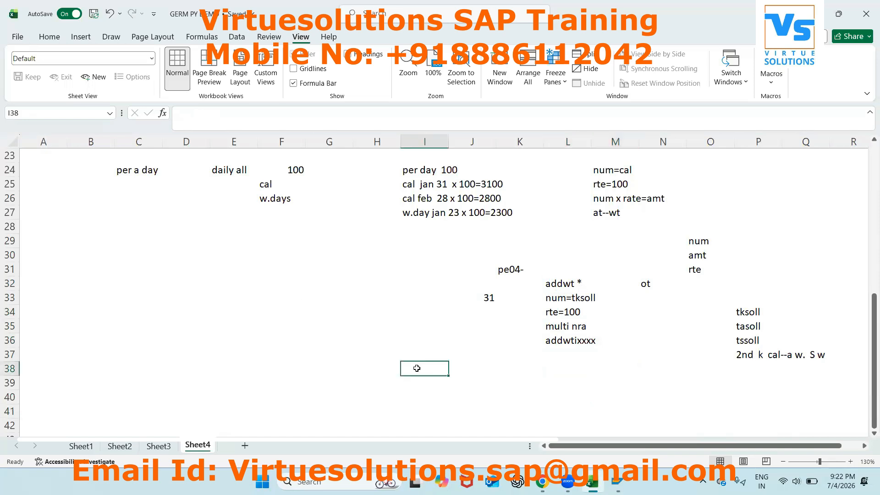
{"action": "type", "text": "if ee"}
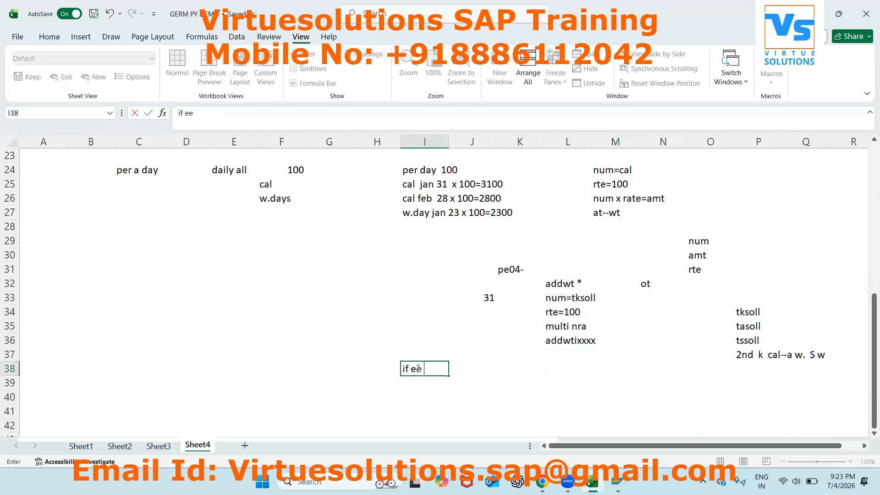
{"action": "type", "text": " is pr  20-"}
{"action": "key", "text": "Return"}
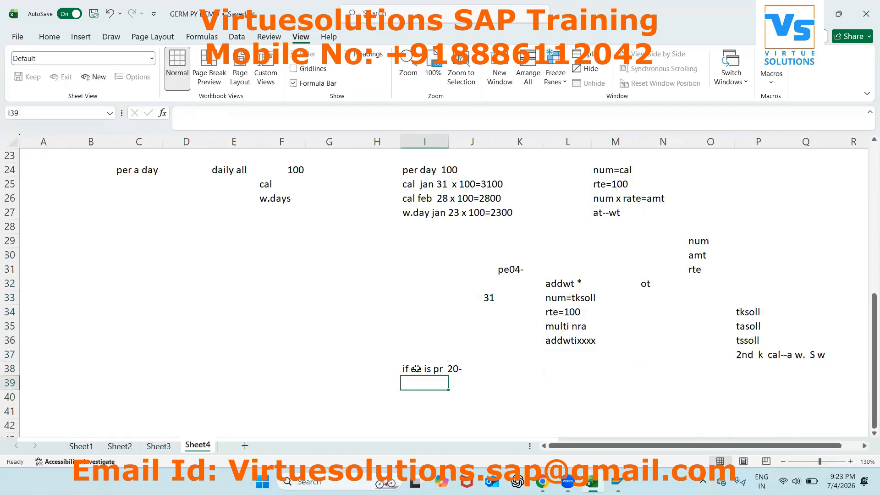
{"action": "left_click", "coordinate": [487, 378]}
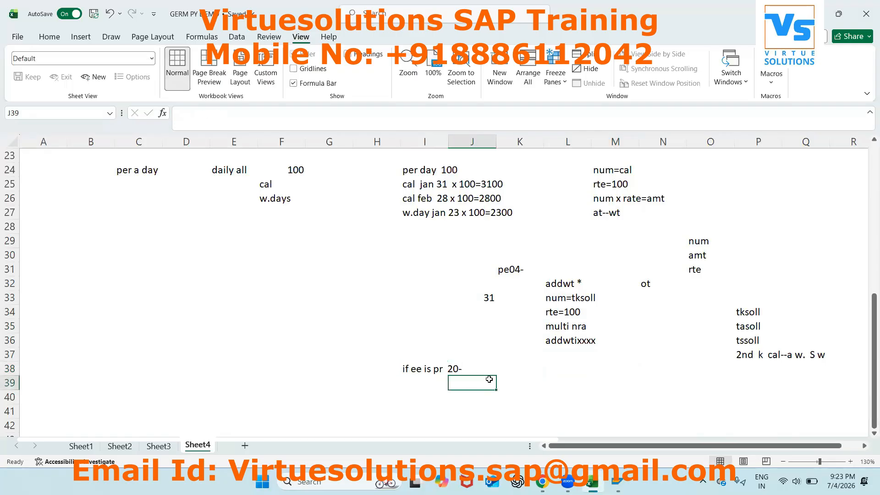
{"action": "left_click", "coordinate": [586, 369]}
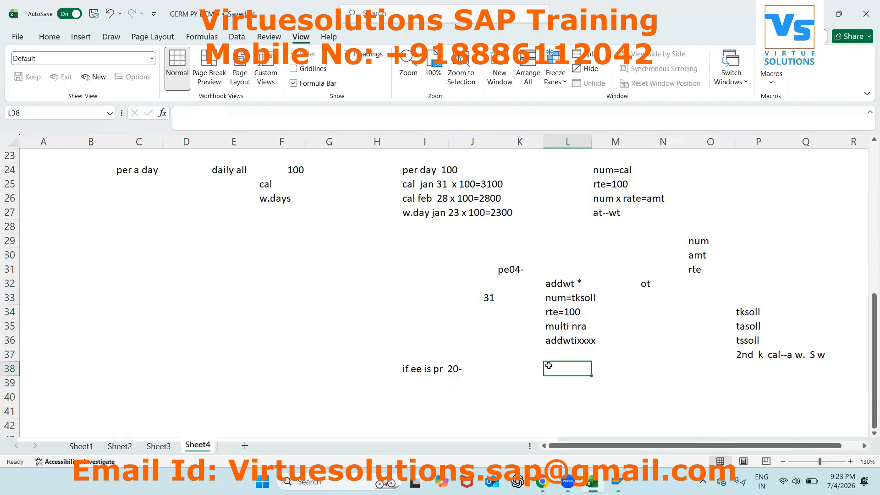
{"action": "key", "text": "Down"}
{"action": "key", "text": "Down"}
{"action": "key", "text": "Left"}
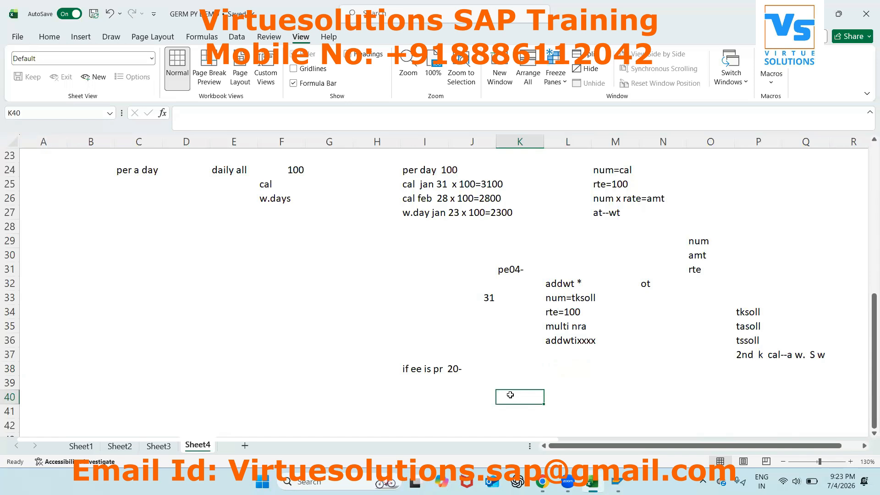
- Note a percentage bonus example with "bon 2000" in B33 and "mon bonus 3% on bp" in B34
{"action": "left_click", "coordinate": [105, 298]}
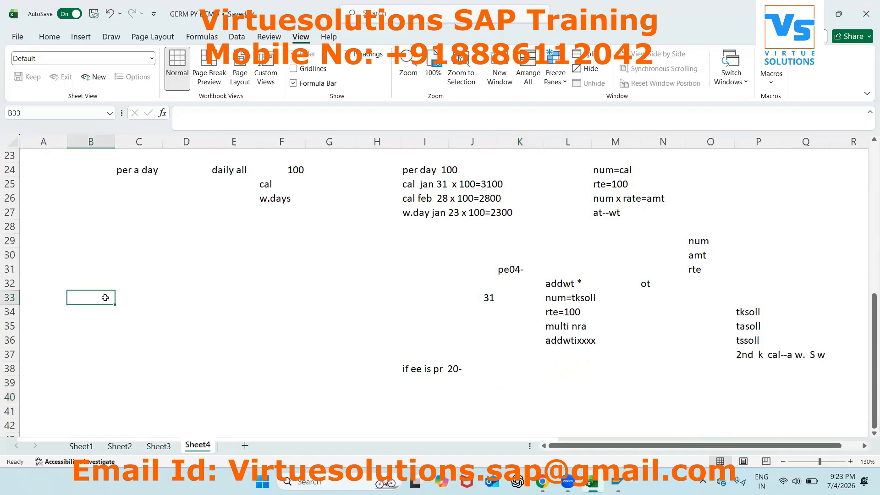
{"action": "type", "text": "bon25000"}
{"action": "key", "text": "BackSpace"}
{"action": "key", "text": "BackSpace"}
{"action": "key", "text": "BackSpace"}
{"action": "key", "text": "BackSpace"}
{"action": "key", "text": "BackSpace"}
{"action": "type", "text": "2000"}
{"action": "key", "text": "Return"}
{"action": "type", "text": "mon bonus  "}
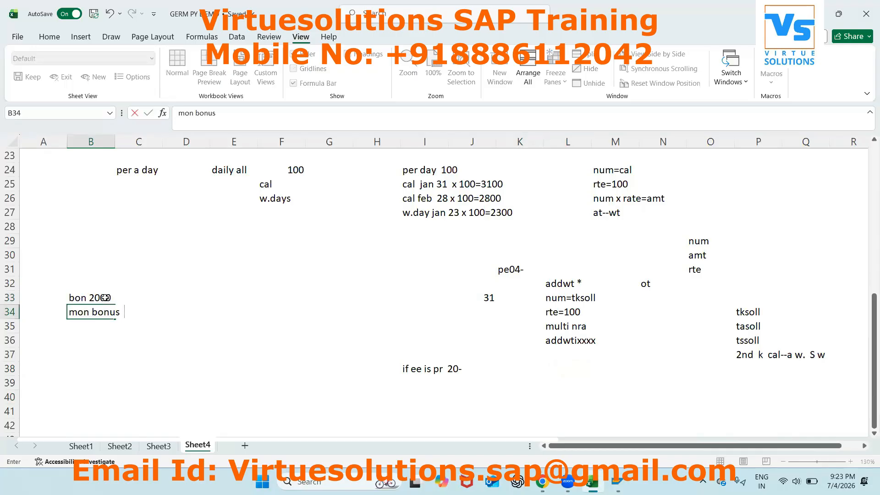
{"action": "type", "text": "3% on bp"}
{"action": "key", "text": "Return"}
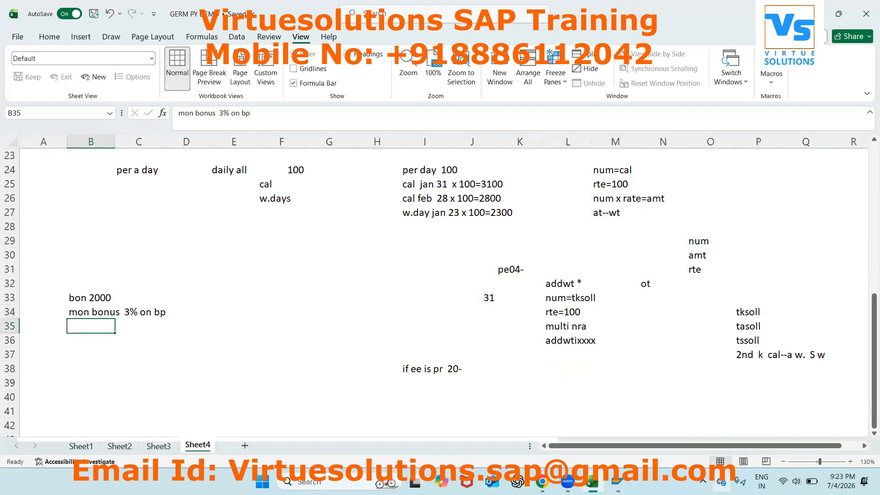
- Work out the 3% bonus by entering "2000 100" in G33, 3 in G34 and "2000 x 3/100" in G36
{"action": "key", "text": "Right"}
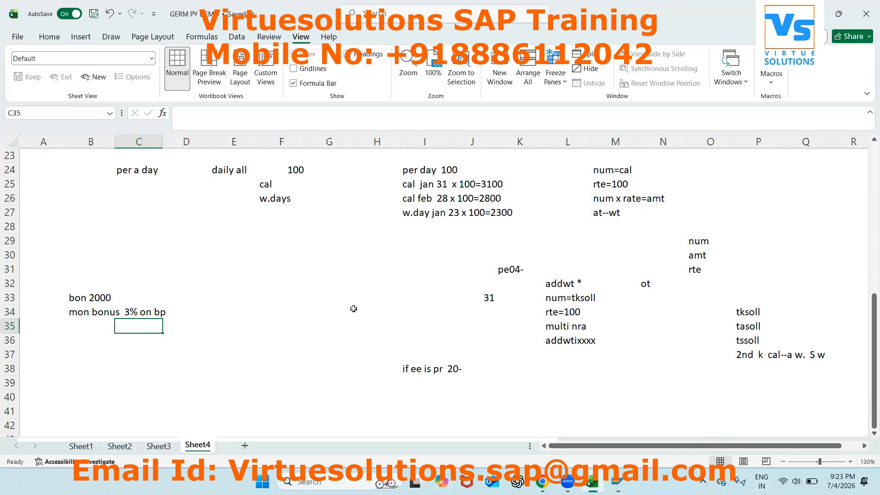
{"action": "left_click", "coordinate": [325, 296]}
{"action": "type", "text": "2000  100"}
{"action": "key", "text": "Return"}
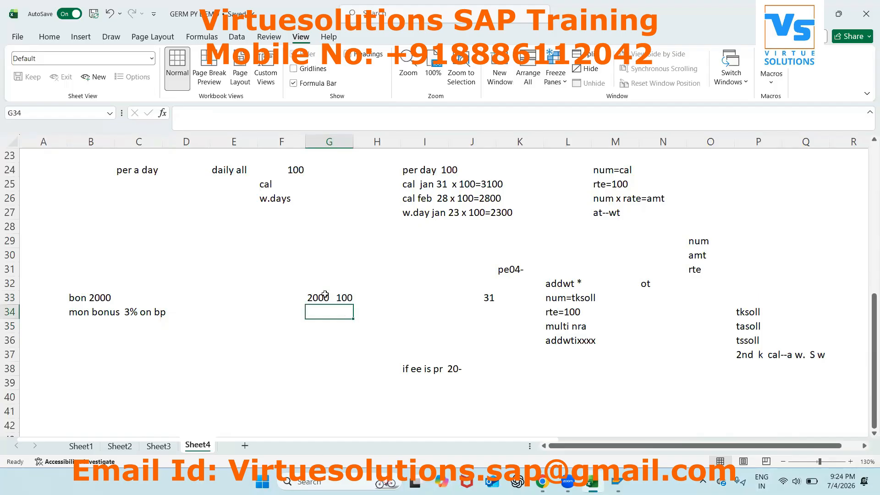
{"action": "type", "text": "3"}
{"action": "left_click", "coordinate": [324, 334]}
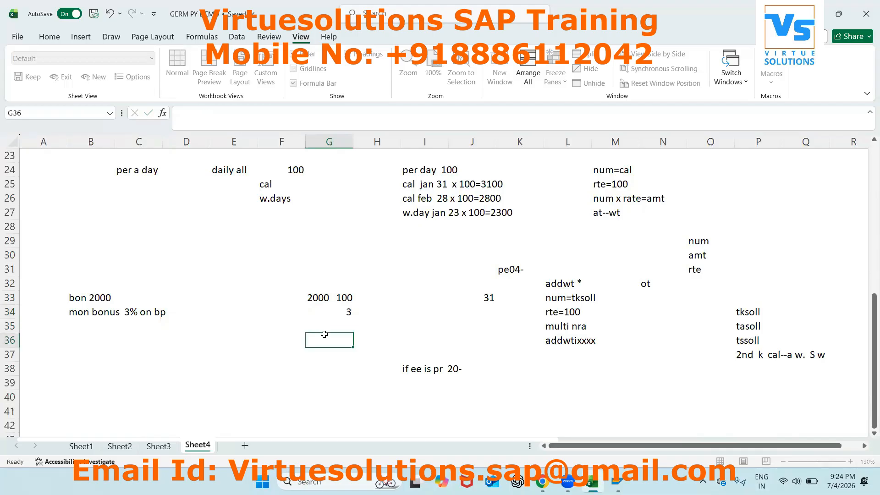
{"action": "type", "text": "2000 x 3/100"}
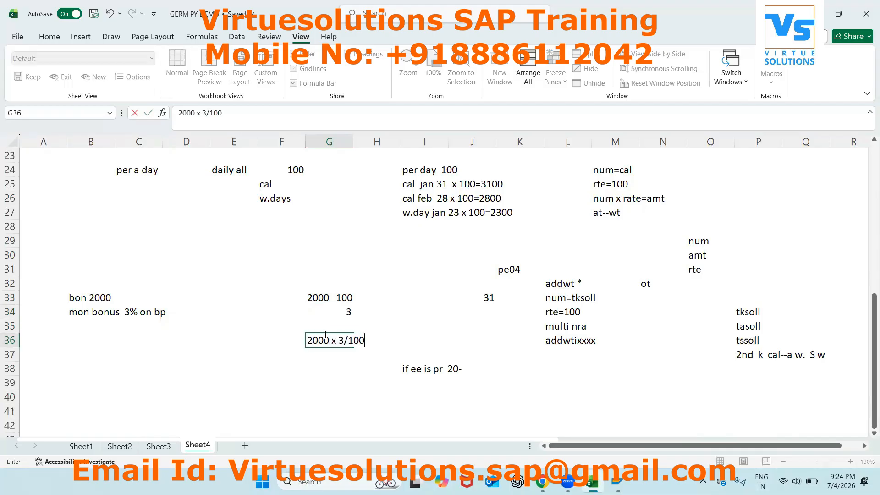
{"action": "key", "text": "Return"}
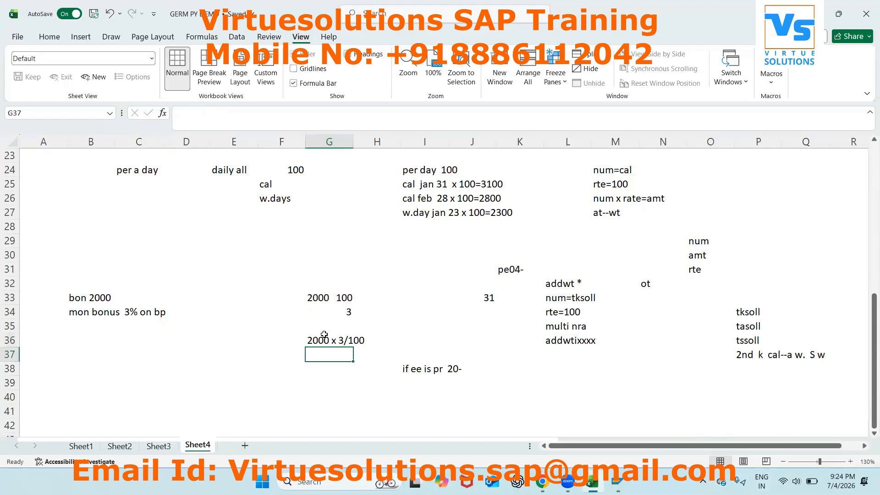
{"action": "left_click", "coordinate": [296, 397]}
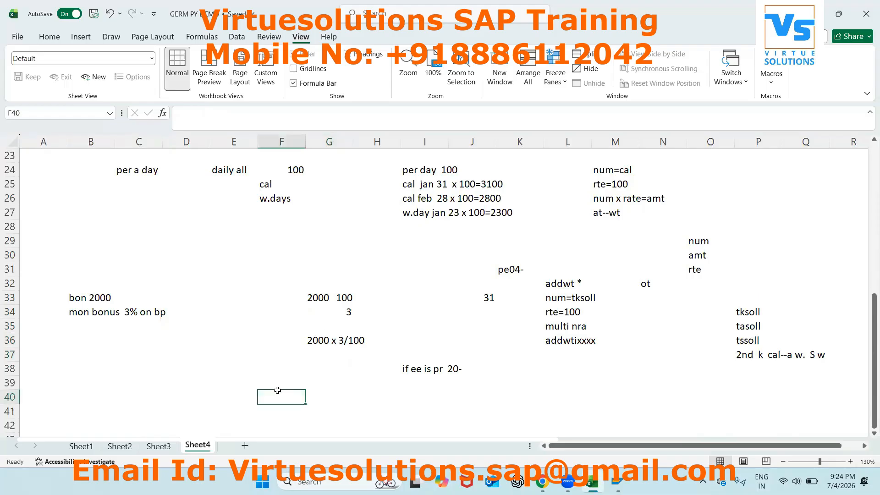
- Start a second bonus example with "bp" in B38 and 20000 in C38, and correct B33 to "bp 2000"
{"action": "left_click", "coordinate": [85, 369]}
{"action": "type", "text": "bp"}
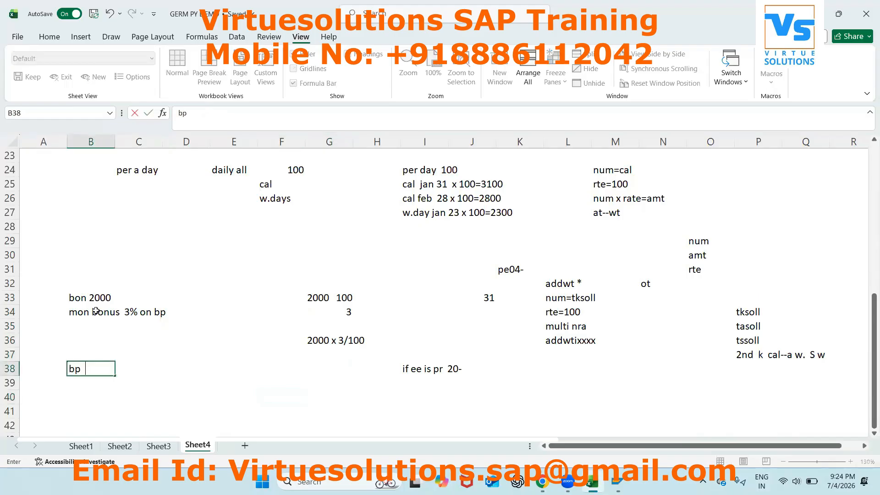
{"action": "left_click", "coordinate": [86, 299]}
{"action": "double_click", "coordinate": [85, 298]}
{"action": "key", "text": "BackSpace"}
{"action": "key", "text": "BackSpace"}
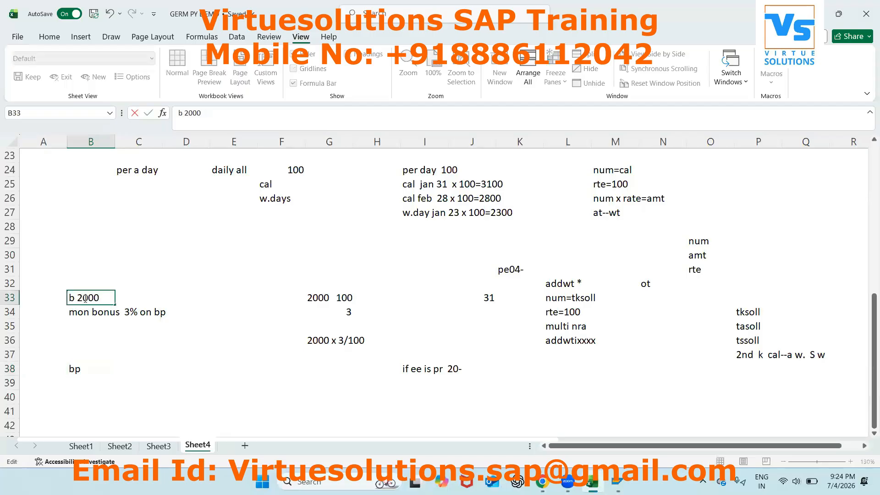
{"action": "type", "text": "p"}
{"action": "left_click", "coordinate": [121, 368]}
{"action": "type", "text": "20000"}
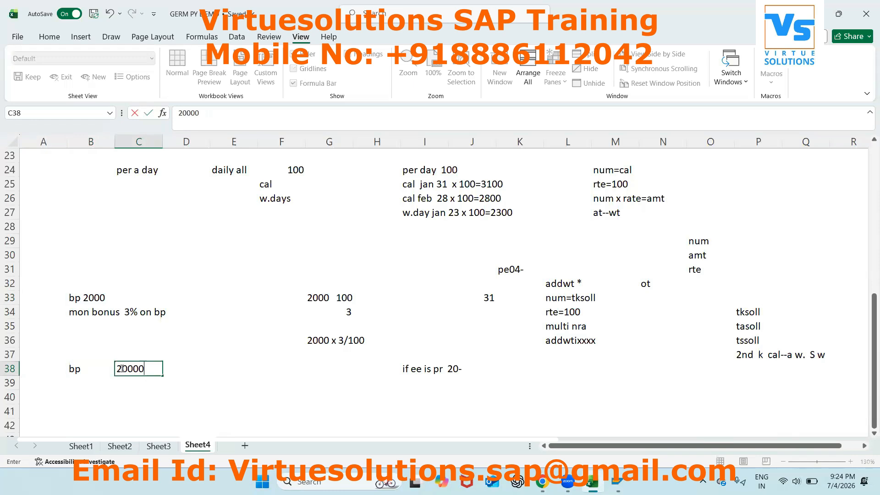
- Describe the half-pay bonus rule in B39 as "mon bonus half of bp"
{"action": "left_click", "coordinate": [82, 385]}
{"action": "type", "text": "mon"}
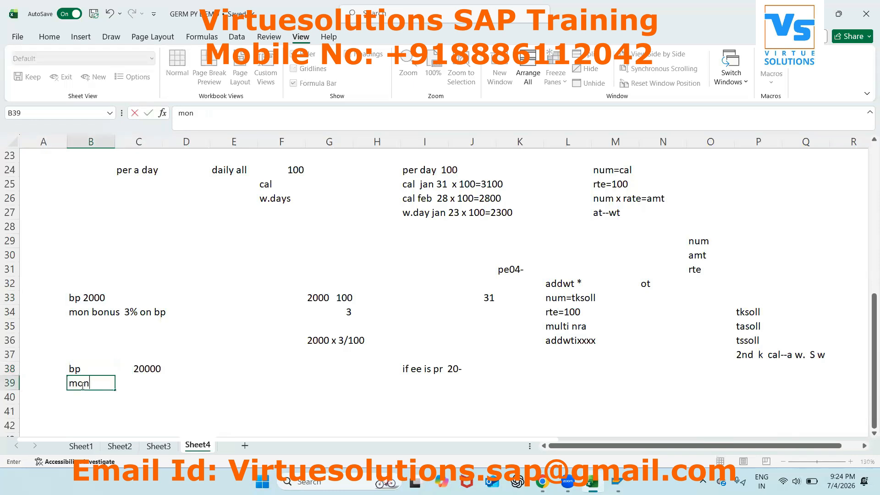
{"action": "type", "text": " bonus half of"}
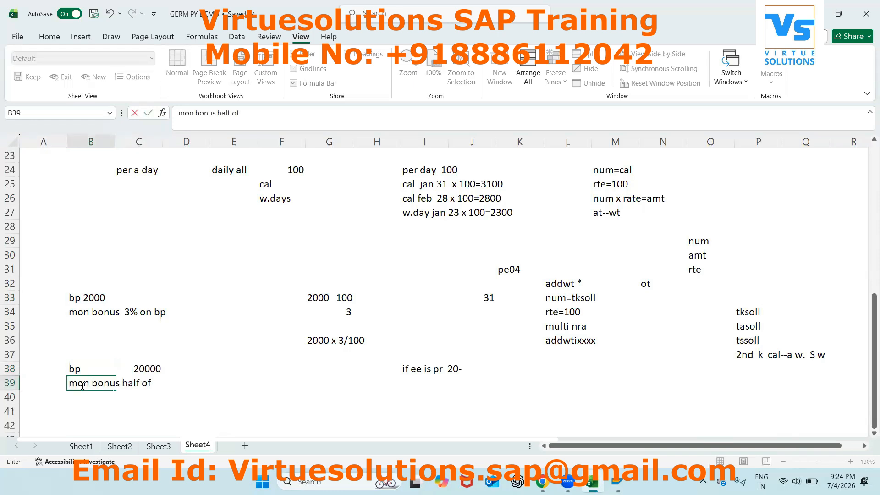
{"action": "type", "text": " bp"}
{"action": "key", "text": "Return"}
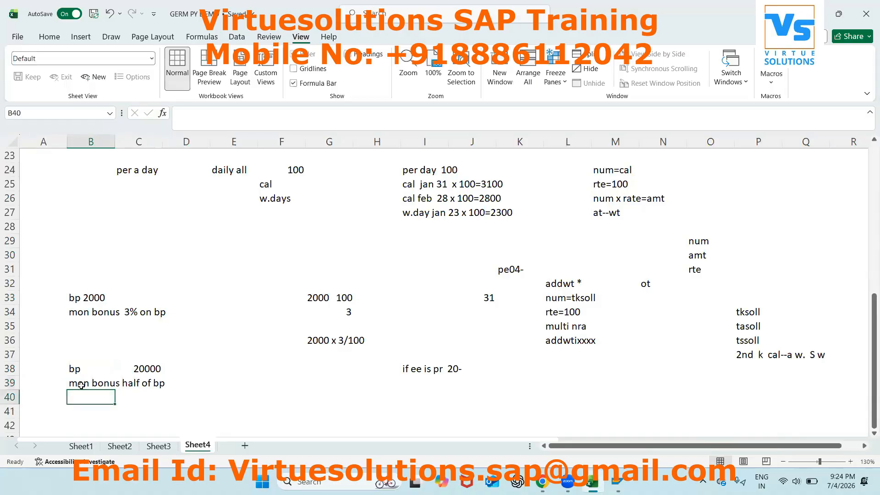
- Note the attendance-based bonus formula with "mon bonus bp/cal=xx" in B40 and "pres x xx=amt" in B41
{"action": "type", "text": "mon bonus"}
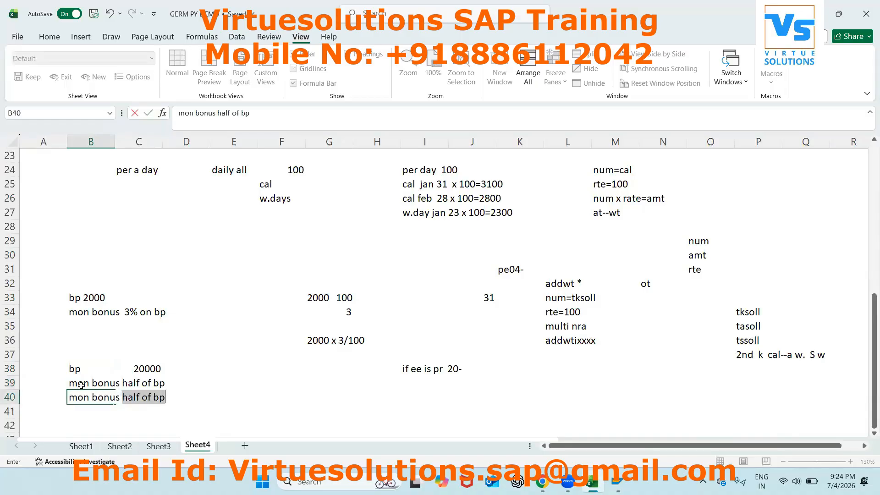
{"action": "key", "text": "BackSpace"}
{"action": "type", "text": "bp/cal"}
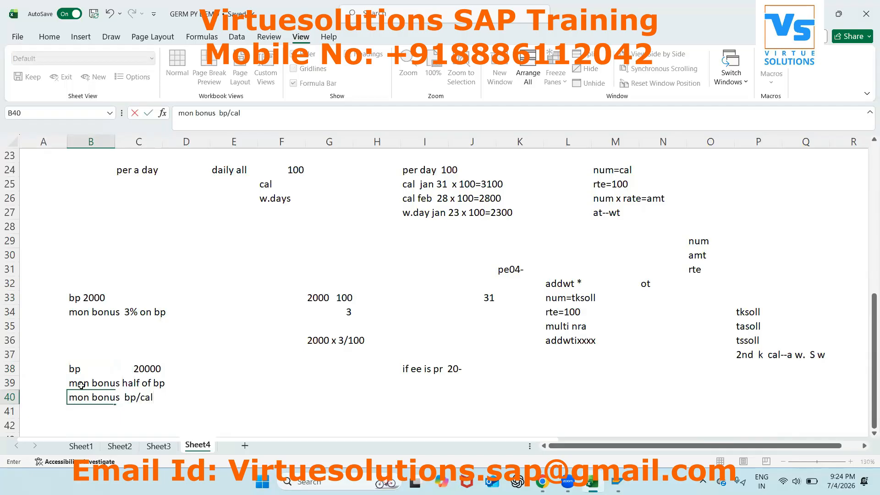
{"action": "type", "text": "=xx"}
{"action": "key", "text": "Return"}
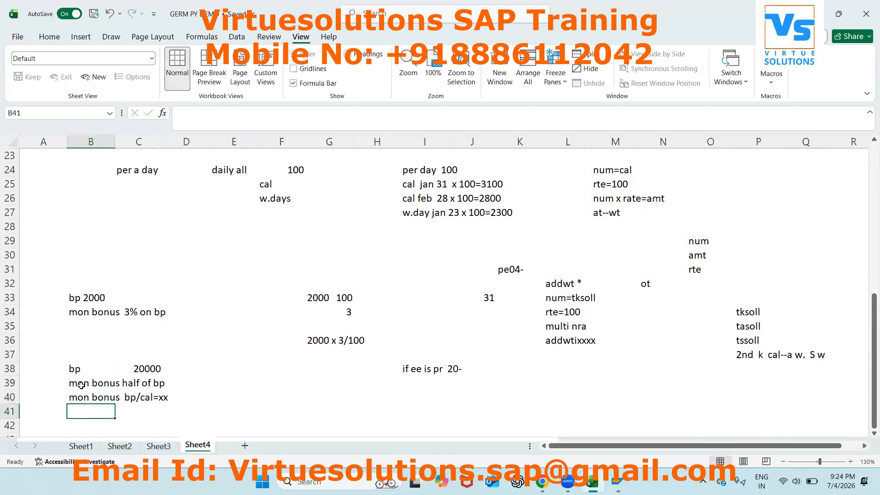
{"action": "type", "text": "pres  x"}
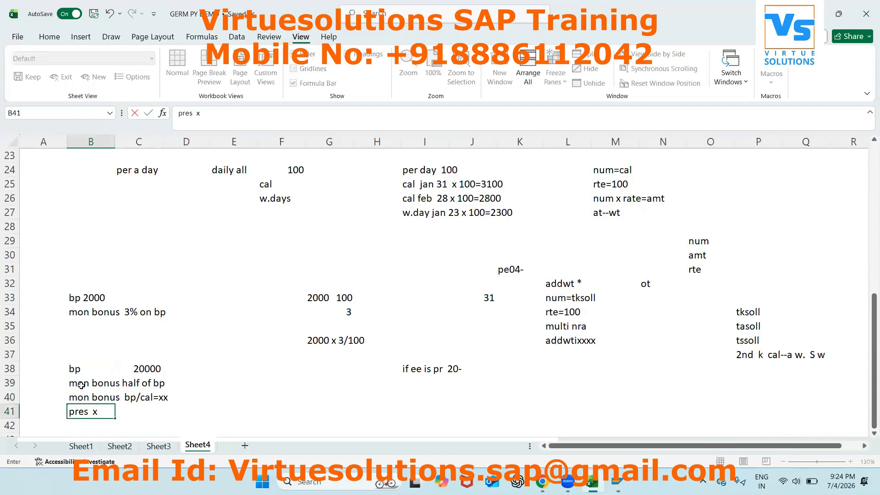
{"action": "type", "text": " xx=amt"}
{"action": "key", "text": "Return"}
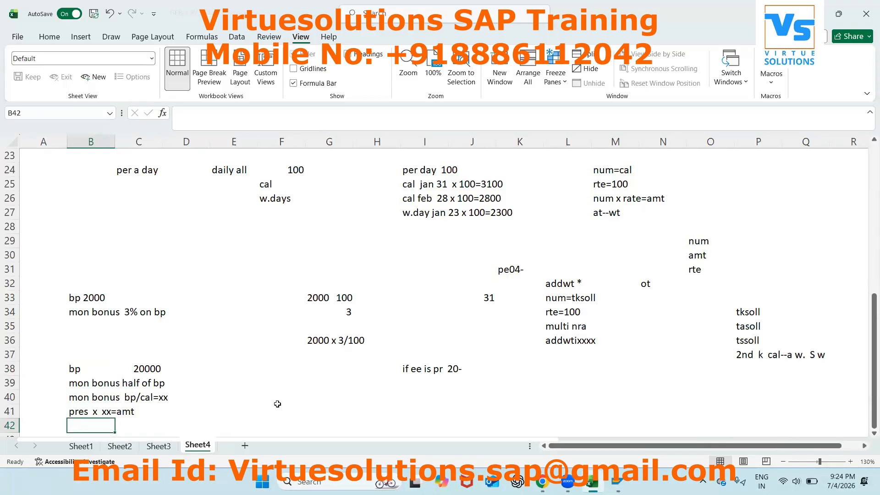
- List the locations "hyd" and "mumbai" in F41 and F42
{"action": "left_click", "coordinate": [295, 409]}
{"action": "type", "text": "hyd"}
{"action": "key", "text": "Return"}
{"action": "type", "text": "mumbai"}
- Enter the amounts for the two locations, 2500 in I41 for hyd and 3200 in I42 for mumbai
{"action": "key", "text": "Up"}
{"action": "key", "text": "Right"}
{"action": "key", "text": "Right"}
{"action": "key", "text": "Right"}
{"action": "type", "text": "2500"}
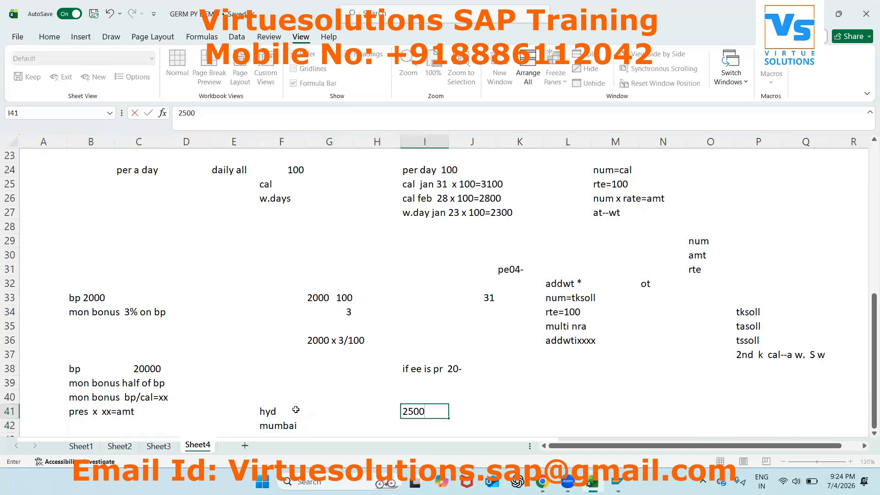
{"action": "key", "text": "Return"}
{"action": "type", "text": "3200"}
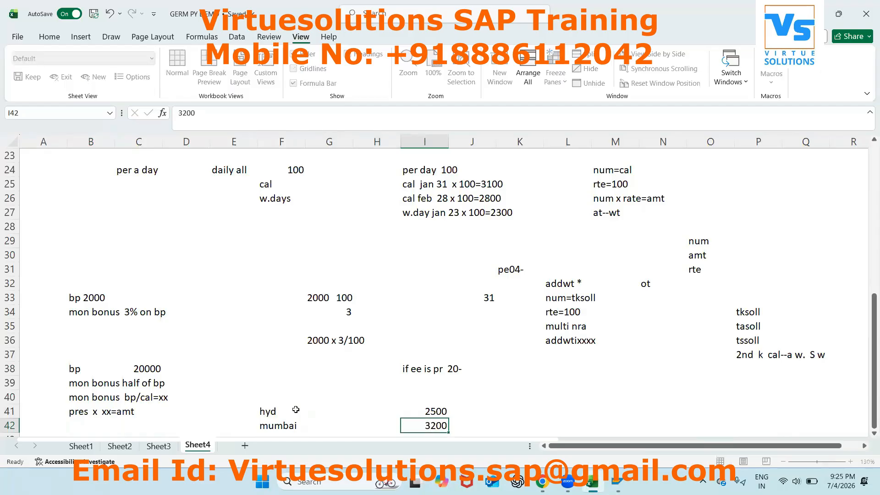
{"action": "key", "text": "Return"}
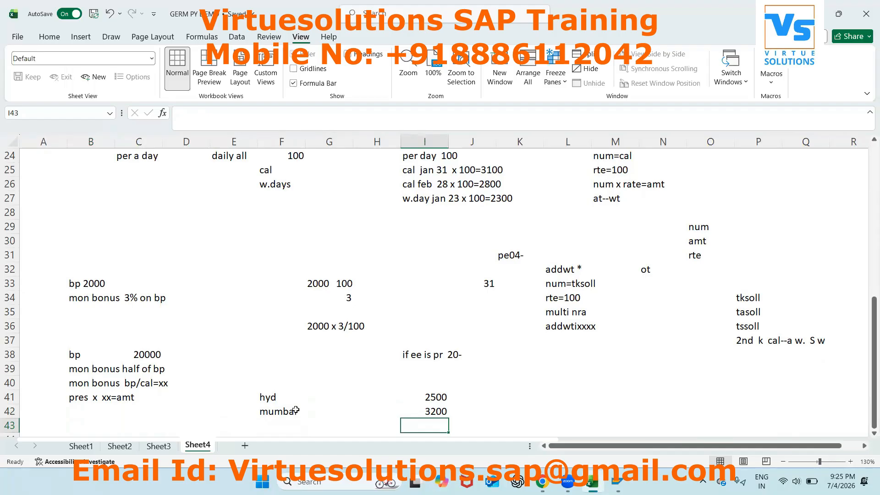
{"action": "key", "text": "Up"}
{"action": "key", "text": "Up"}
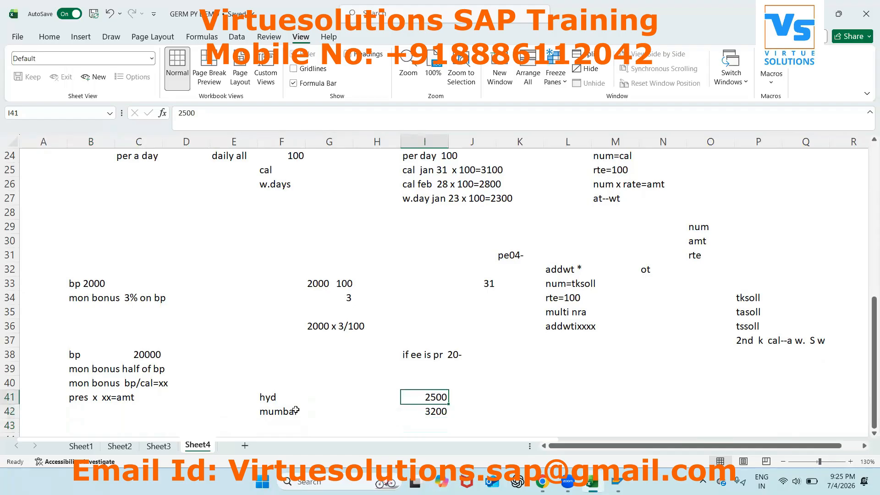
- Note the calculation types with "fixed amt" in N41 and "% / * + - comp-" in N42
{"action": "key", "text": "Down"}
{"action": "key", "text": "Left"}
{"action": "key", "text": "Left"}
{"action": "key", "text": "Left"}
{"action": "key", "text": "Left"}
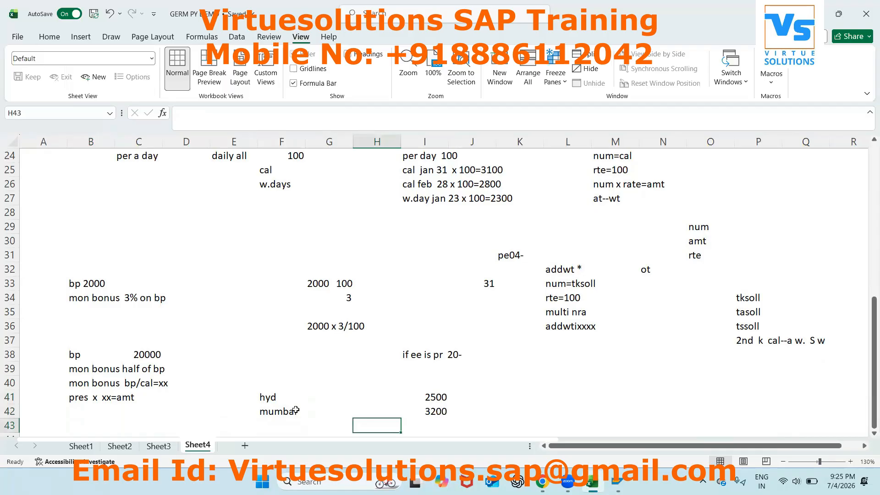
{"action": "left_click", "coordinate": [644, 394]}
{"action": "type", "text": "fixed amt"}
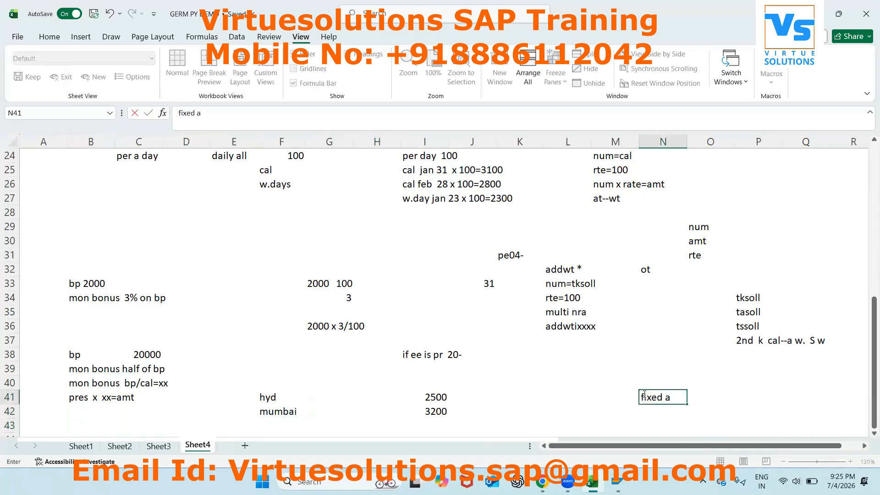
{"action": "key", "text": "Return"}
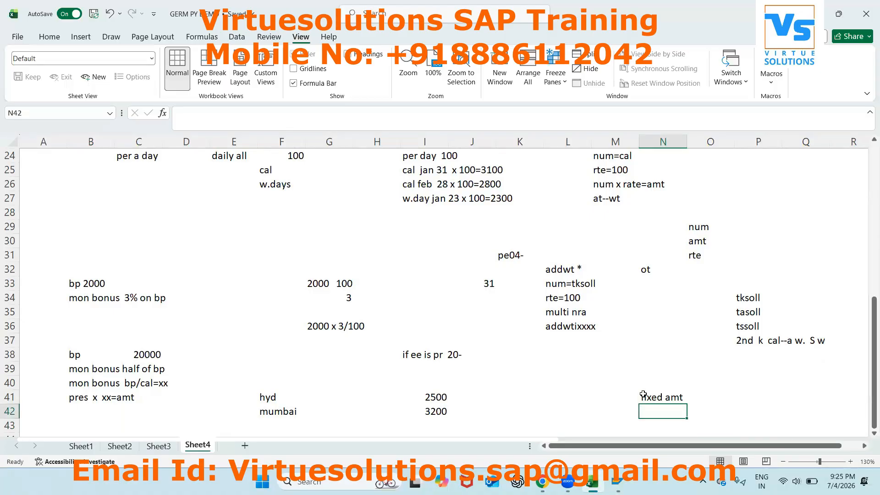
{"action": "type", "text": "%"}
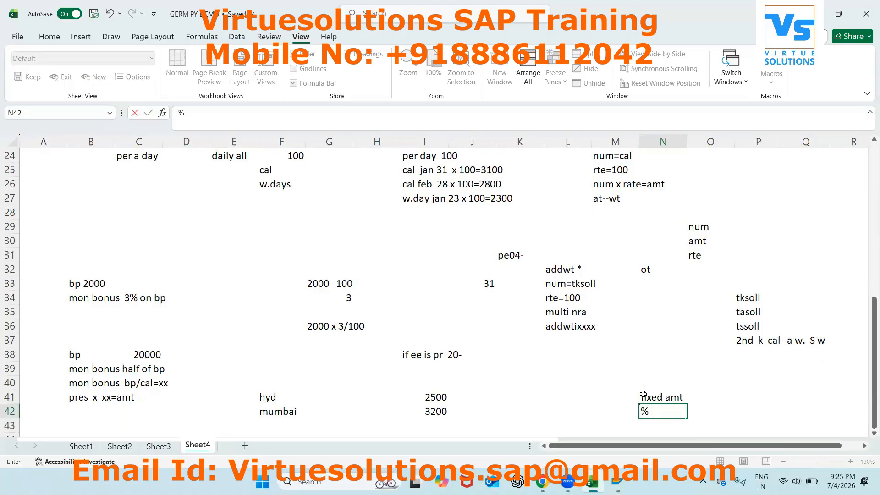
{"action": "type", "text": " / * + - comp-"}
{"action": "key", "text": "Return"}
- Enter the basic-pay slabs, "bp 0-15 1000" in I43 and "> 15000 2000" in I44
{"action": "key", "text": "Left"}
{"action": "key", "text": "Left"}
{"action": "key", "text": "Left"}
{"action": "key", "text": "Left"}
{"action": "key", "text": "Left"}
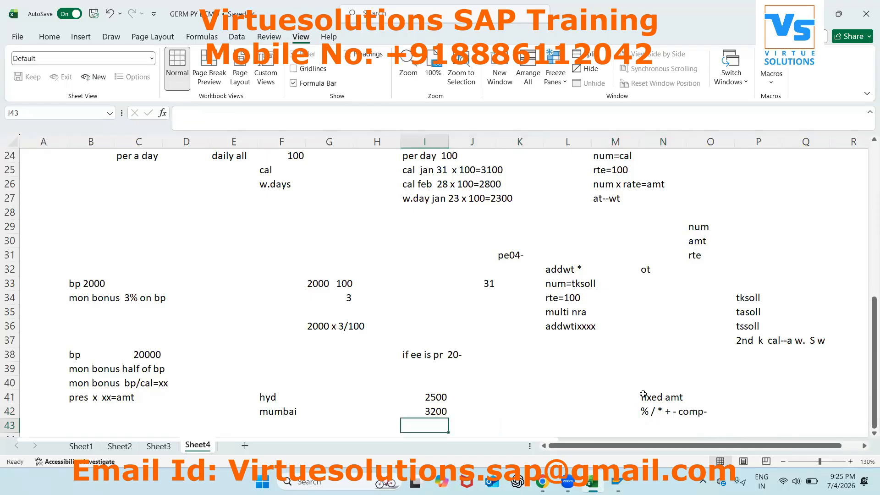
{"action": "type", "text": "bp  0-15"}
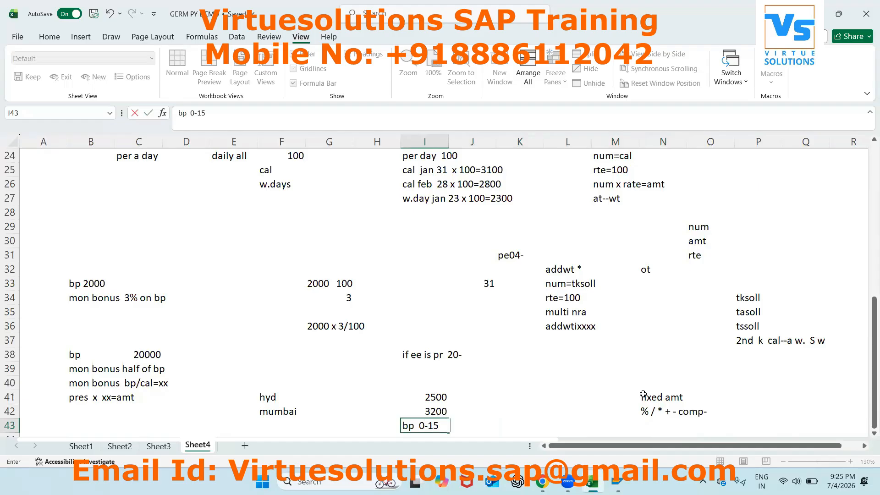
{"action": "type", "text": "      1000"}
{"action": "key", "text": "Return"}
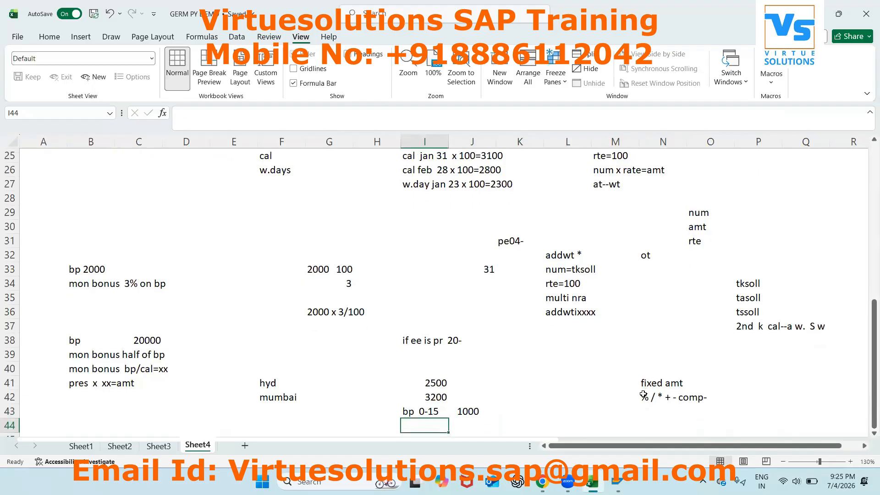
{"action": "type", "text": "> "}
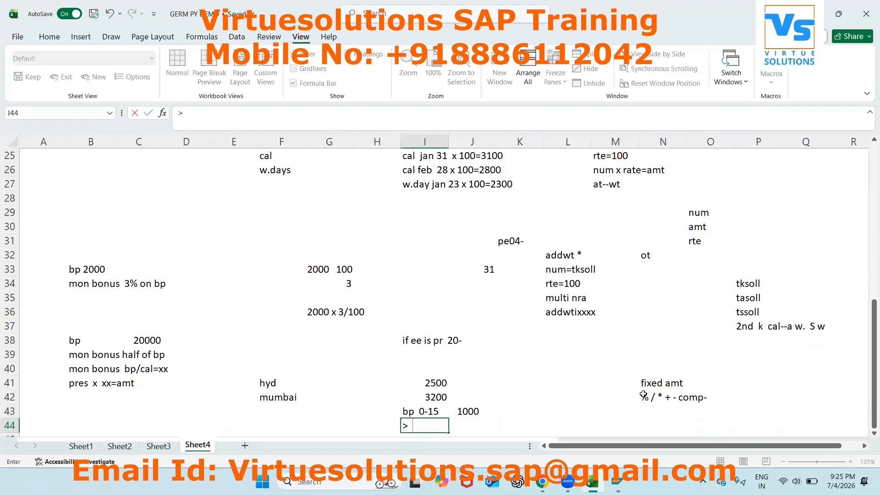
{"action": "type", "text": "15000   2000"}
{"action": "key", "text": "Return"}
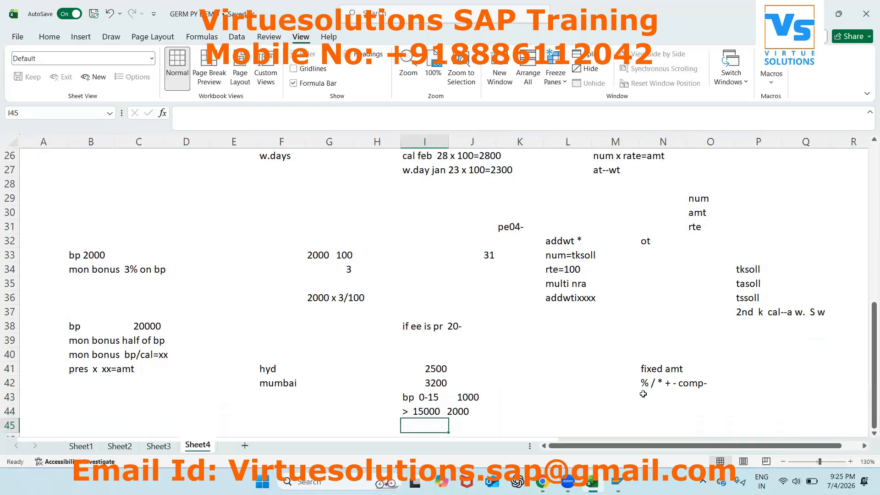
- Review the Sheet4 notes from the infotypes and schema overview down to the PCR calculation examples
{"action": "left_click", "coordinate": [564, 384]}
{"action": "scroll", "coordinate": [565, 383], "scroll_direction": "up", "scroll_amount": 3}
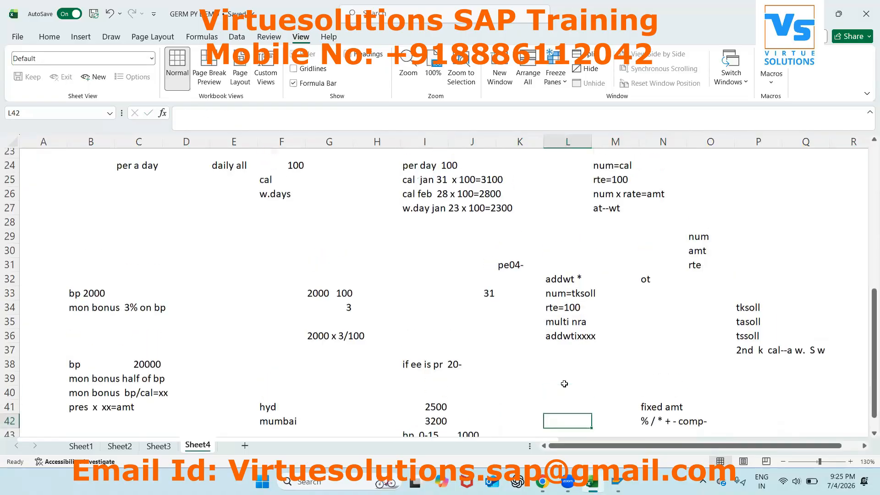
{"action": "scroll", "coordinate": [564, 384], "scroll_direction": "up", "scroll_amount": 5}
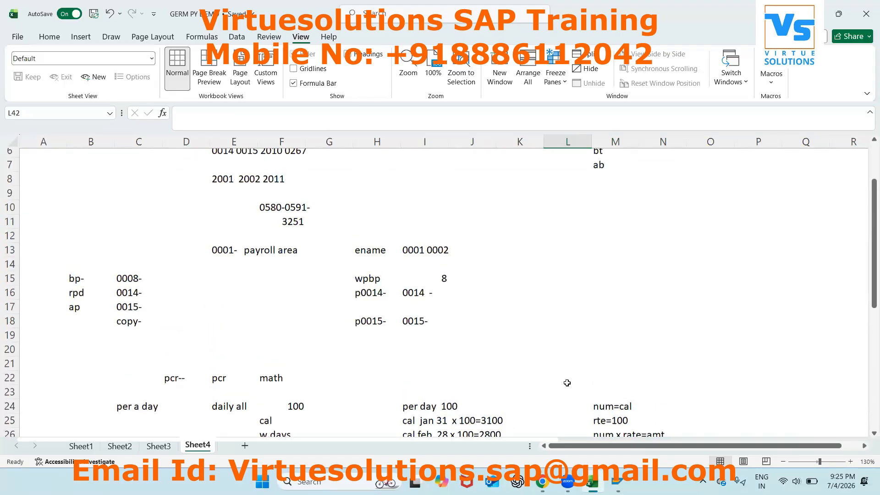
{"action": "scroll", "coordinate": [571, 376], "scroll_direction": "up", "scroll_amount": 1}
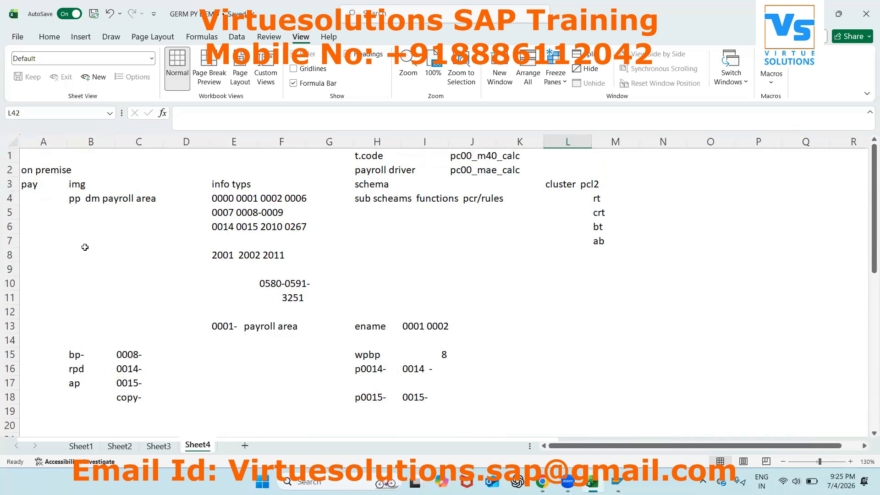
{"action": "scroll", "coordinate": [84, 247], "scroll_direction": "down", "scroll_amount": 2}
{"action": "scroll", "coordinate": [85, 247], "scroll_direction": "up", "scroll_amount": 2}
{"action": "scroll", "coordinate": [461, 294], "scroll_direction": "down", "scroll_amount": 8}
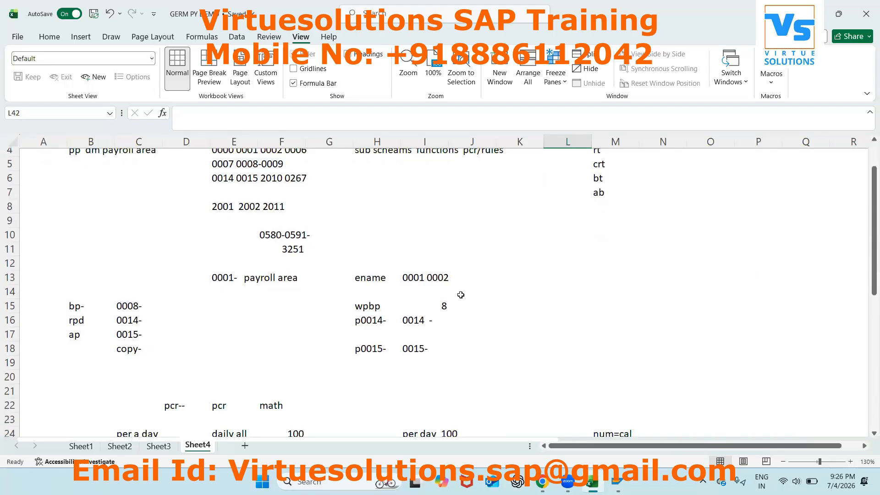
{"action": "scroll", "coordinate": [461, 295], "scroll_direction": "down", "scroll_amount": 4}
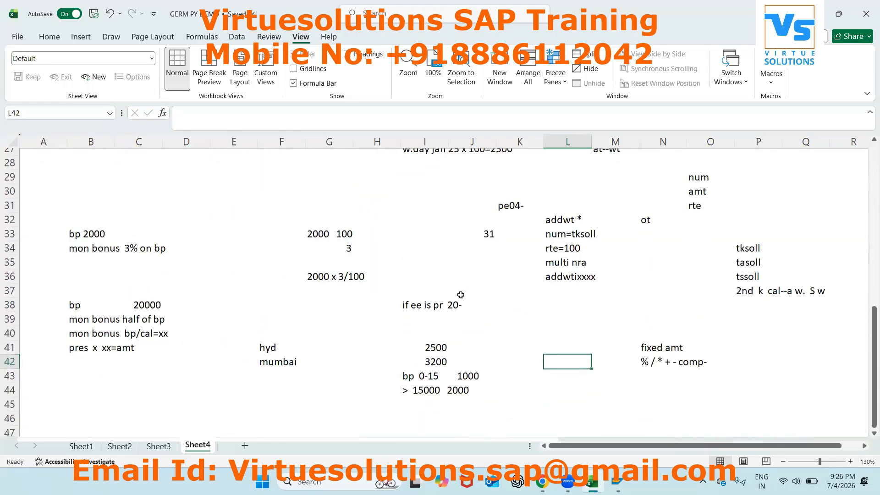
- Enter the note "c sp sp pcr" in B47
{"action": "left_click", "coordinate": [95, 301]}
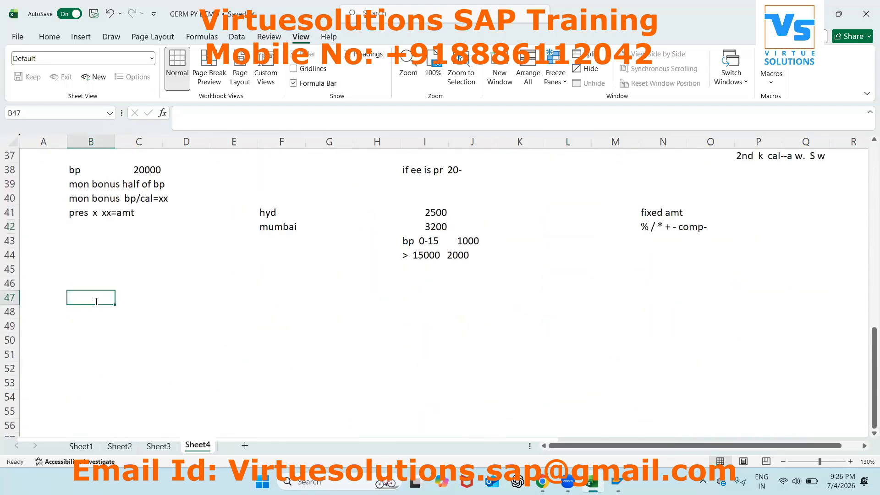
{"action": "type", "text": "c sp  sp pcr"}
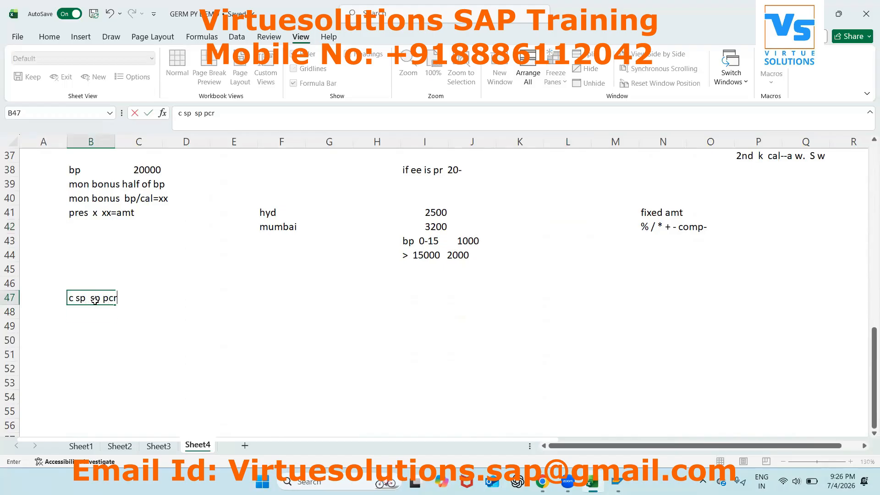
{"action": "key", "text": "Return"}
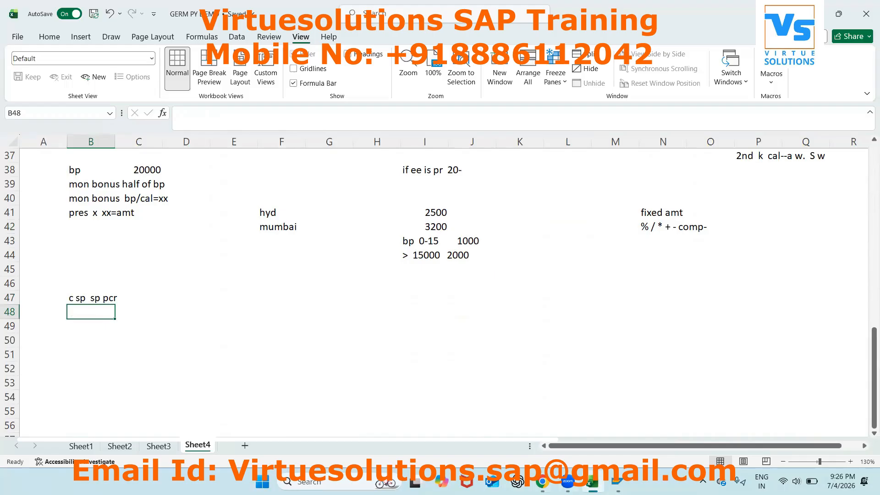
- Switch to SAP, exit the open payroll log and run the payroll again to produce a new log
{"action": "mouse_move", "coordinate": [617, 482]}
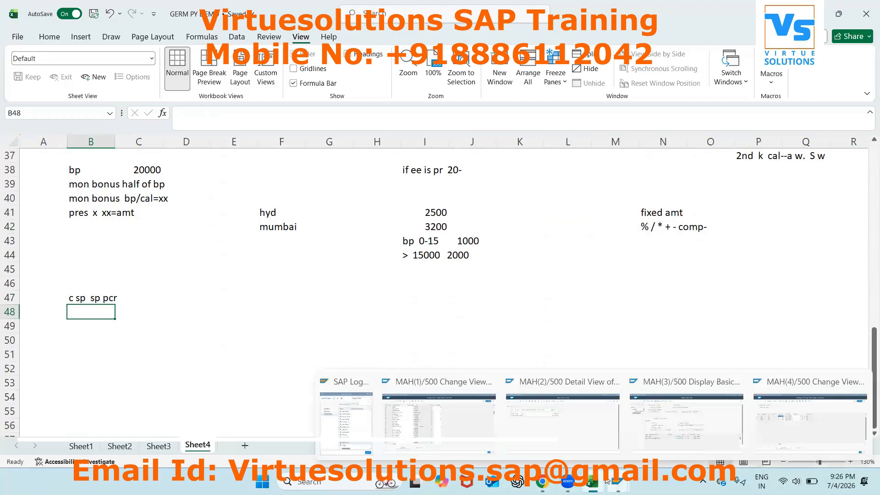
{"action": "left_click", "coordinate": [643, 440]}
{"action": "mouse_move", "coordinate": [617, 482]}
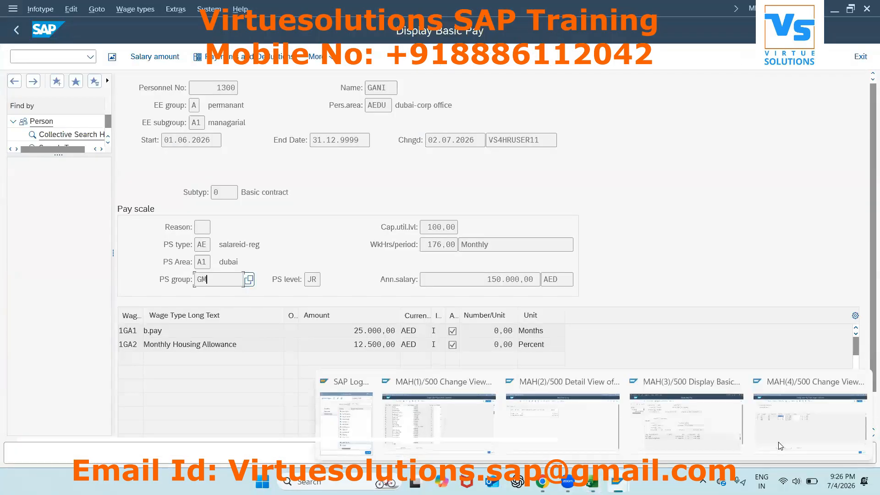
{"action": "left_click", "coordinate": [759, 420]}
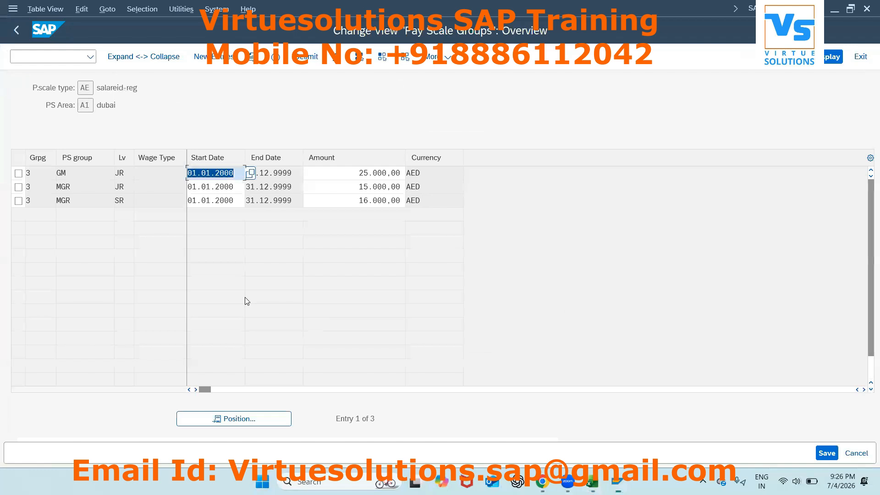
{"action": "mouse_move", "coordinate": [616, 481]}
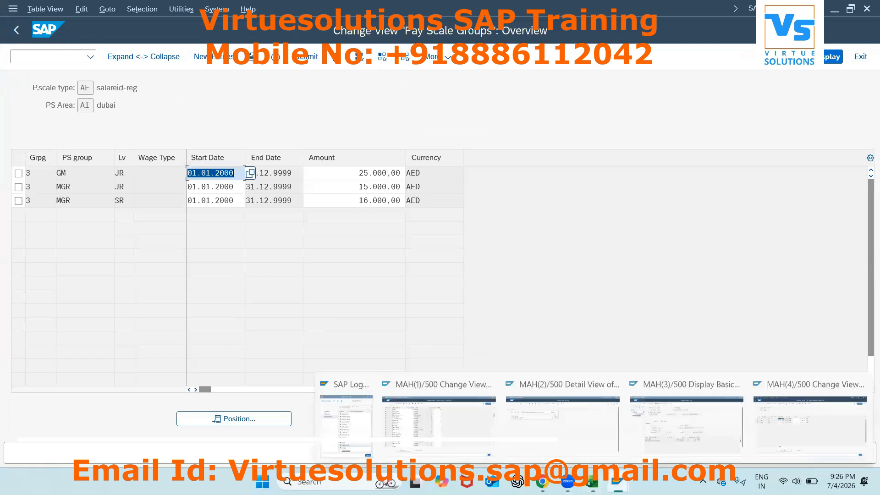
{"action": "left_click", "coordinate": [550, 439]}
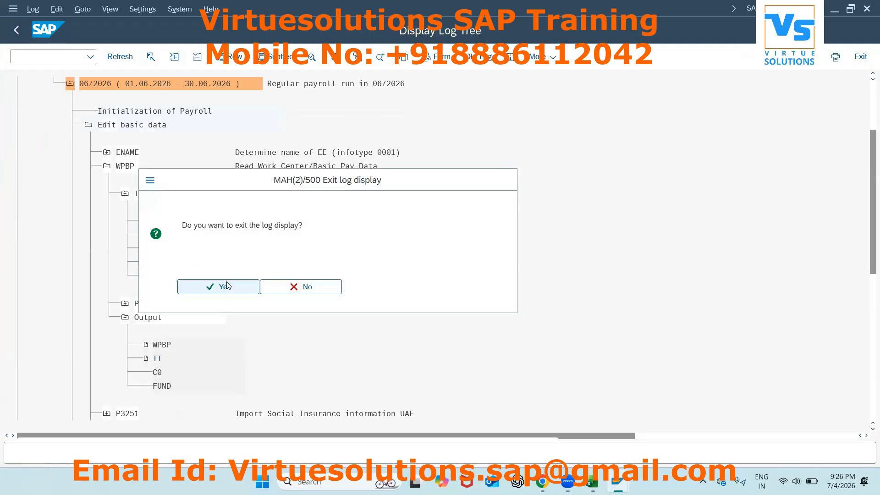
{"action": "left_click", "coordinate": [227, 285]}
{"action": "left_click", "coordinate": [852, 459]}
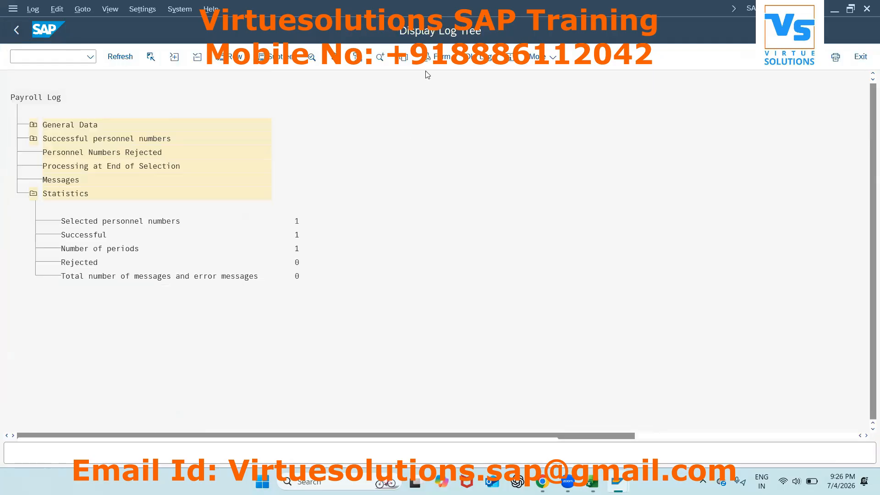
- Open view v_512w_d for editing through sm30 in SAP, with HCM localization AE and the "edit everything" mode
{"action": "key", "text": "ctrl+n"}
{"action": "type", "text": "sm30"}
{"action": "key", "text": "Return"}
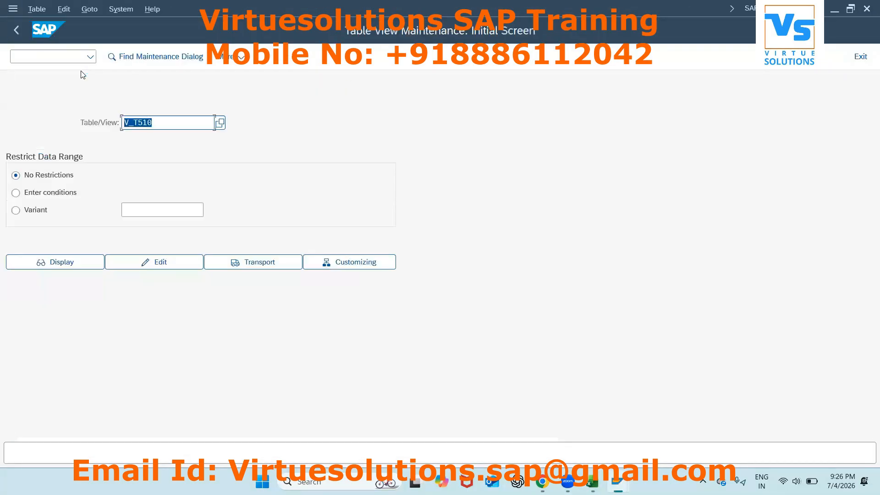
{"action": "type", "text": "v_512w_d"}
{"action": "left_click", "coordinate": [161, 268]}
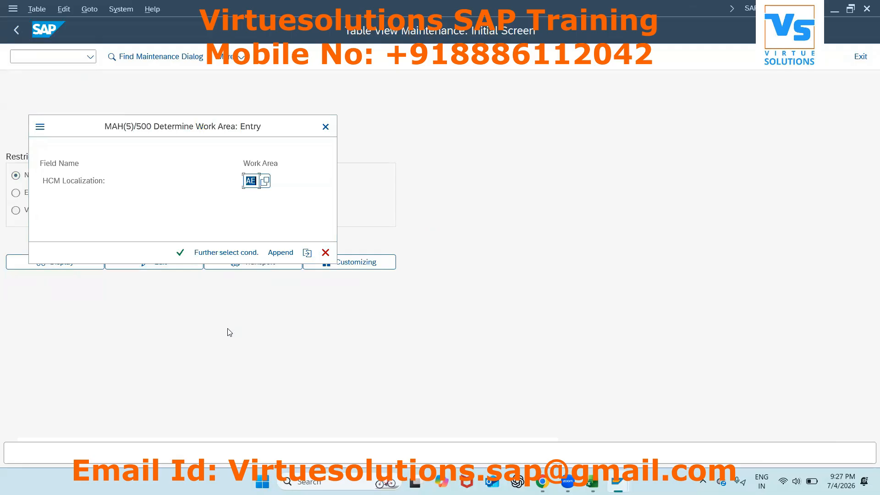
{"action": "left_click", "coordinate": [181, 253]}
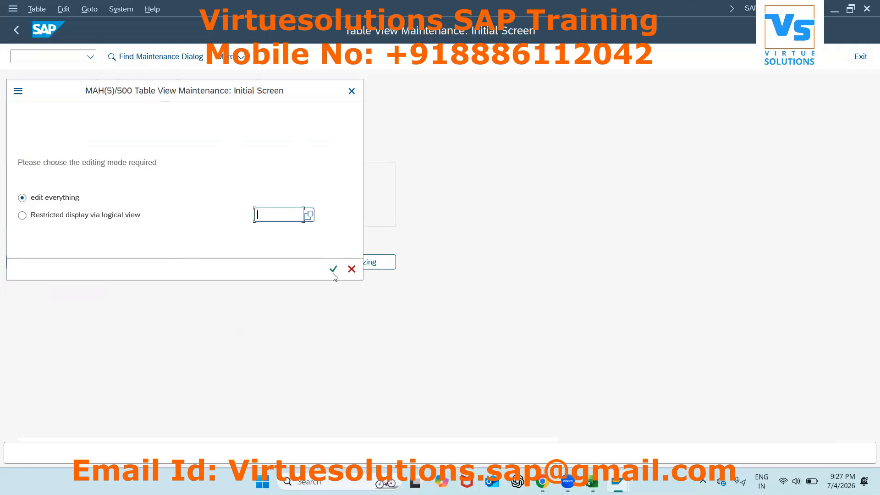
{"action": "left_click", "coordinate": [333, 273]}
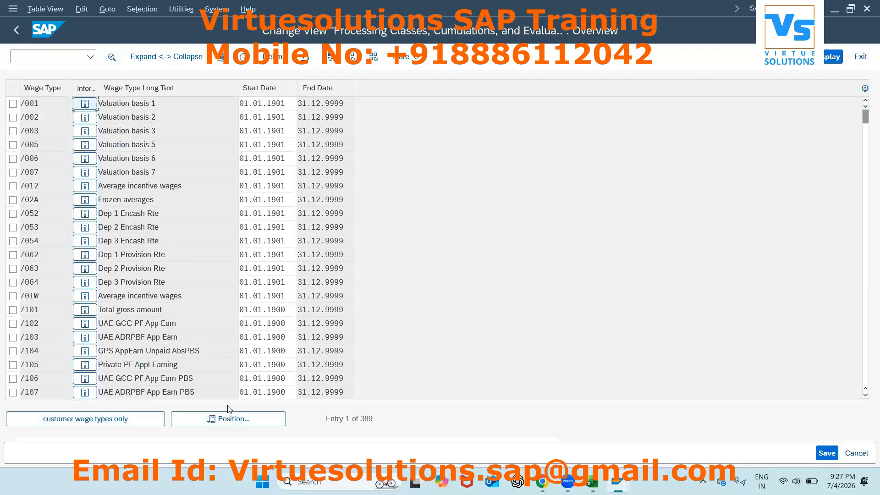
- Locate wage type 1GA1 in the list and open its processing class details
{"action": "left_click", "coordinate": [230, 417]}
{"action": "type", "text": "1ga1"}
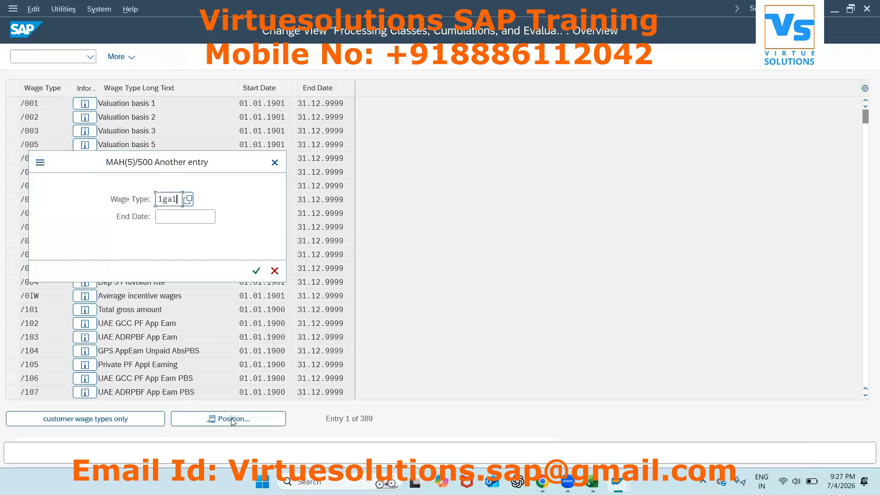
{"action": "key", "text": "Return"}
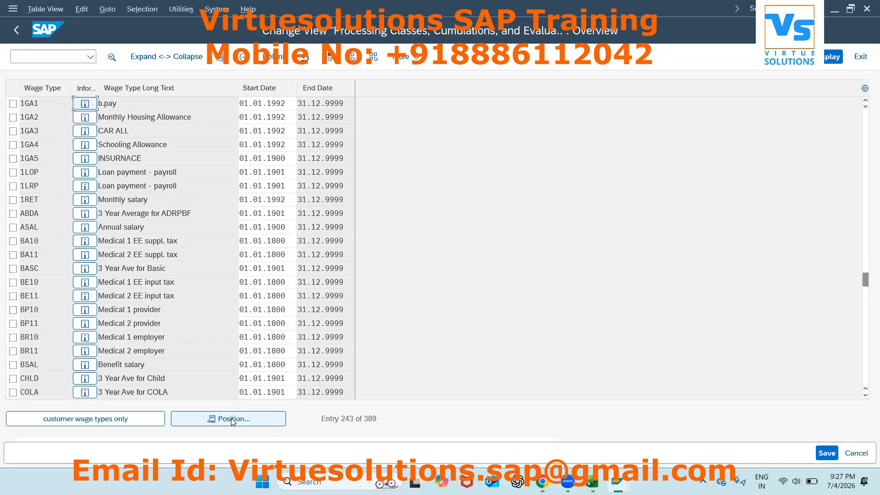
{"action": "double_click", "coordinate": [55, 108]}
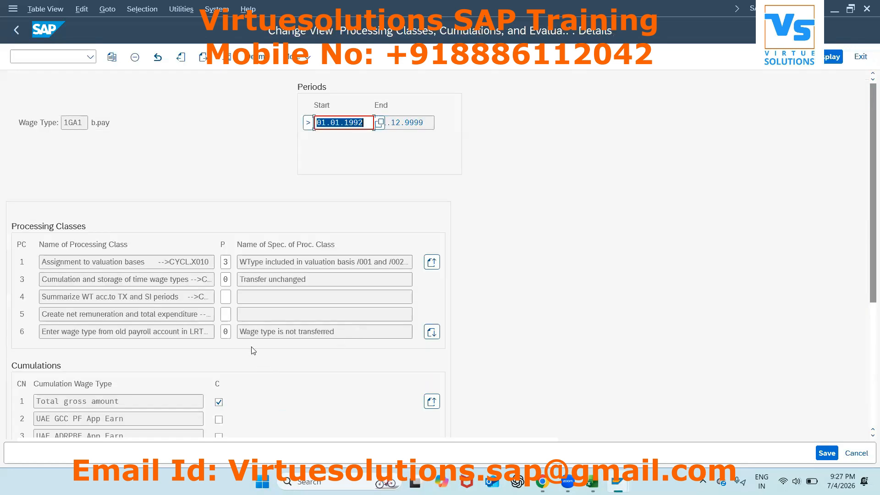
- Clear the specification of processing class 1 for wage type 1GA1 and save it, accepting the customizing request
{"action": "left_click", "coordinate": [227, 263]}
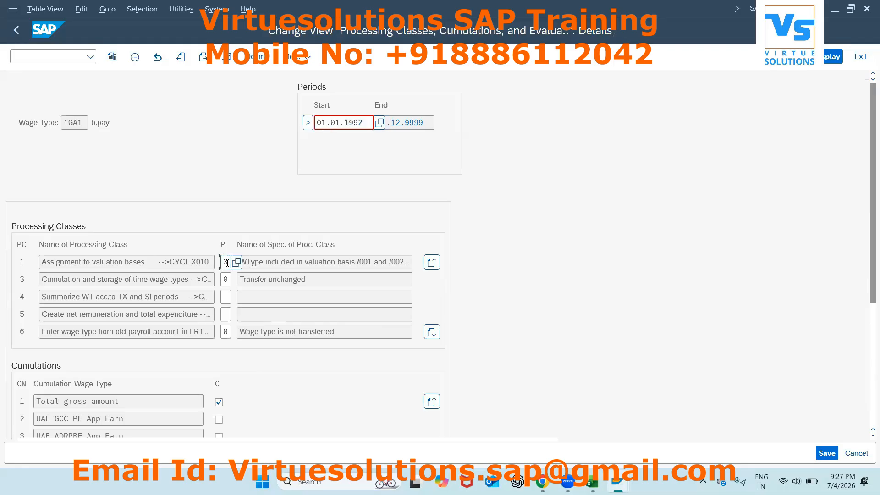
{"action": "key", "text": "BackSpace"}
{"action": "key", "text": "Return"}
{"action": "left_click", "coordinate": [227, 263]}
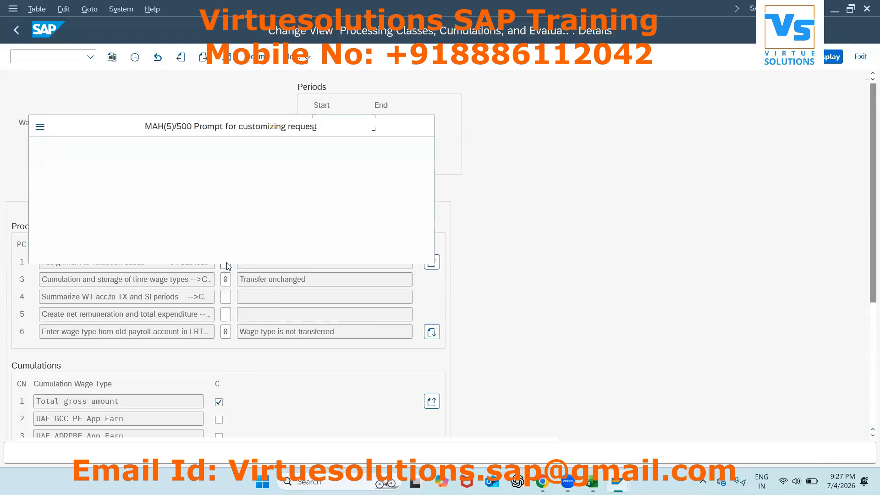
{"action": "key", "text": "Return"}
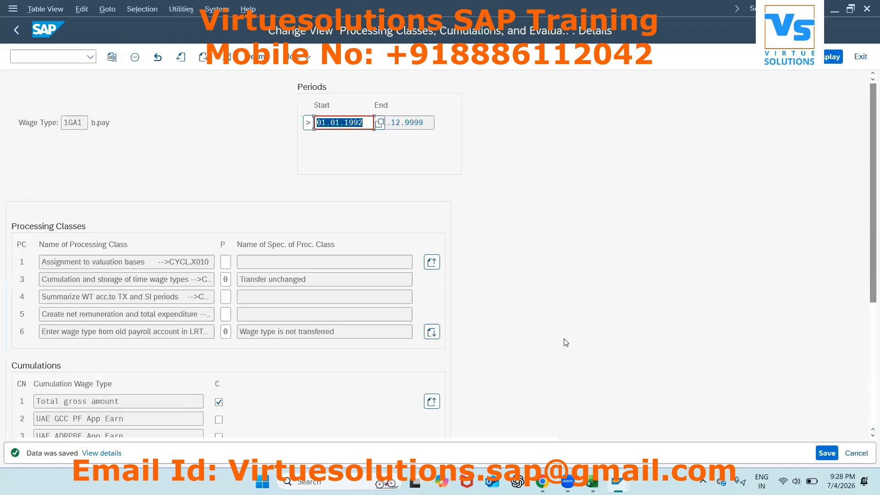
- Switch to the payroll log session, exit the log display and execute the UAE payroll driver again
{"action": "mouse_move", "coordinate": [617, 481]}
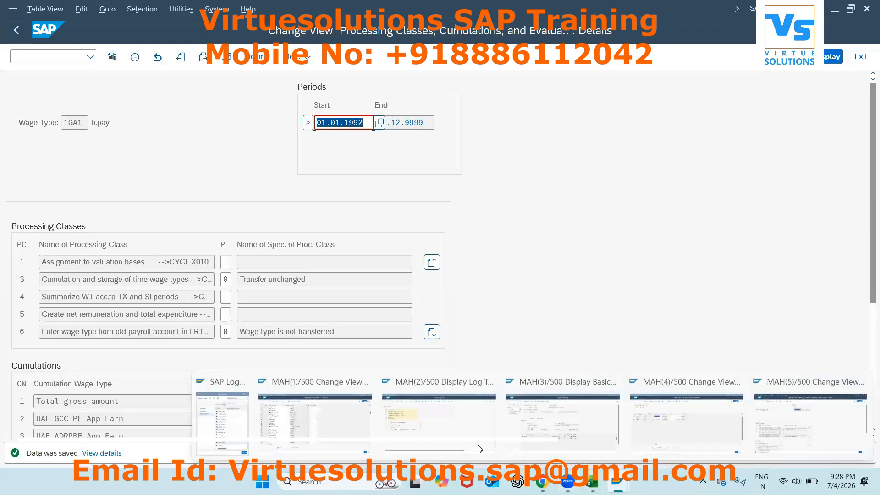
{"action": "left_click", "coordinate": [387, 381]}
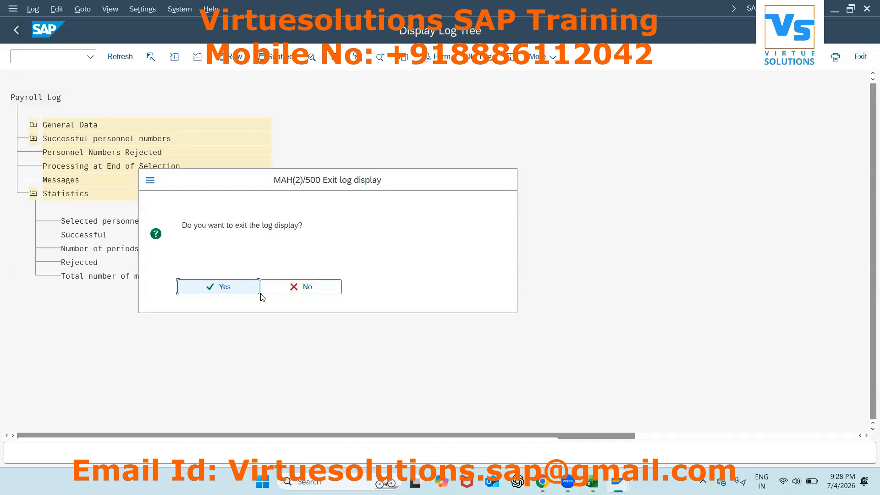
{"action": "left_click", "coordinate": [223, 287]}
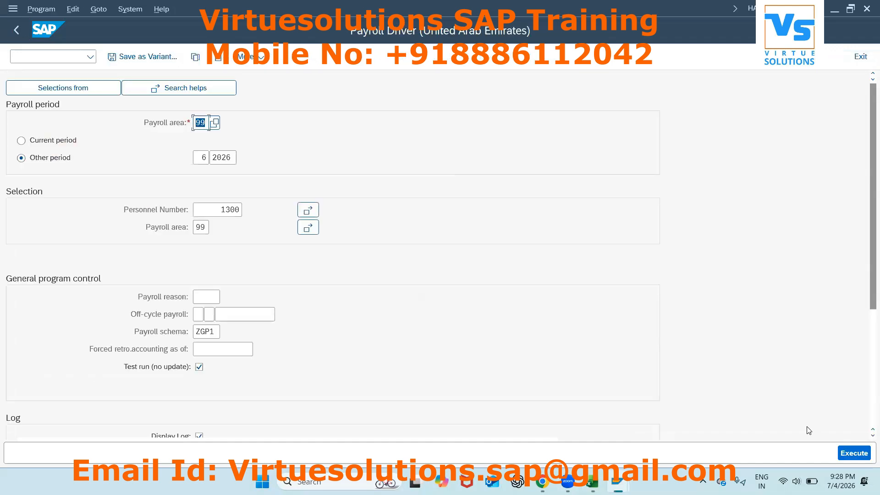
{"action": "left_click", "coordinate": [852, 452]}
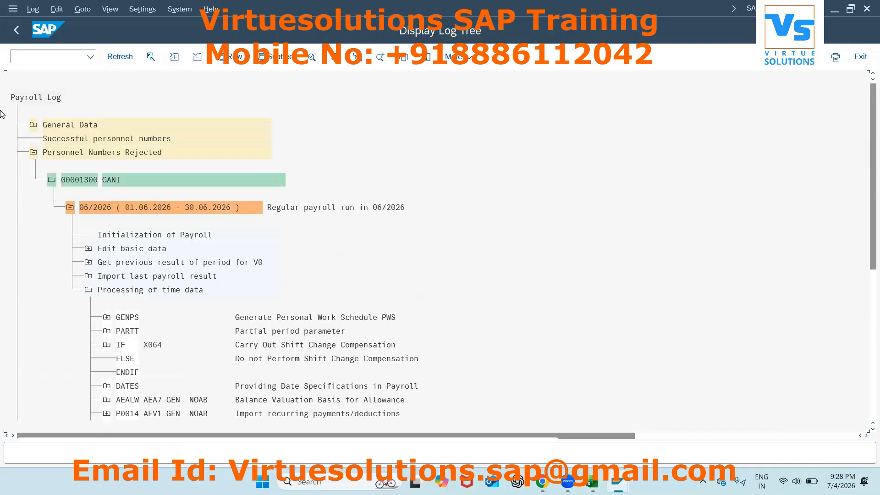
- Examine the processing of time data in the payroll log down to rule AE10 and wage type 1GA1
{"action": "left_click", "coordinate": [174, 291]}
{"action": "scroll", "coordinate": [376, 228], "scroll_direction": "down", "scroll_amount": 3}
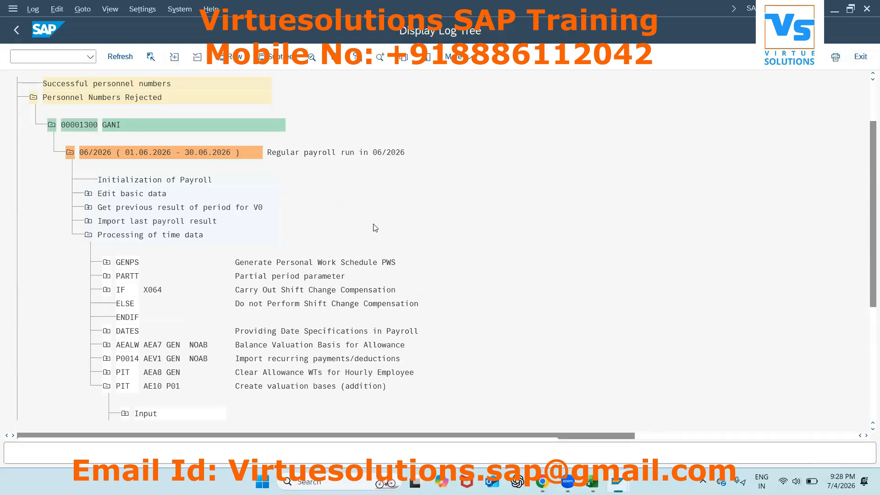
{"action": "scroll", "coordinate": [190, 351], "scroll_direction": "down", "scroll_amount": 1}
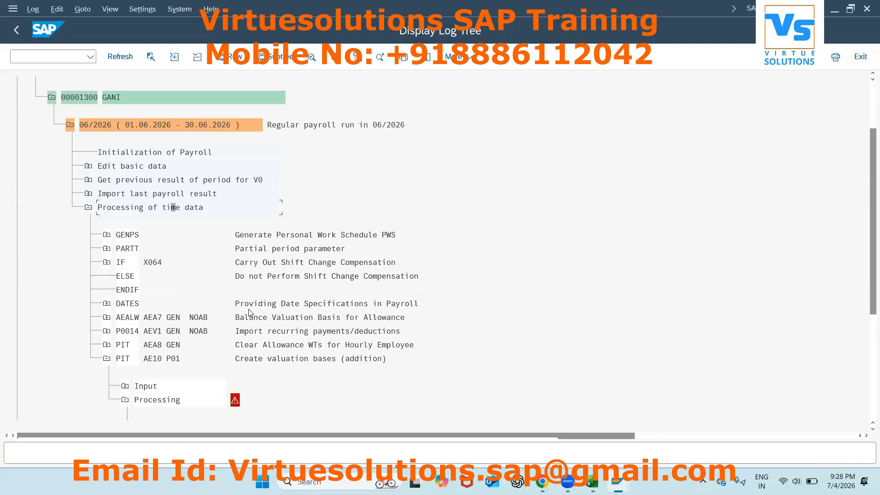
{"action": "scroll", "coordinate": [249, 312], "scroll_direction": "down", "scroll_amount": 5}
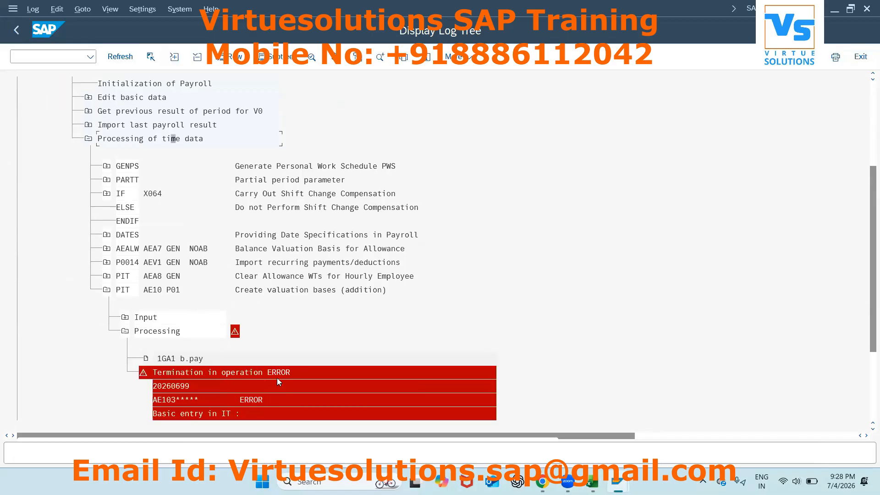
- Open calculation rule AE10 in change mode through pe02 in a new session
{"action": "key", "text": "ctrl+n"}
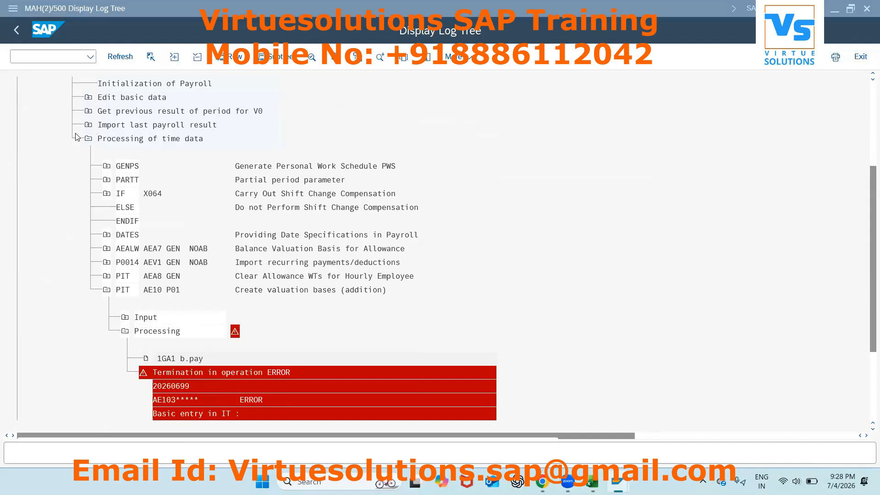
{"action": "type", "text": "pe02"}
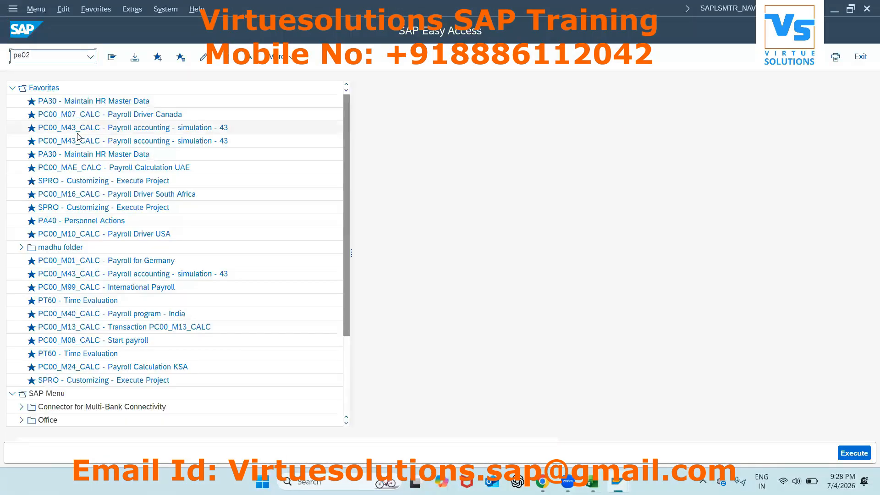
{"action": "key", "text": "Return"}
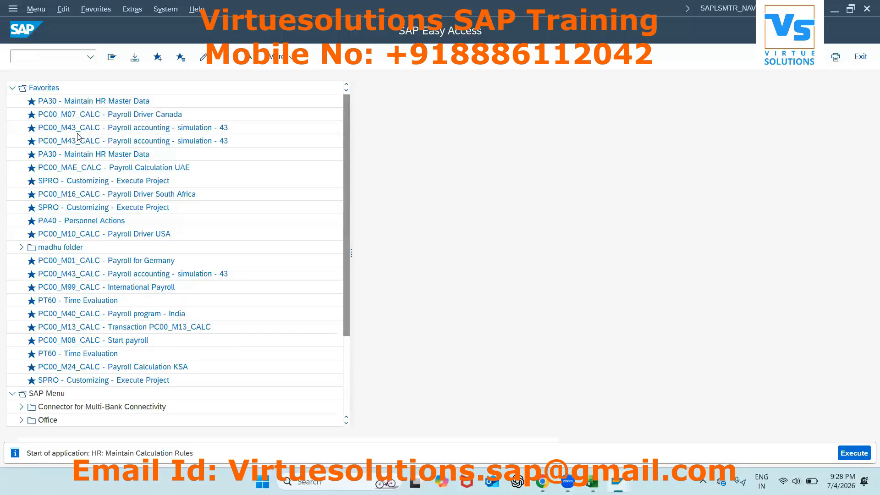
{"action": "type", "text": "AE10"}
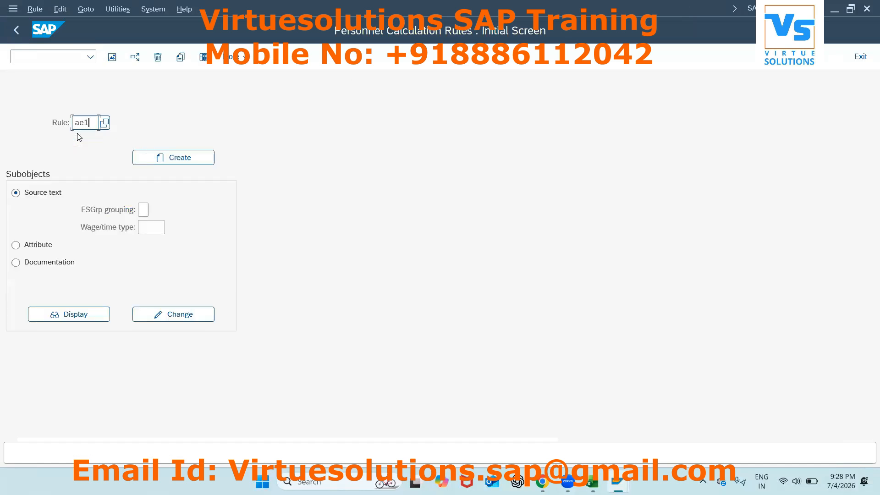
{"action": "key", "text": "Return"}
{"action": "left_click", "coordinate": [189, 315]}
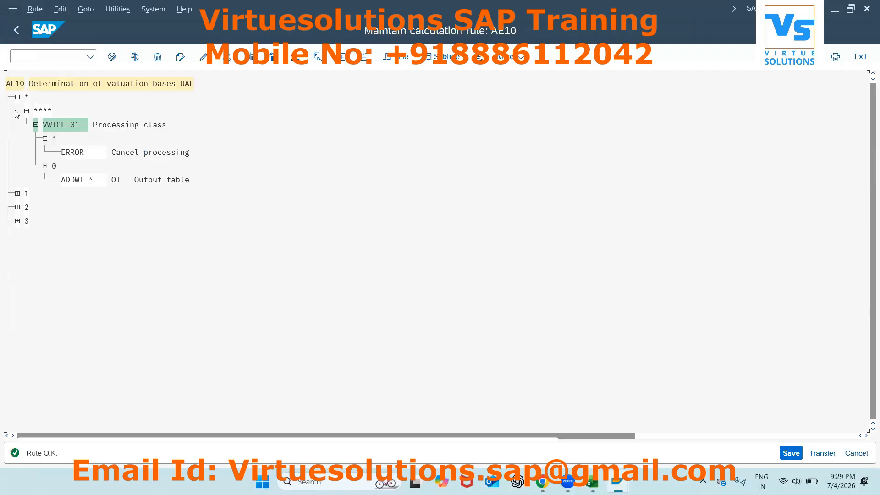
- Collapse grouping * in rule AE10 and expand grouping 3 down to the * specification of processing class 01
{"action": "left_click", "coordinate": [18, 97]}
{"action": "left_click", "coordinate": [17, 139]}
{"action": "left_click", "coordinate": [27, 153]}
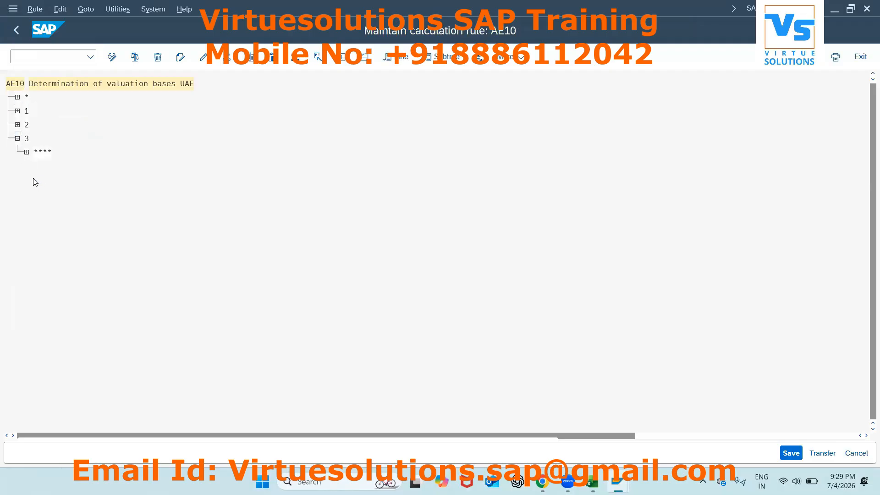
{"action": "left_click", "coordinate": [35, 167]}
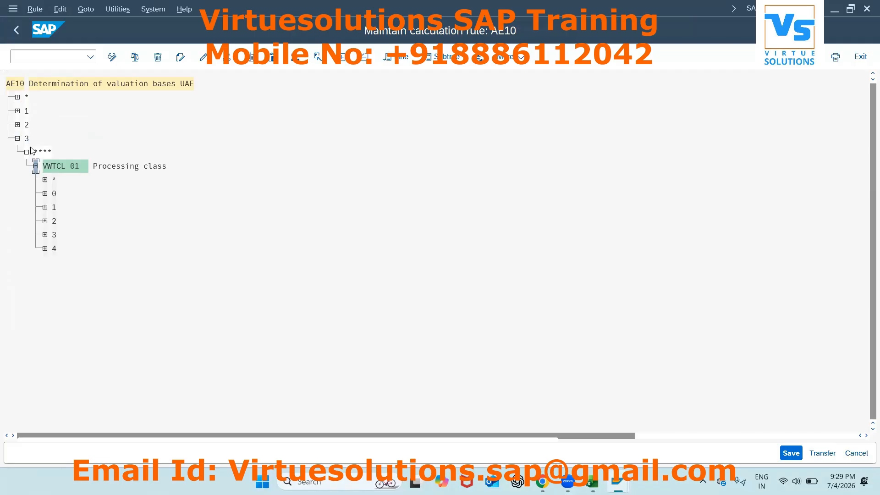
{"action": "left_click", "coordinate": [73, 168]}
{"action": "left_click", "coordinate": [45, 179]}
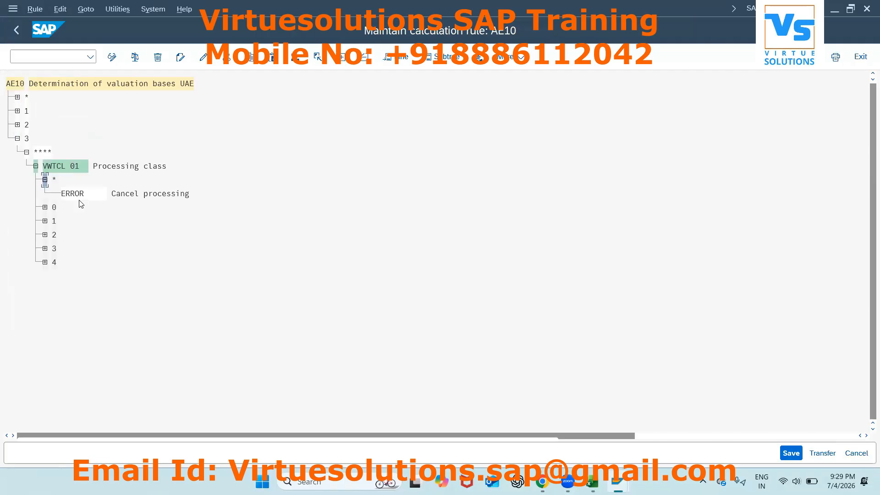
- Switch back to the payroll log and open the processing details of wage type 1GA1
{"action": "key", "text": "alt+Tab"}
{"action": "key", "text": "alt+Tab"}
{"action": "key", "text": "alt+Tab"}
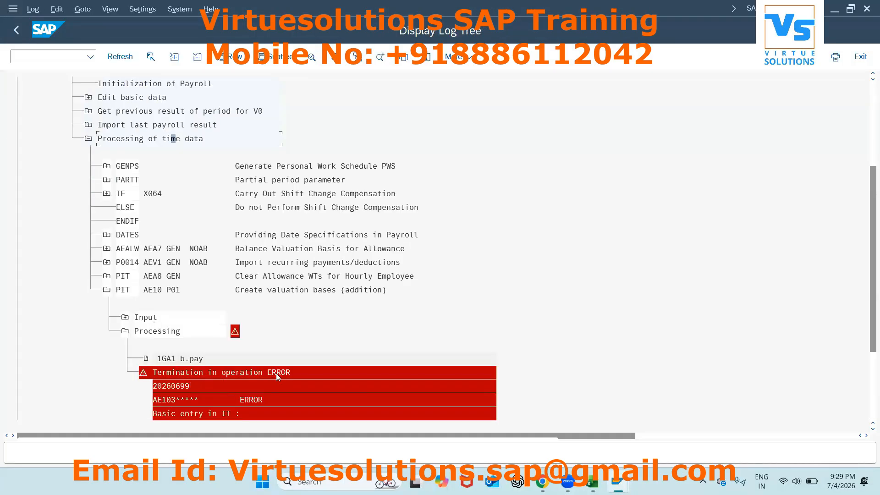
{"action": "double_click", "coordinate": [173, 359]}
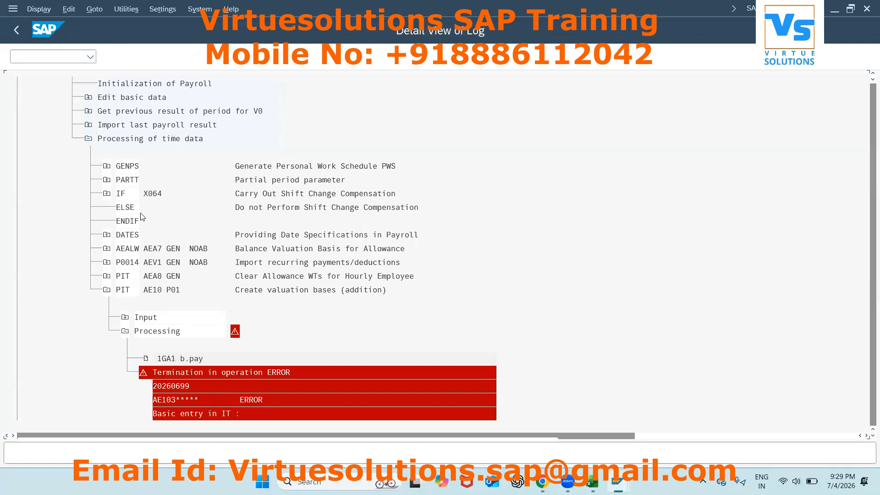
- Return to rule AE10 and expand specifications 0, 1, 3 and 4 under processing class 01
{"action": "key", "text": "alt+Tab"}
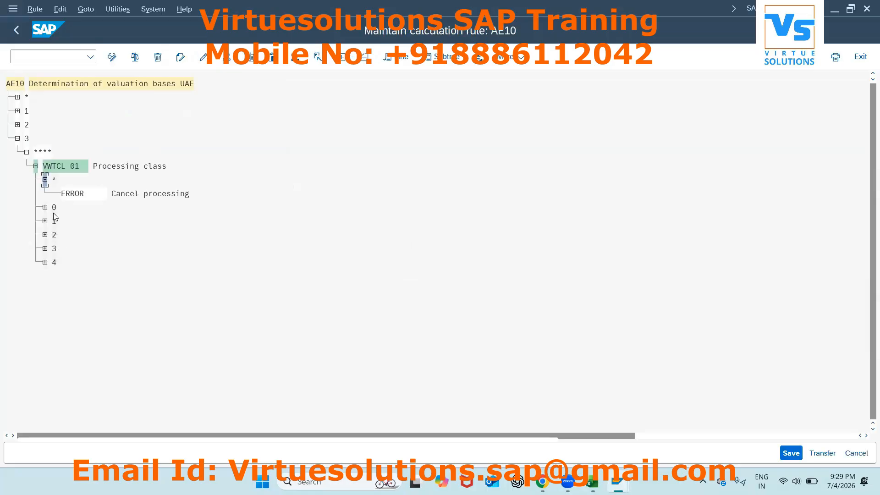
{"action": "left_click", "coordinate": [45, 208]}
{"action": "left_click", "coordinate": [45, 237]}
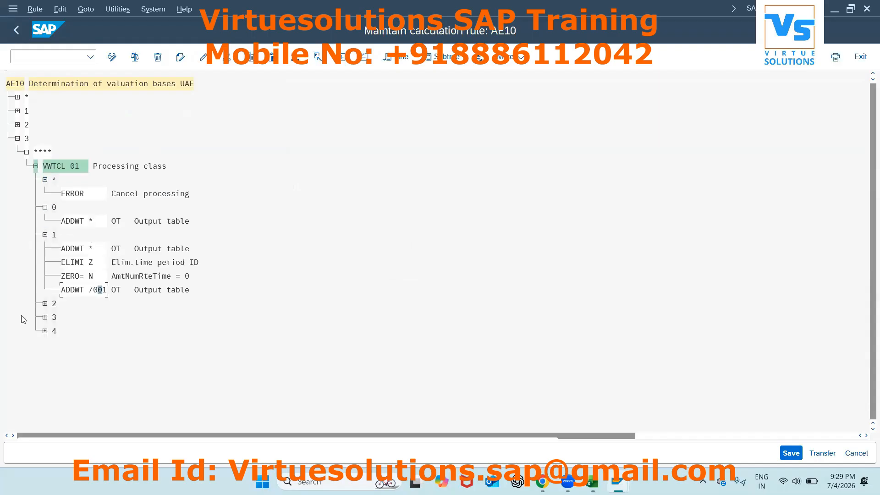
{"action": "left_click", "coordinate": [49, 332]}
{"action": "left_click", "coordinate": [45, 330]}
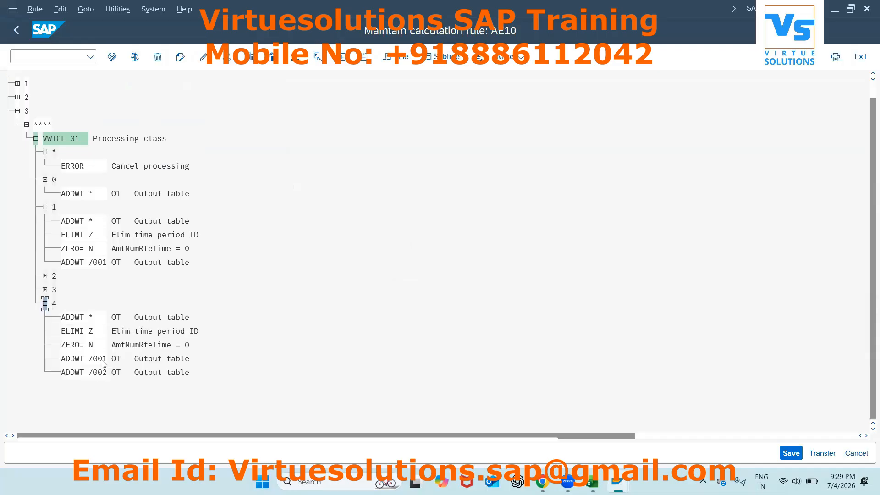
{"action": "left_click", "coordinate": [45, 290]}
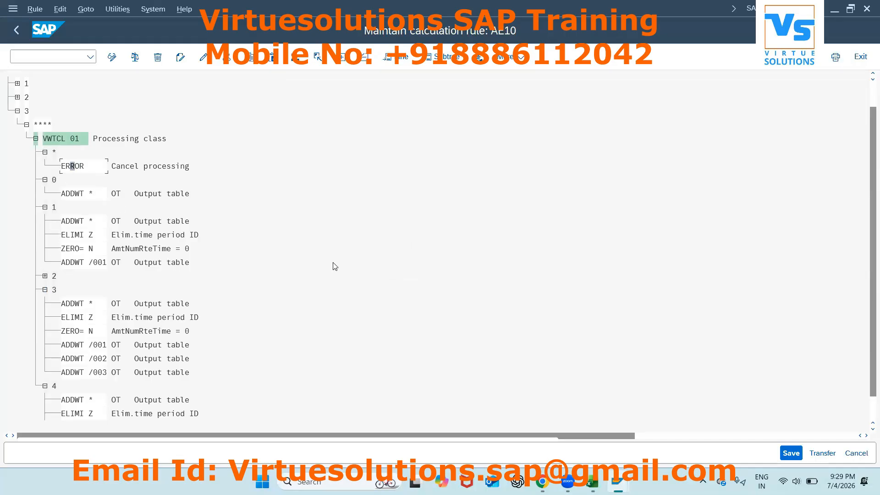
- Compare the 1GA1 log details with rule AE10, then switch to Excel and review the payroll overview atop Sheet4
{"action": "key", "text": "F3"}
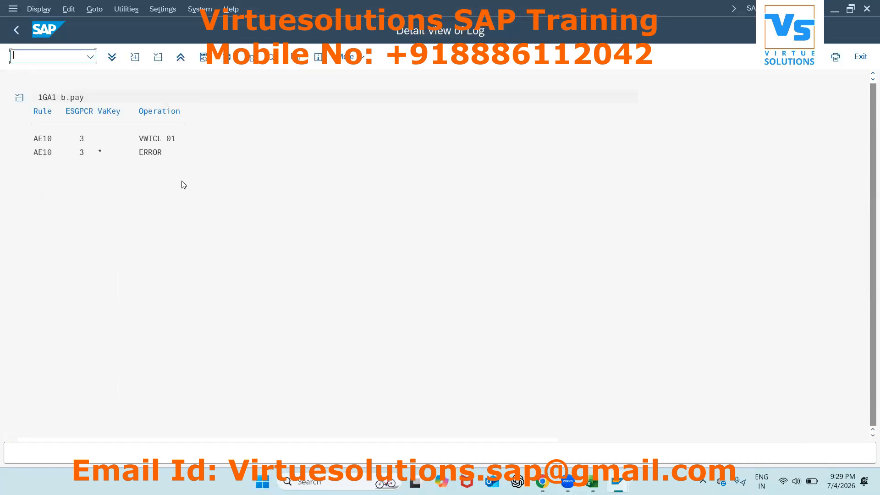
{"action": "key", "text": "F3"}
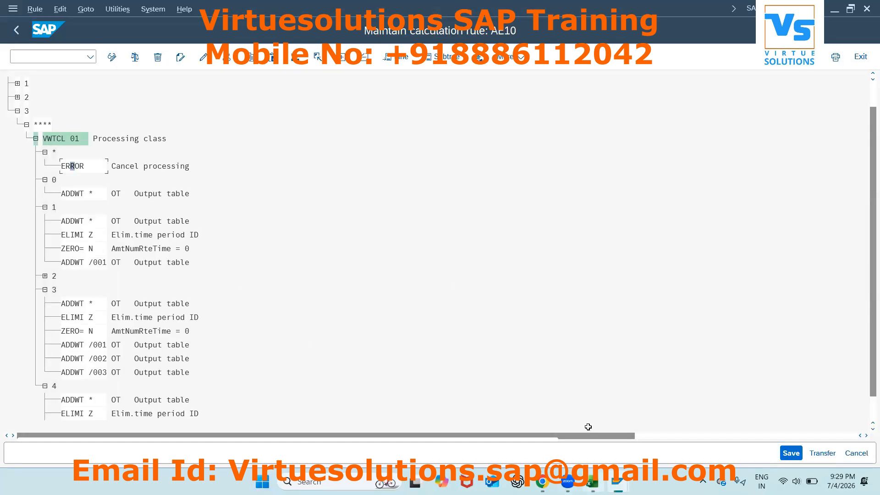
{"action": "key", "text": "alt+Tab"}
{"action": "scroll", "coordinate": [292, 351], "scroll_direction": "up", "scroll_amount": 5}
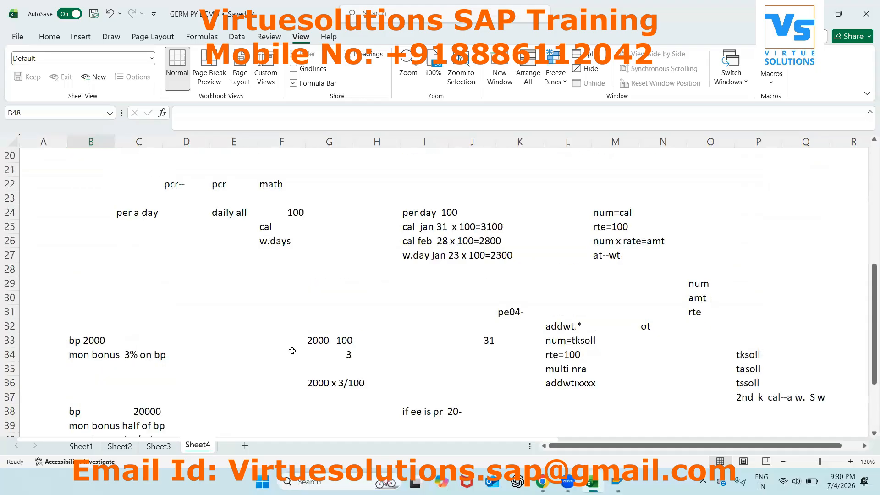
{"action": "scroll", "coordinate": [292, 350], "scroll_direction": "up", "scroll_amount": 6}
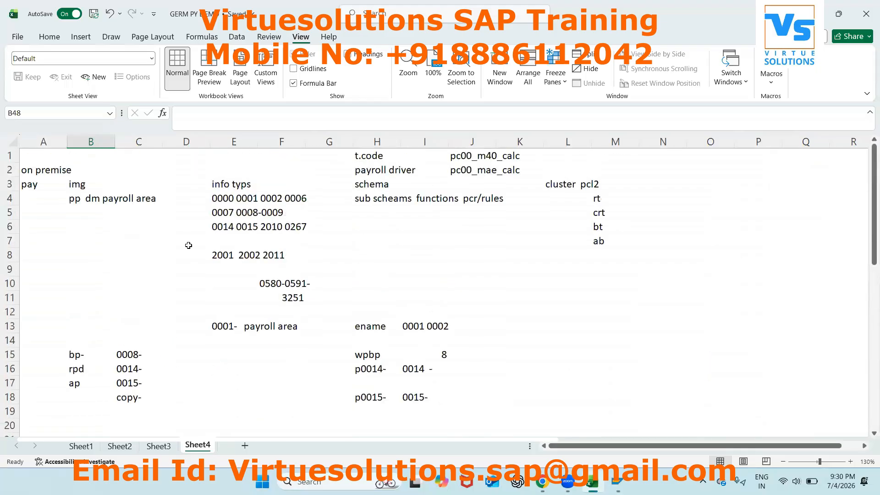
{"action": "left_click", "coordinate": [99, 209]}
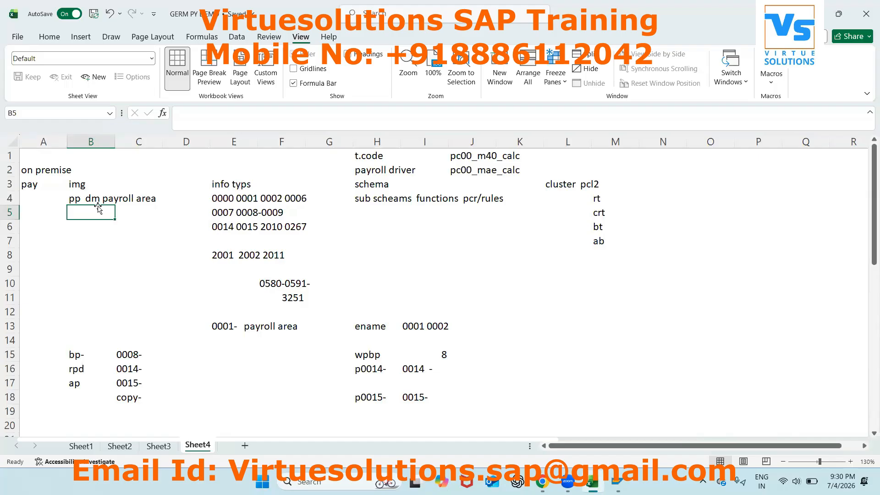
{"action": "left_click", "coordinate": [413, 236]}
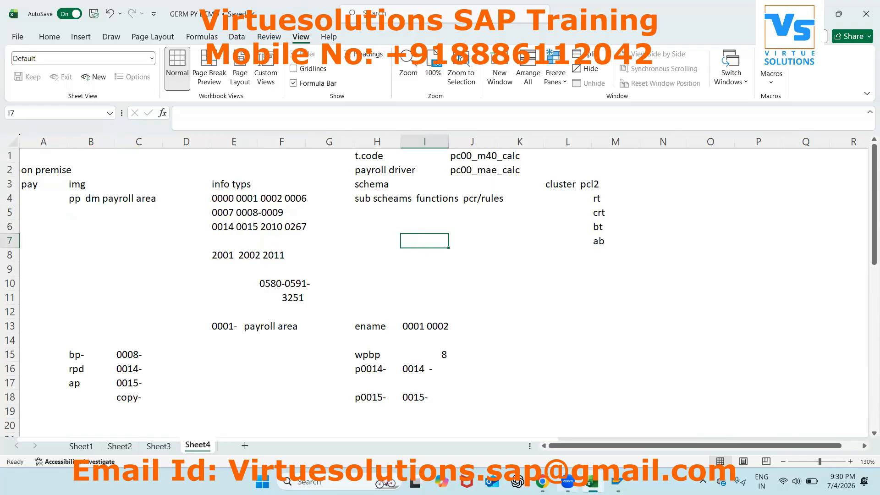
- Switch to the SAP processing class session and open schema AE00 in change mode through /npe01
{"action": "mouse_move", "coordinate": [617, 482]}
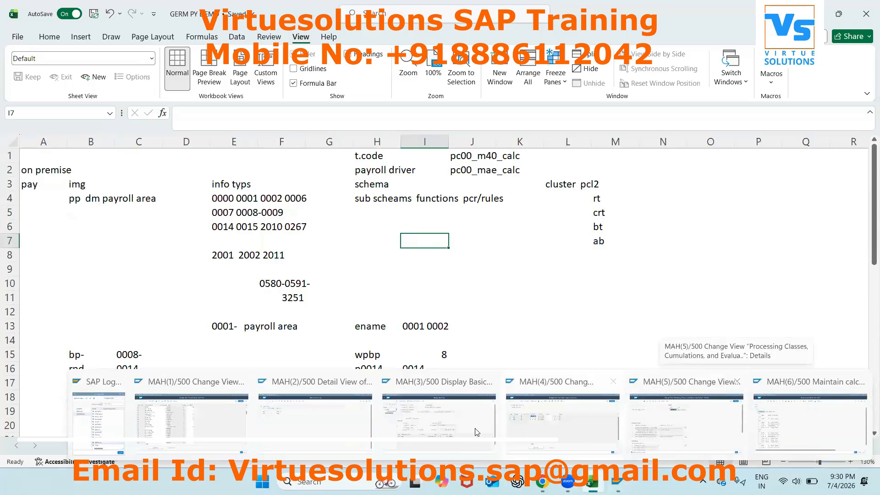
{"action": "left_click", "coordinate": [688, 434]}
{"action": "left_click", "coordinate": [68, 61]}
{"action": "type", "text": "/npe01"}
{"action": "key", "text": "Return"}
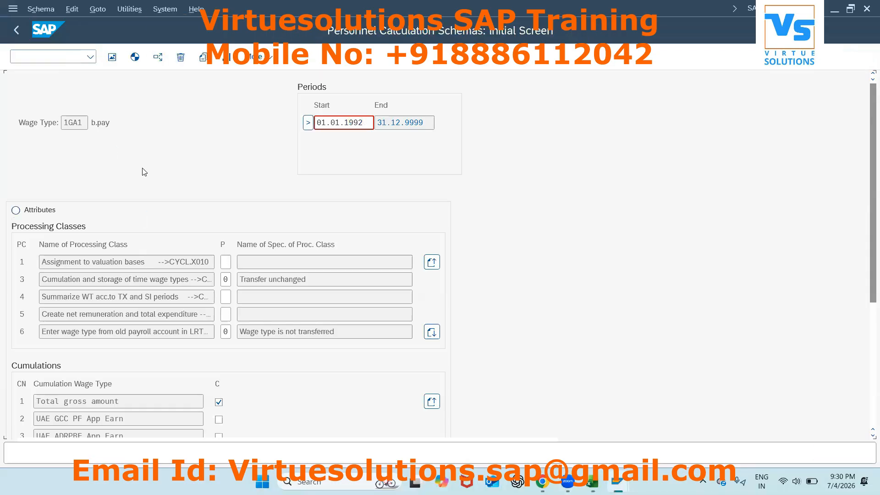
{"action": "type", "text": "ae00"}
{"action": "key", "text": "Return"}
{"action": "left_click", "coordinate": [173, 264]}
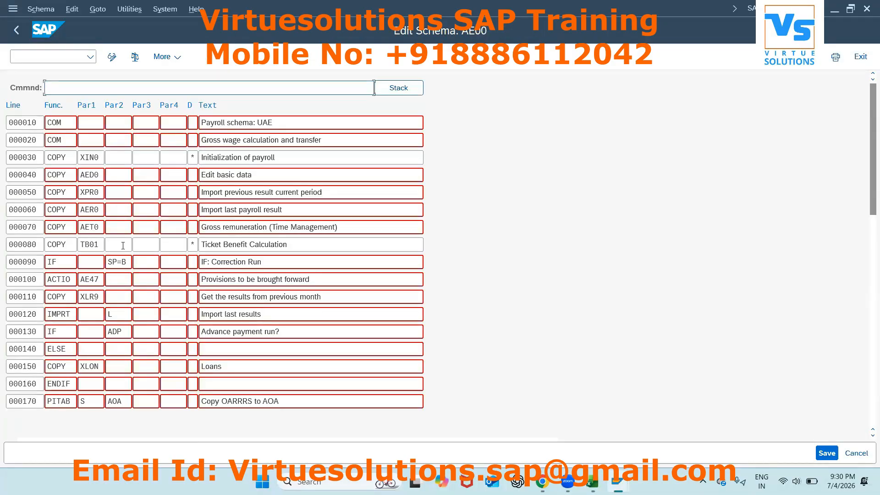
- Open subschema AED0 from schema AE00, examine its ENAME and WPBP functions and switch to the Excel notes
{"action": "double_click", "coordinate": [93, 178]}
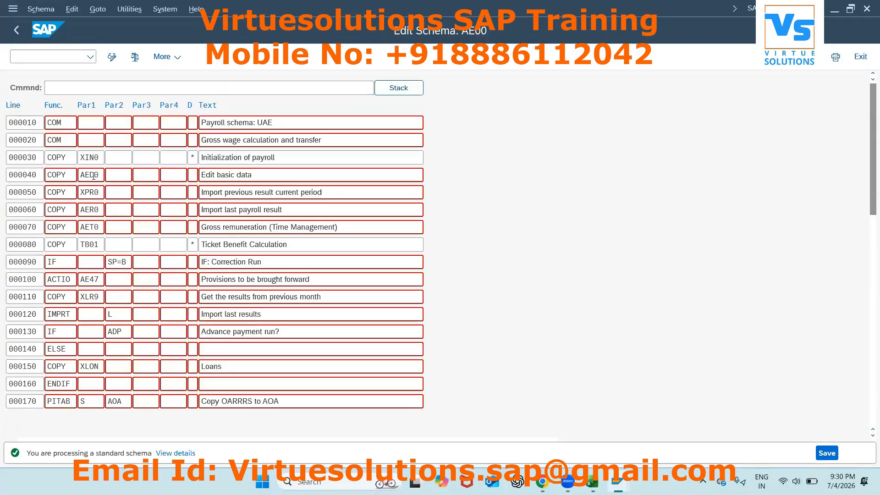
{"action": "left_click", "coordinate": [55, 157]}
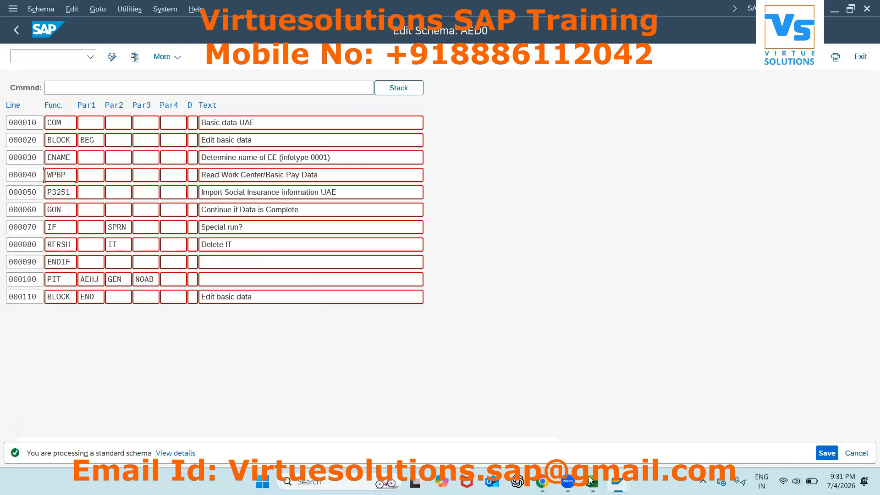
{"action": "key", "text": "alt+Tab"}
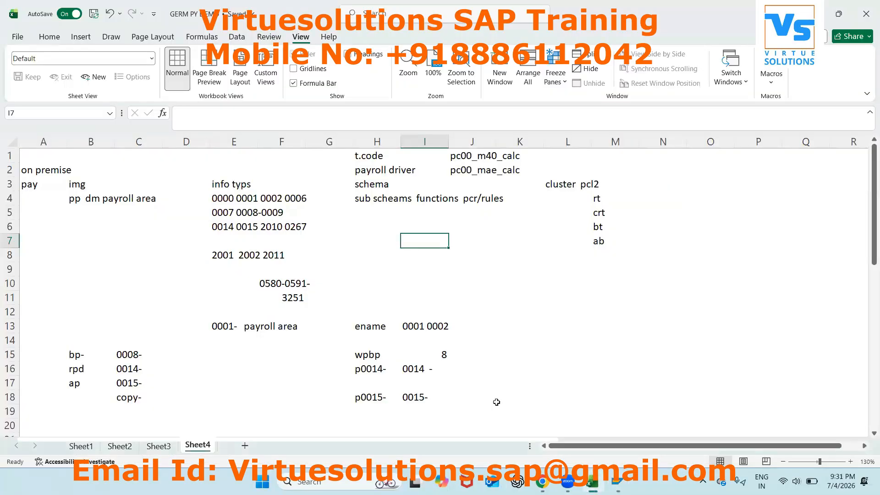